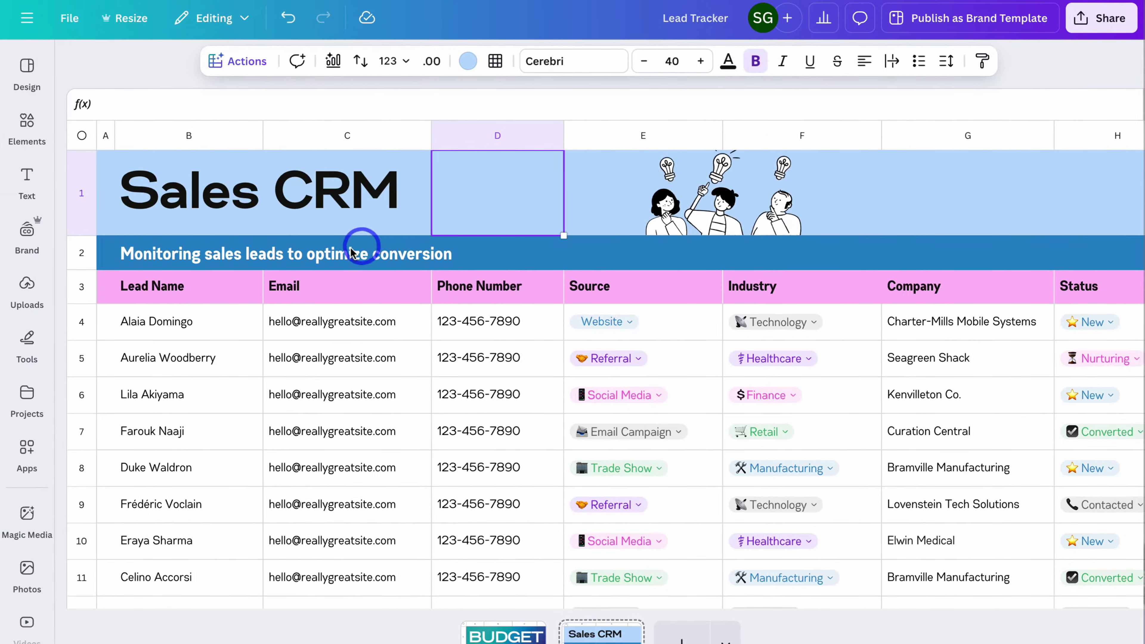
Replace the subtitle text in row 2 with "Sales CRM for Stew's Consulting".
left_click(339, 253)
left_click(212, 261)
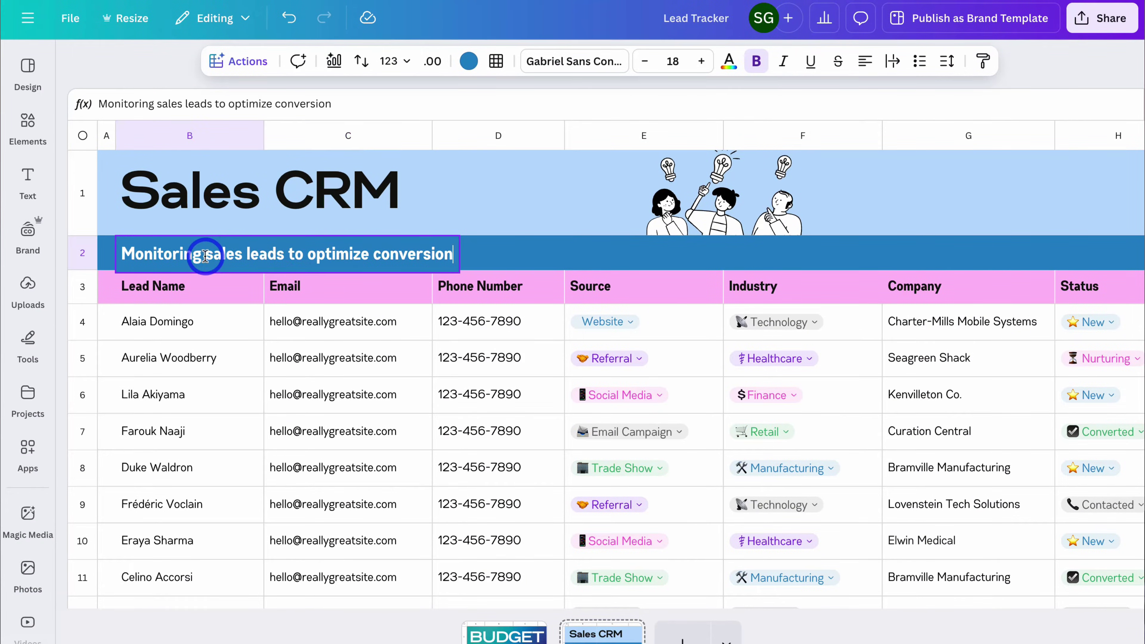
type("Sales CRM for Stew's Consulting")
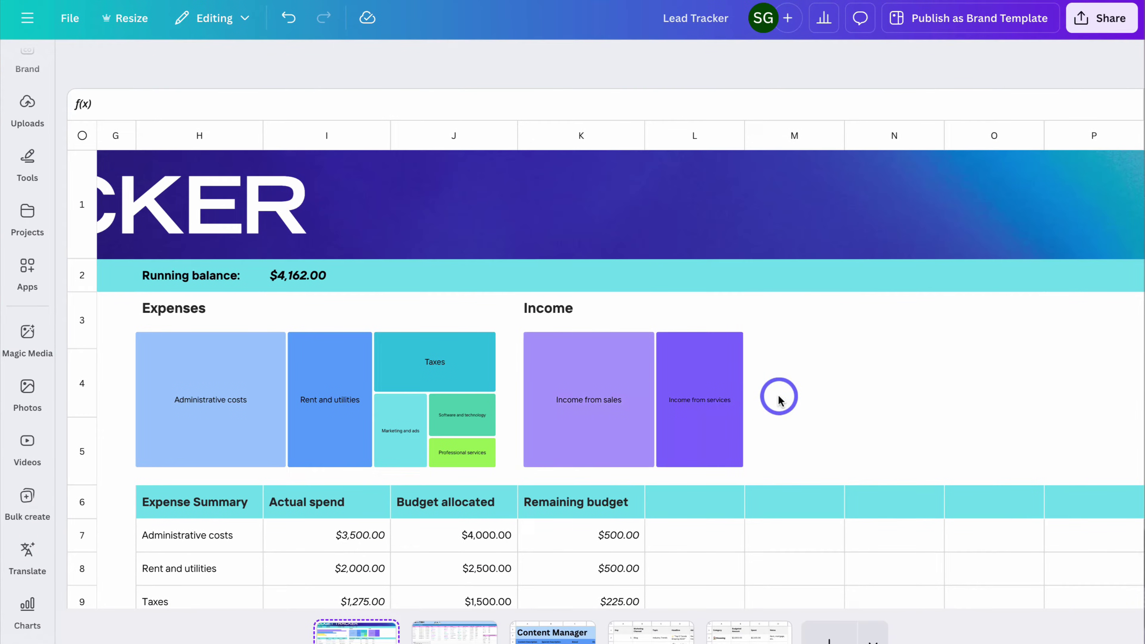
Paste the copied pie chart into the budget tracker, shrink it and place it beside the Income treemap.
key("ctrl+v")
left_click_drag(913, 515, 834, 457)
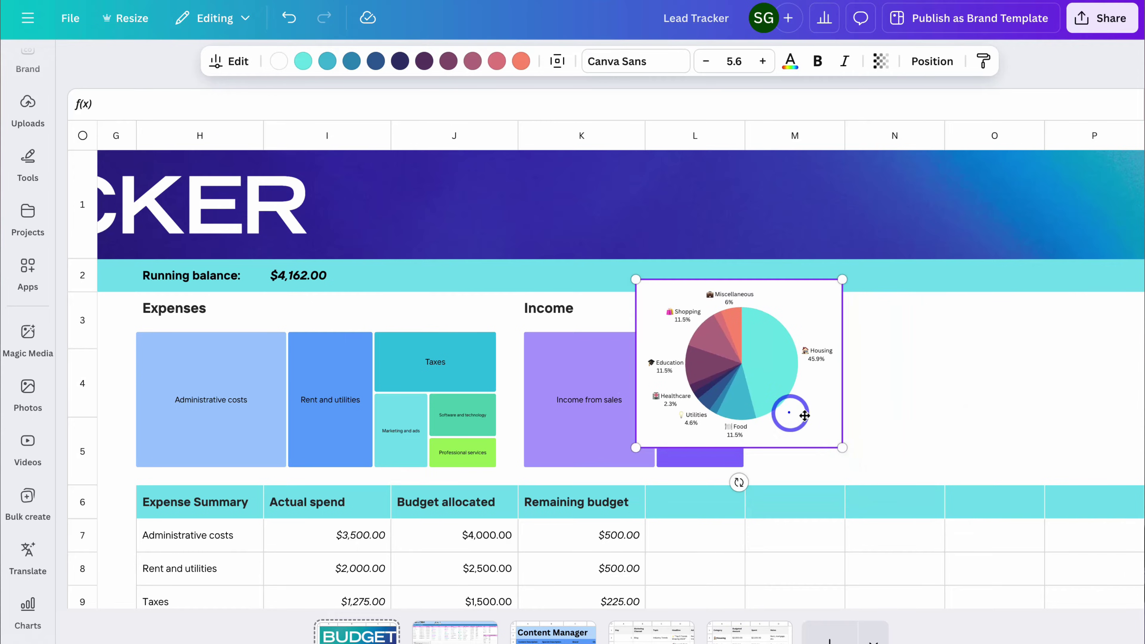
left_click_drag(790, 414, 922, 440)
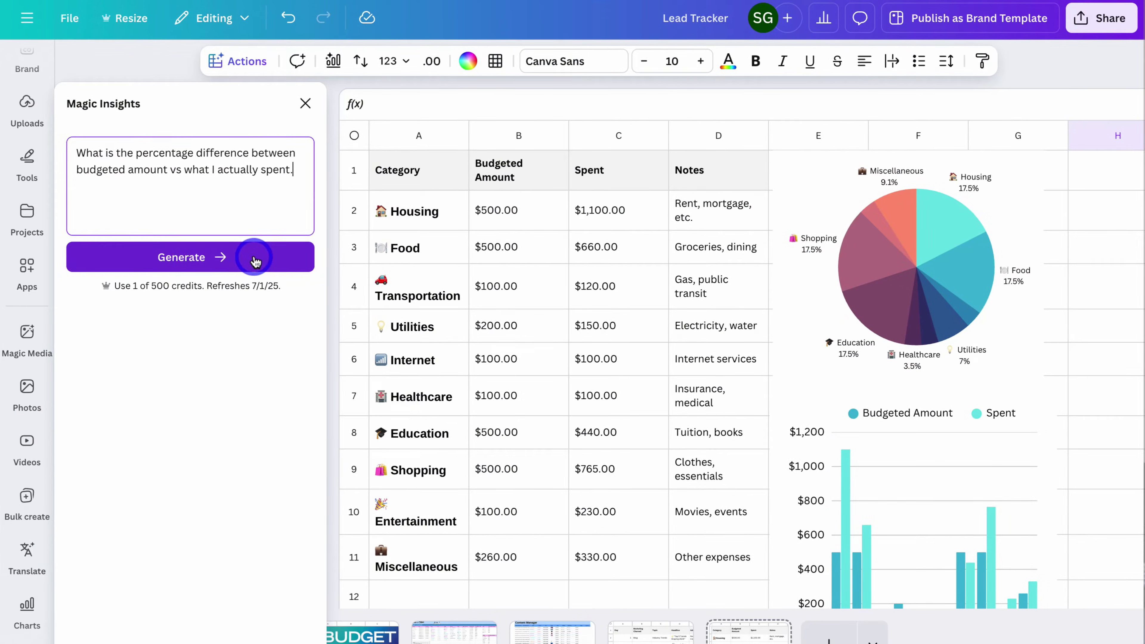
Generate Magic Insights on the percentage difference between the budgeted amount and the actual spending.
left_click(254, 257)
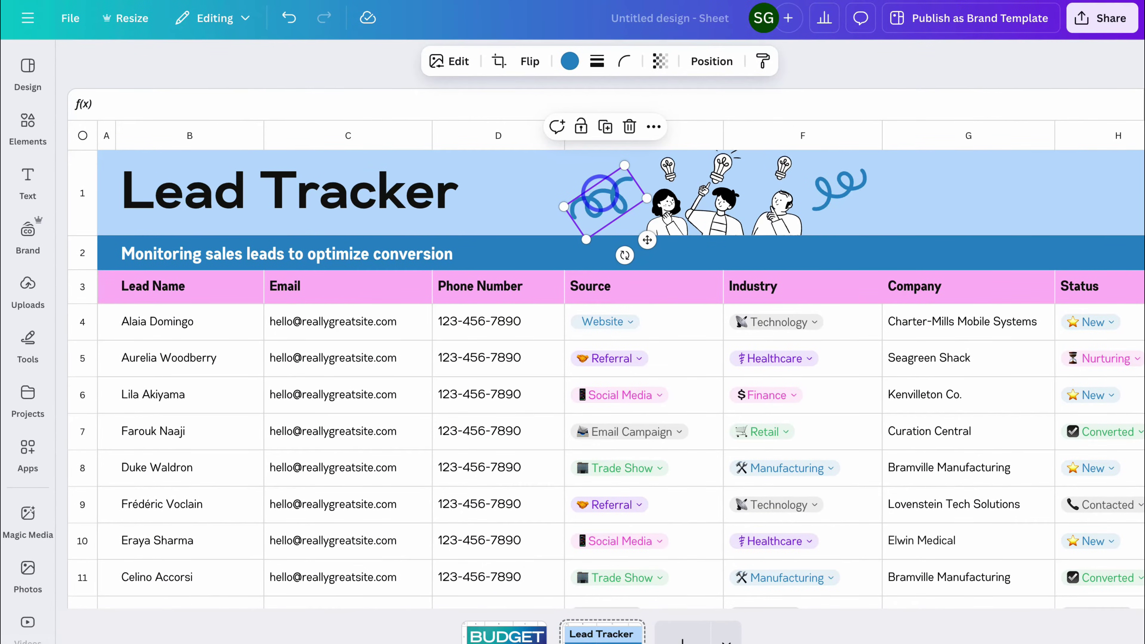
Delete the two blue squiggles from the header and change the title from Lead Tracker to "Sales CRM".
left_click(876, 202)
left_click(166, 192)
double_click(182, 193)
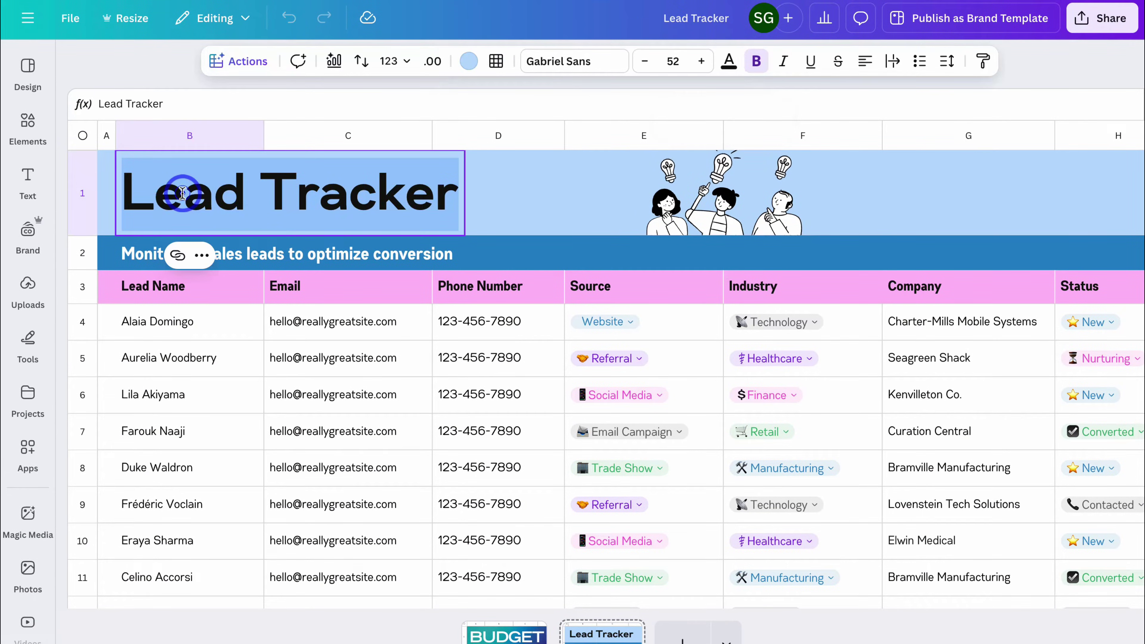
type("Sales CRM")
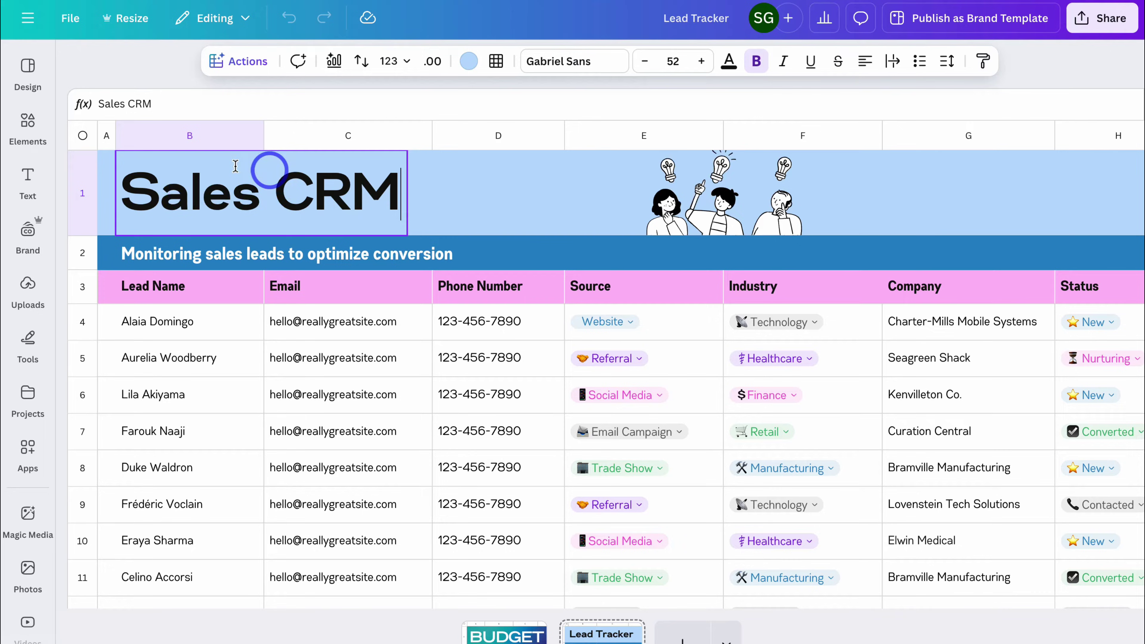
left_click(472, 190)
Replace the subtitle below the Sales CRM title with "Sales CRM for Steve's Consulting".
left_click(333, 254)
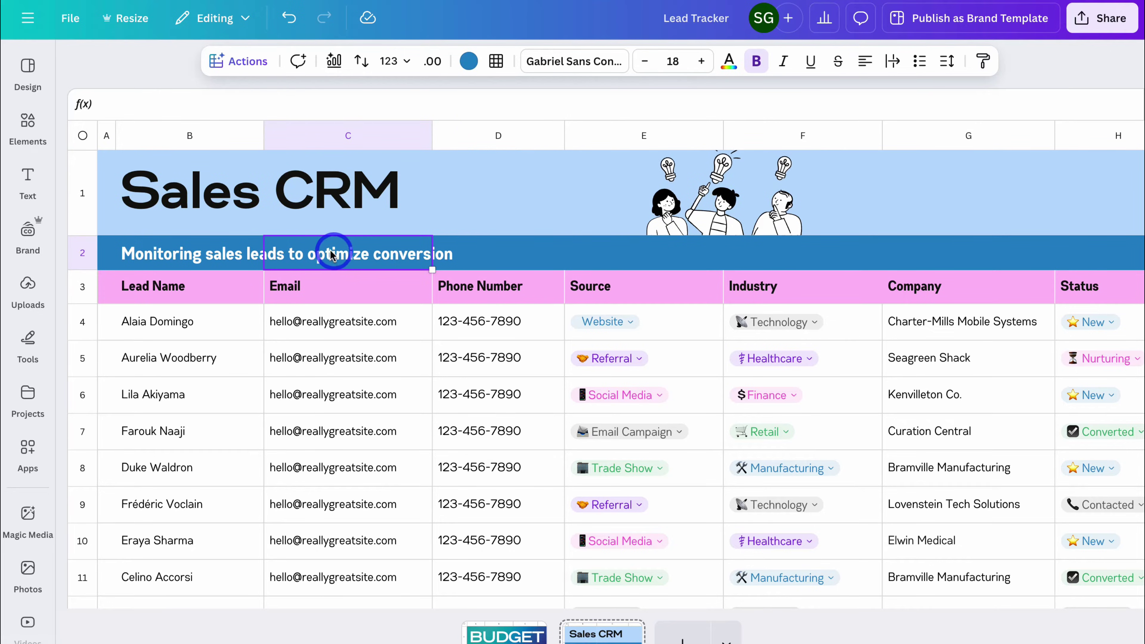
double_click(205, 255)
type("Sales CRM for Steve's Consulting")
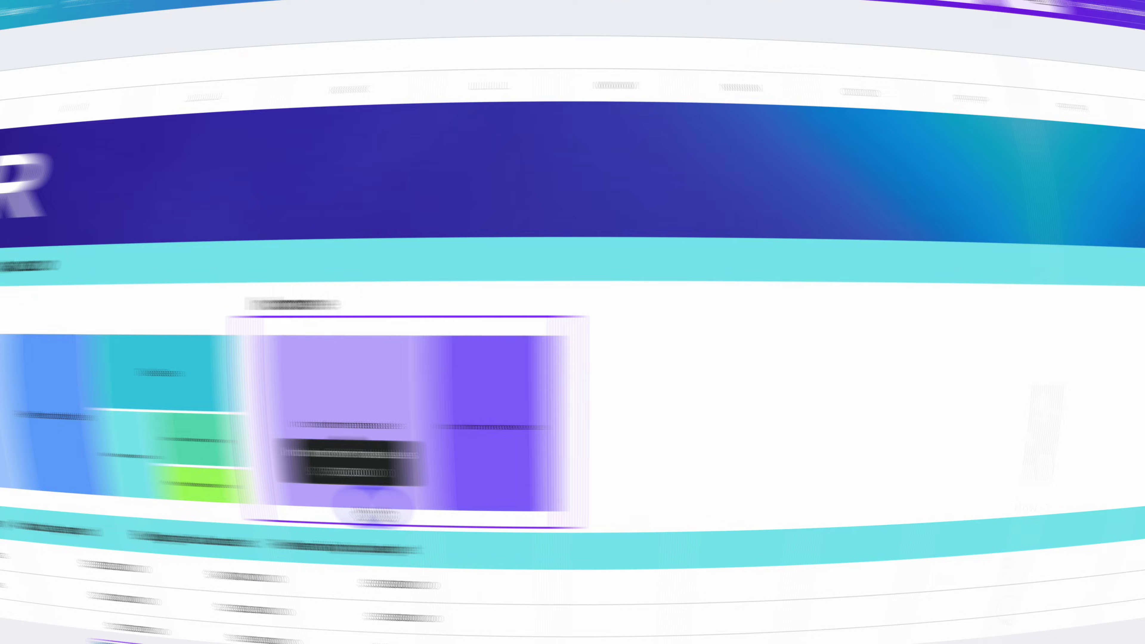
Paste the copied pie chart onto the budget tracker page, reduce its size and move it beside the Income treemap.
left_click(722, 426)
left_click(777, 399)
key("ctrl+v")
left_click_drag(920, 512, 843, 448)
left_click_drag(789, 413, 921, 441)
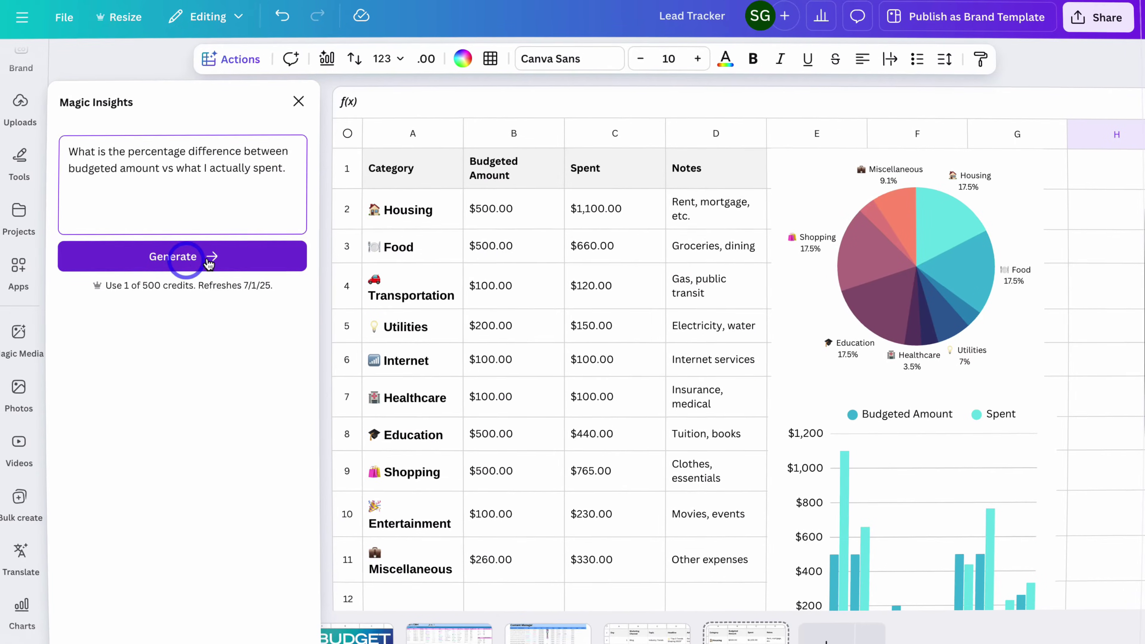
Generate Magic Insights for the question about the percentage difference between budgeted and spent amounts.
left_click(255, 258)
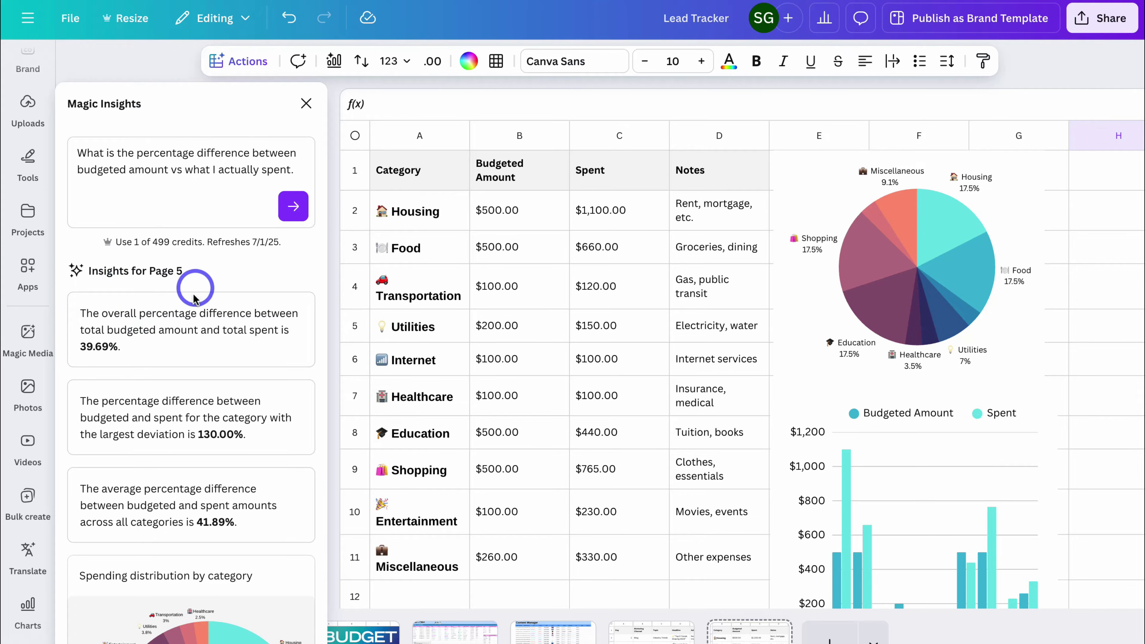
mouse_move(177, 334)
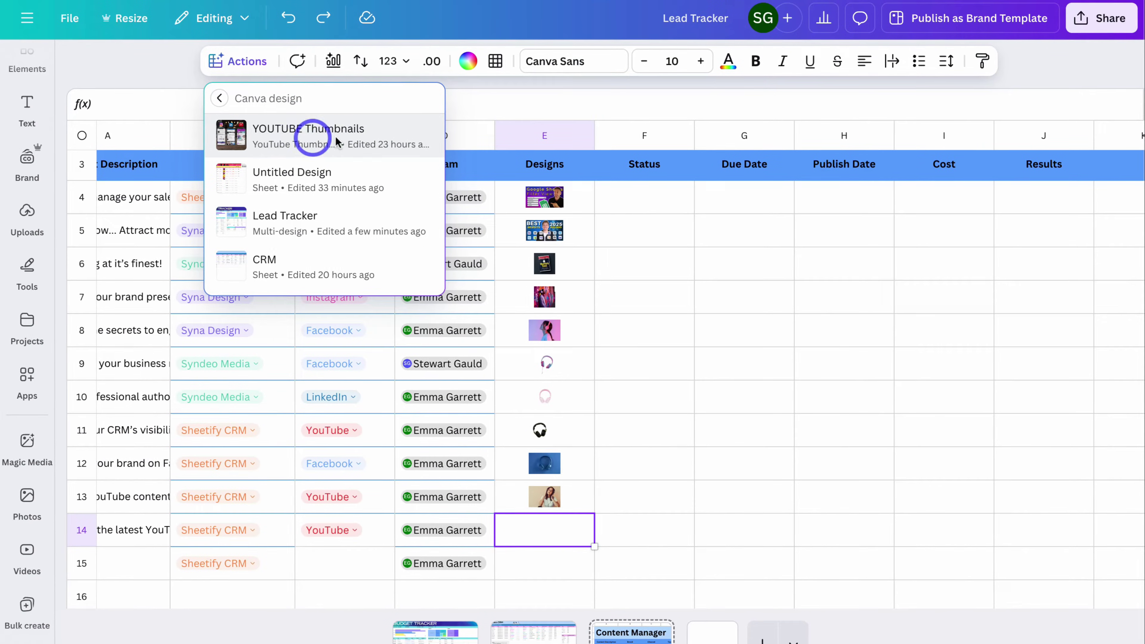
Open the YOUTUBE Thumbnails Canva design as the source for the row 14 Designs cell and browse its contents.
left_click(395, 135)
scroll(639, 307, "down", 1)
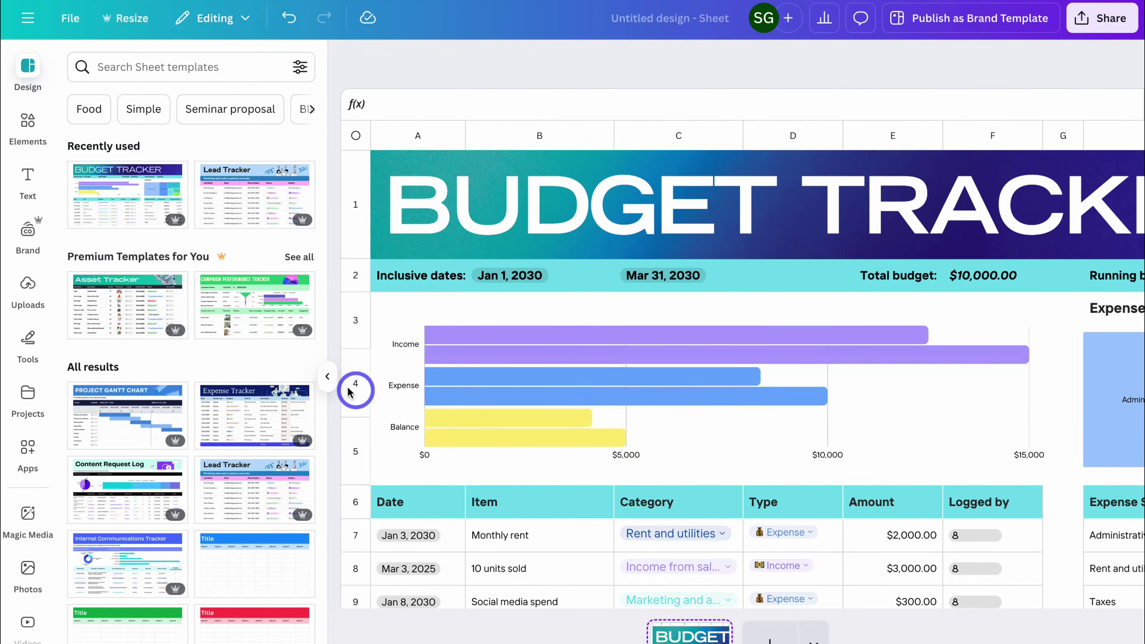
Hide the templates list and view the Expense bars in the budget tracker's bar chart.
left_click(328, 379)
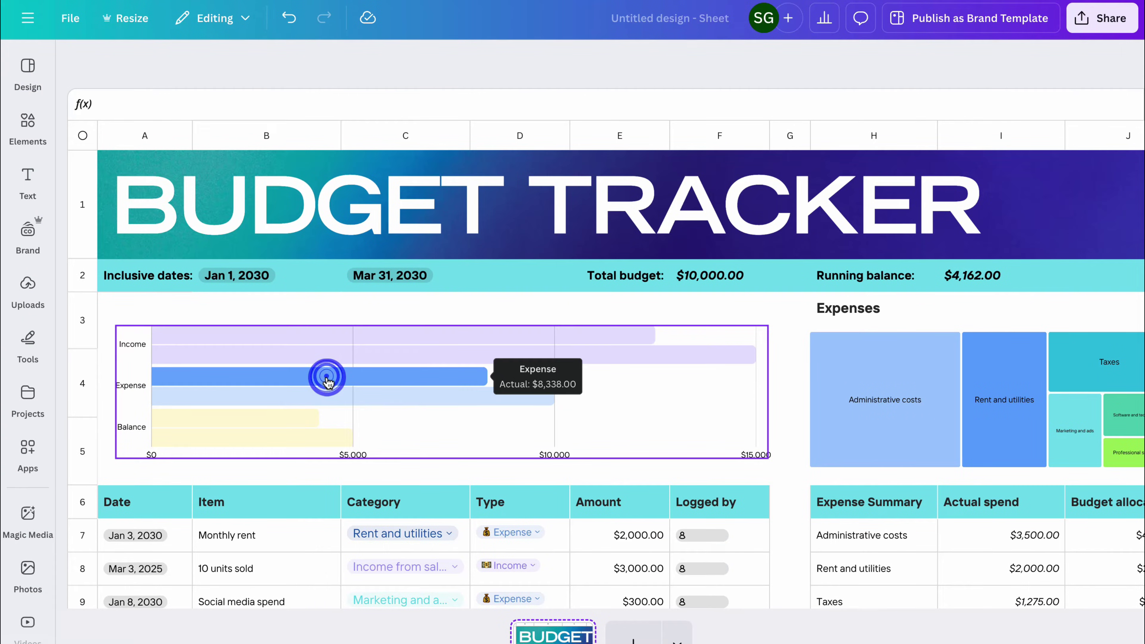
left_click(401, 381)
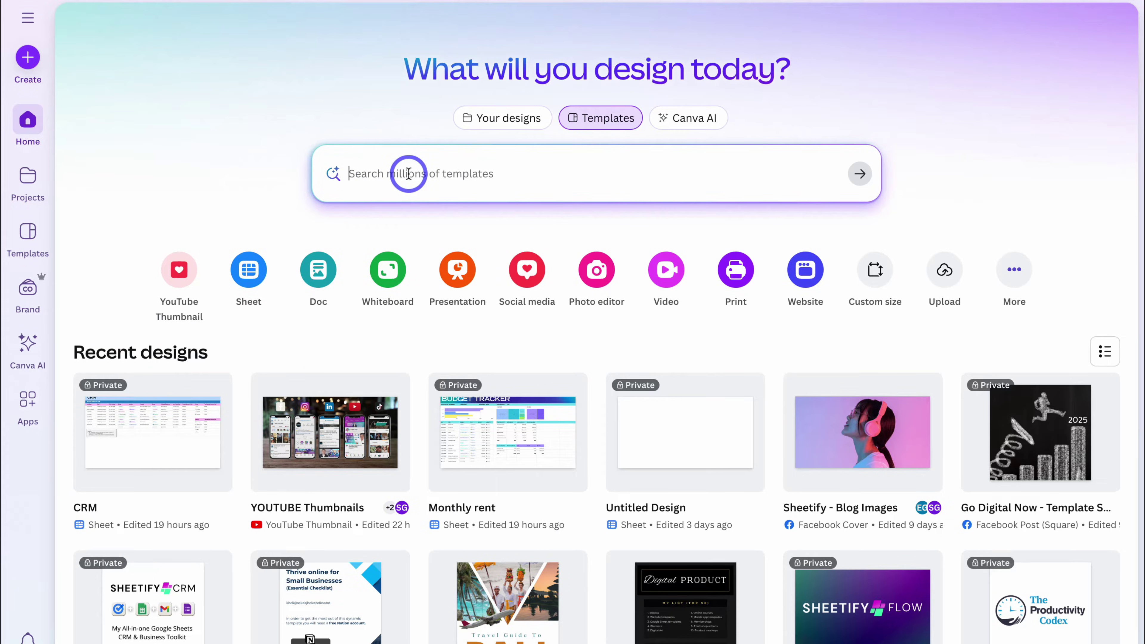
Create a new blank sheet and hide the templates list to show the full grid.
left_click(251, 281)
left_click(721, 271)
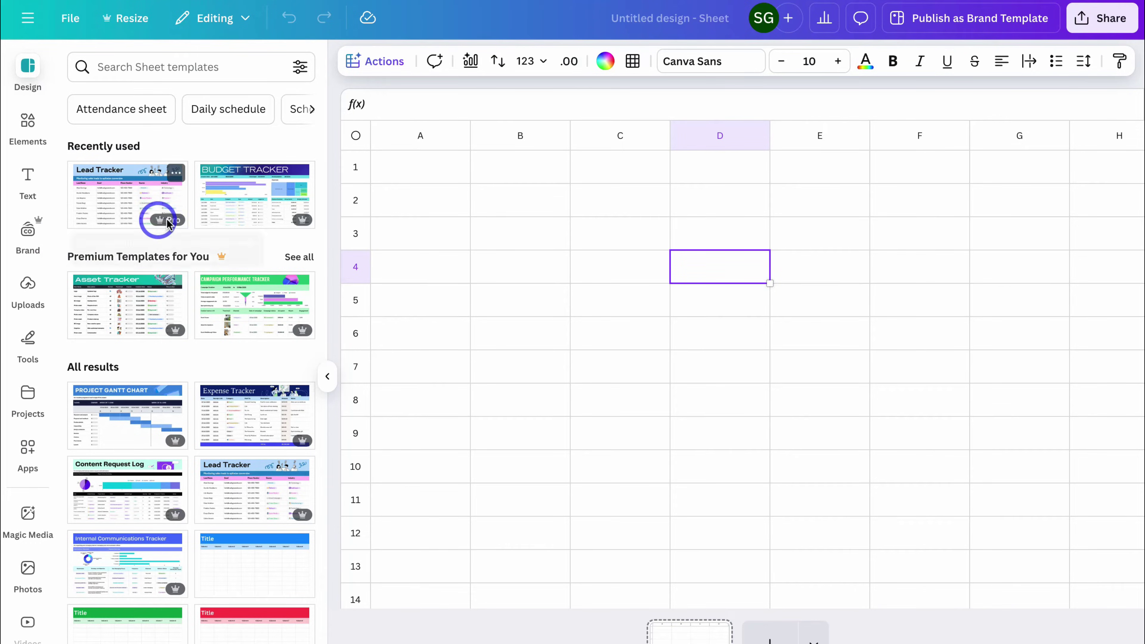
left_click(326, 379)
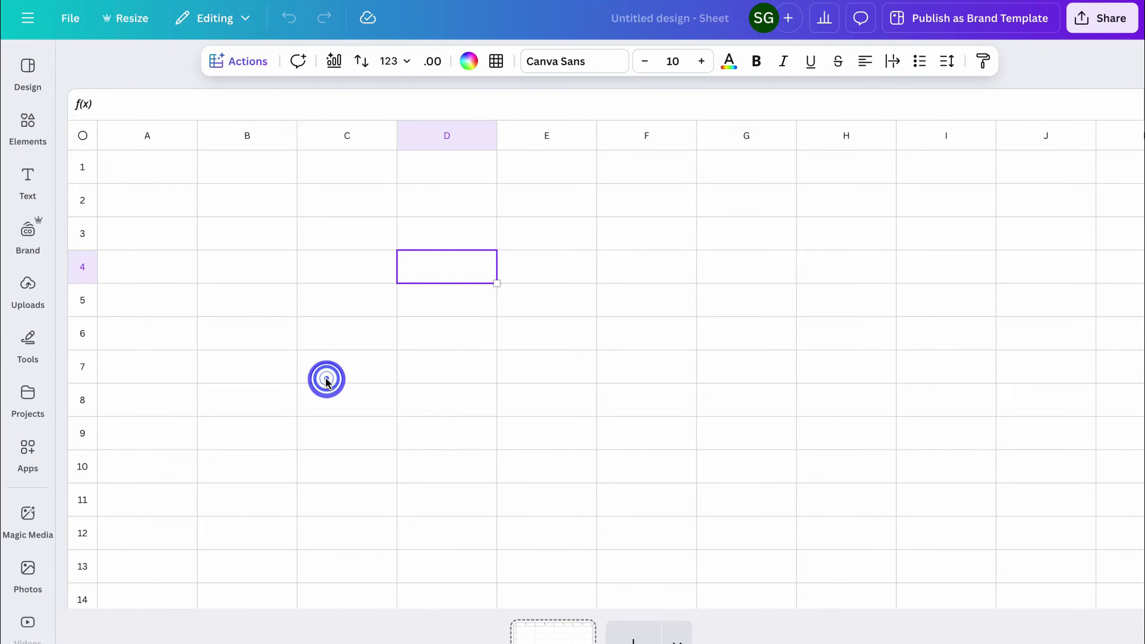
left_click(342, 276)
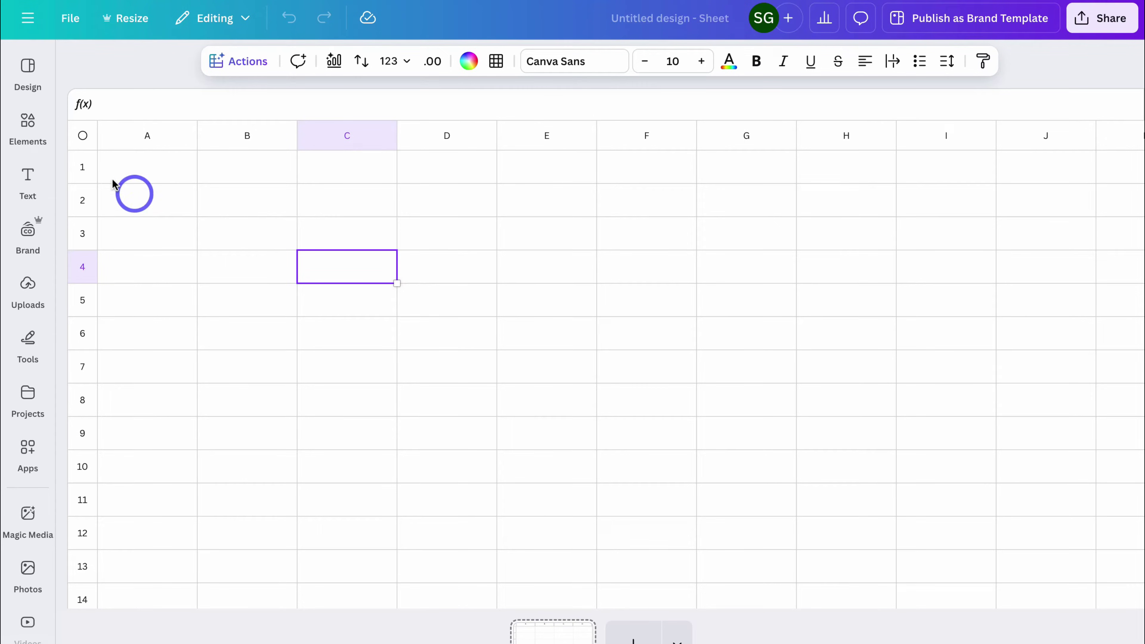
Apply the Budget Tracker template by replacing the current page, and hide the templates list.
left_click(28, 84)
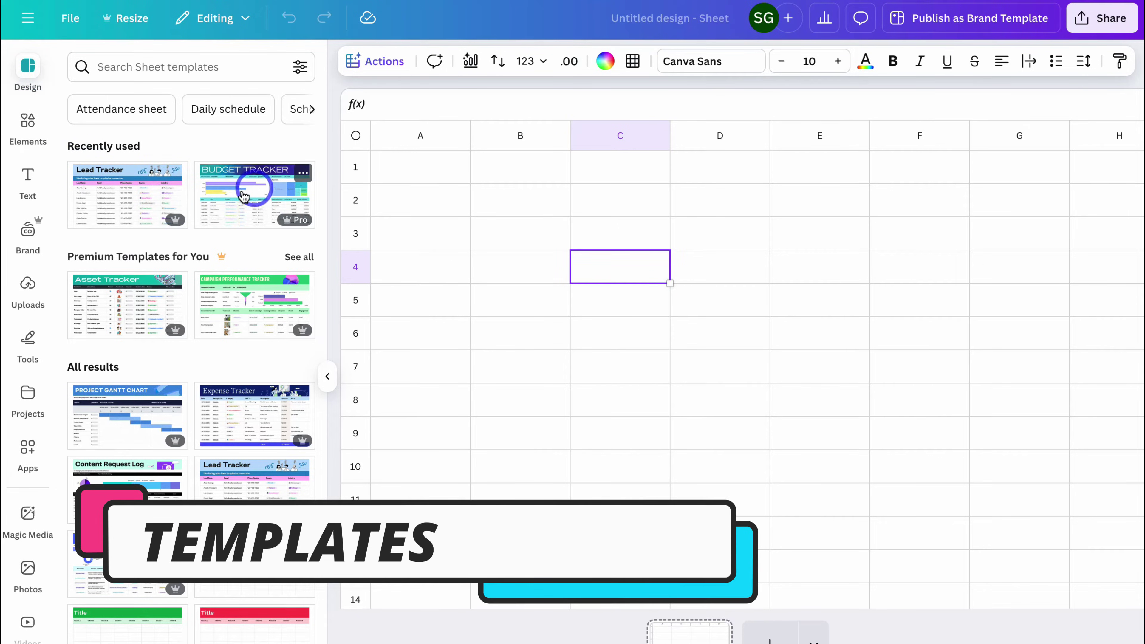
left_click(234, 209)
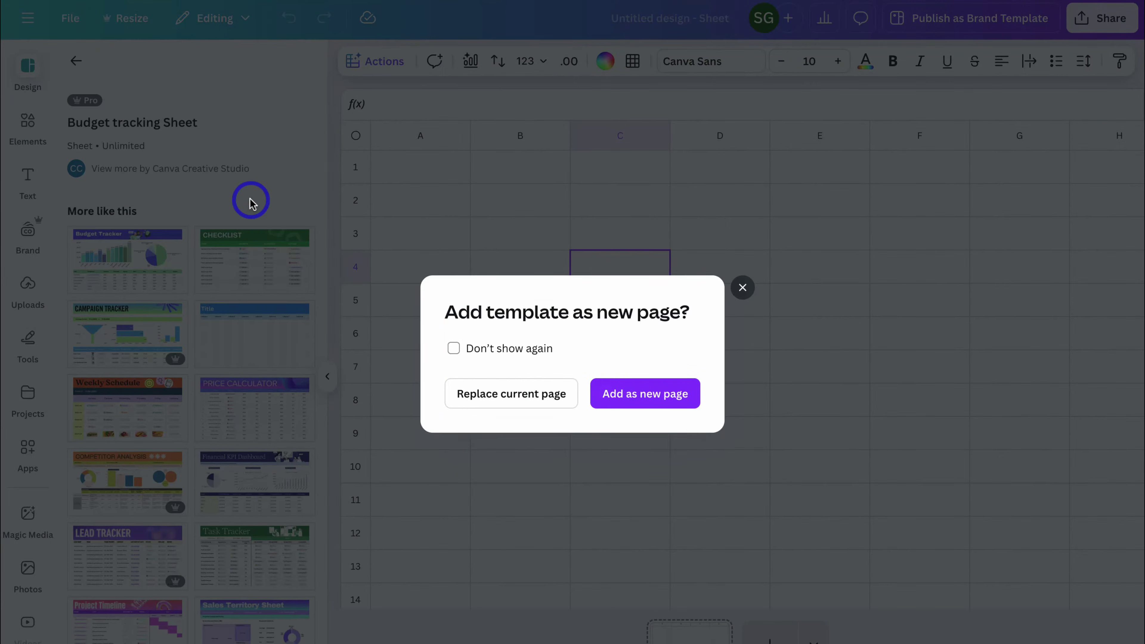
left_click(511, 390)
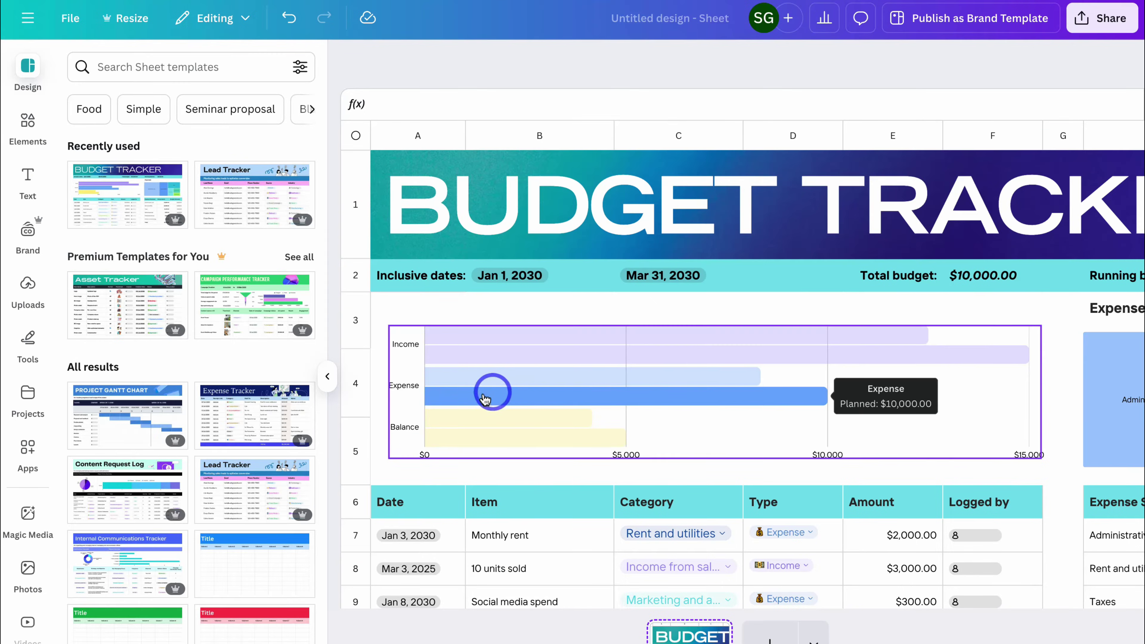
left_click(327, 377)
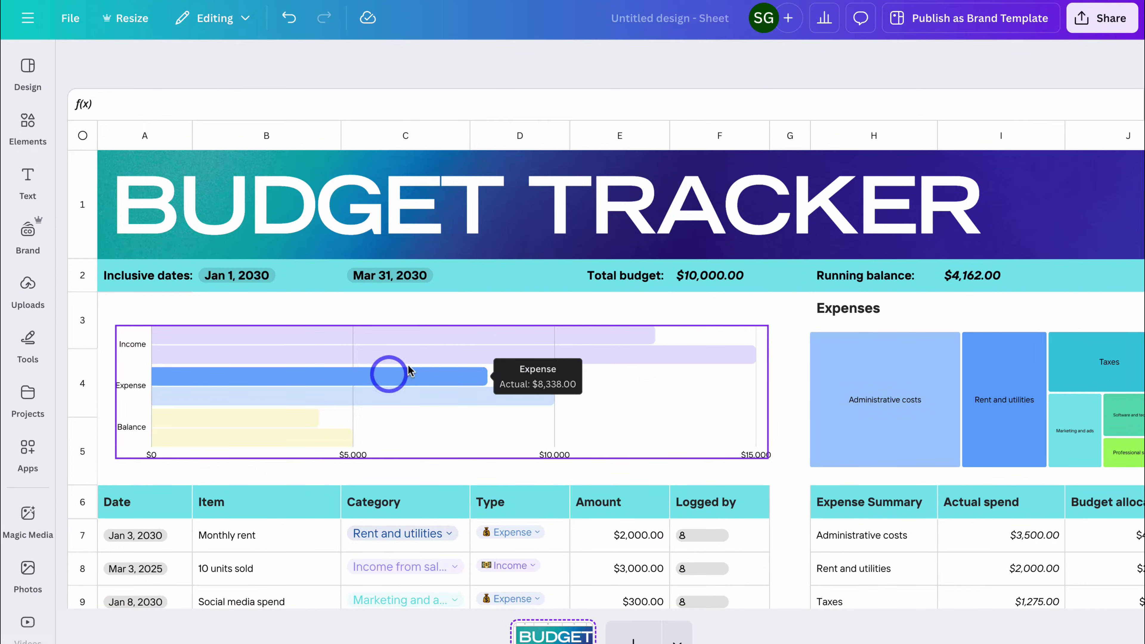
Drill into Income from sales in the Income treemap and Rent and utilities in the Expenses treemap, returning each to its full view.
scroll(350, 336, "down", 5)
scroll(383, 361, "up", 5)
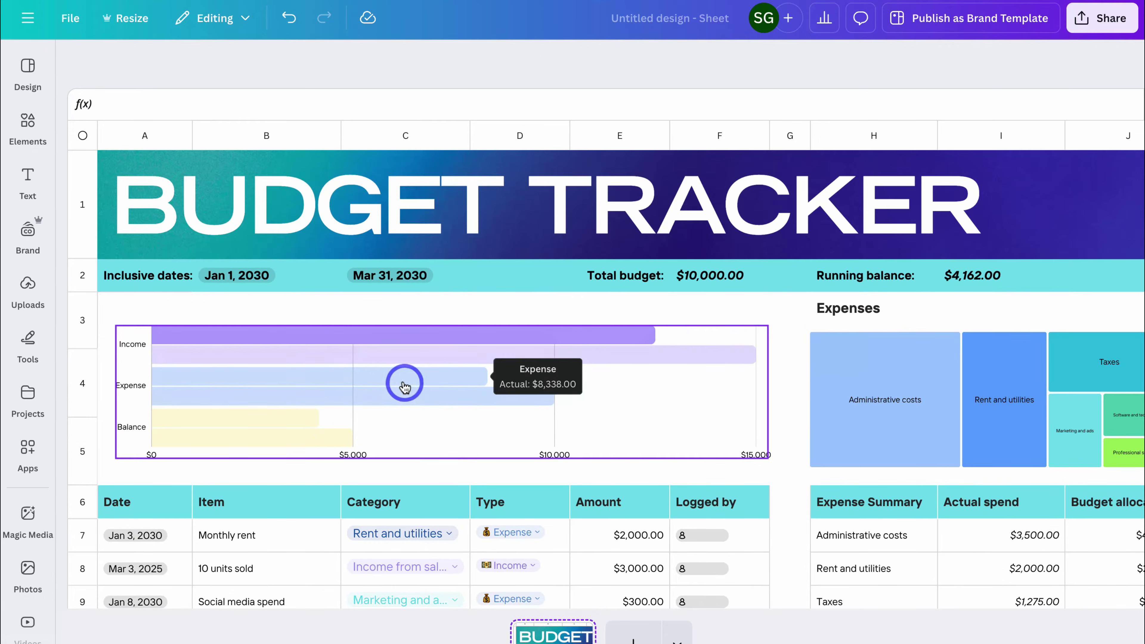
left_click(404, 387)
scroll(512, 417, "right", 3)
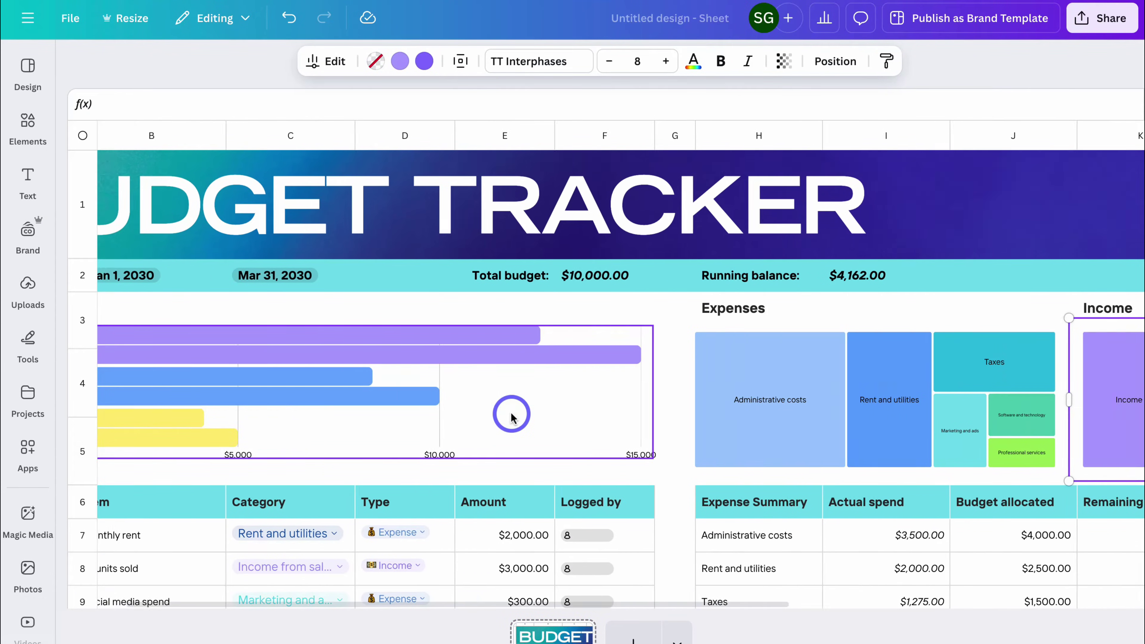
scroll(512, 417, "right", 5)
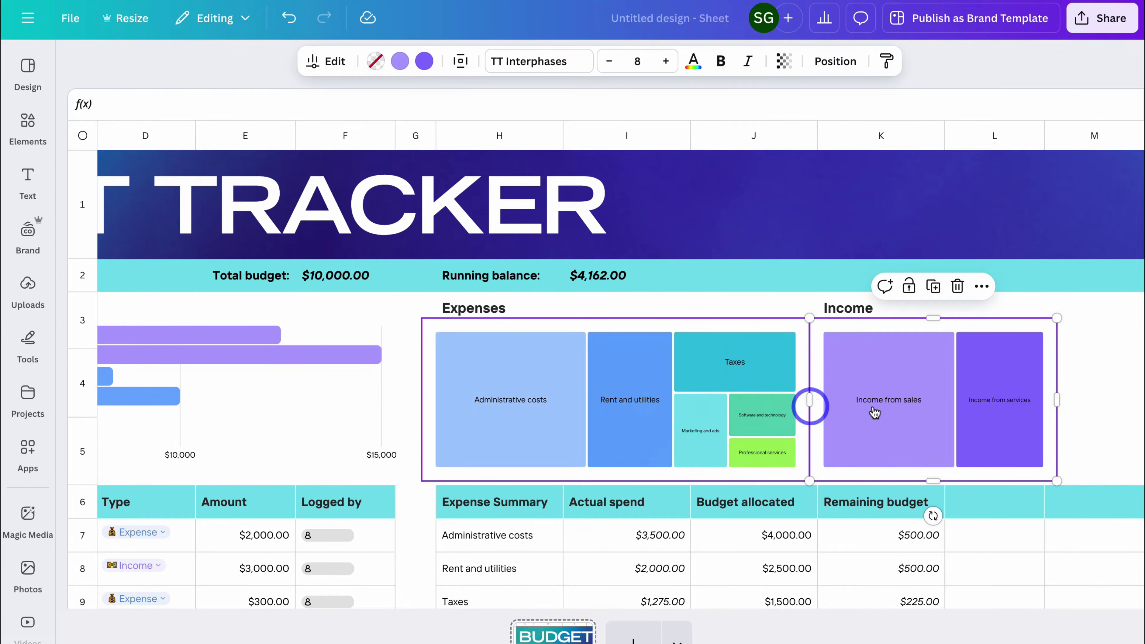
mouse_move(937, 406)
left_click(909, 363)
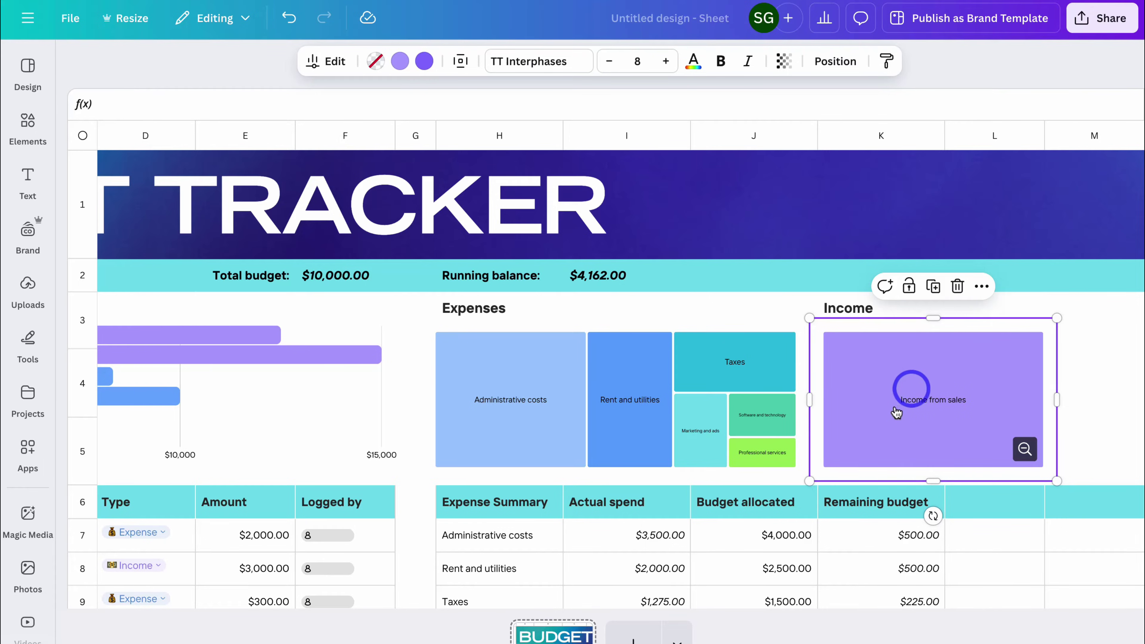
left_click(1022, 448)
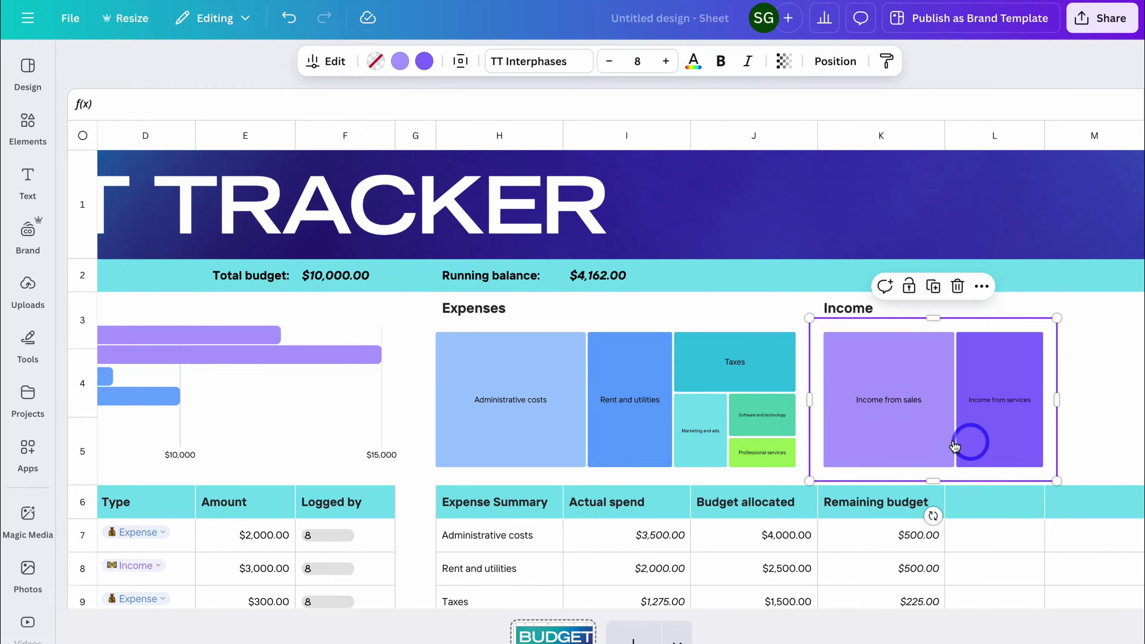
left_click(639, 431)
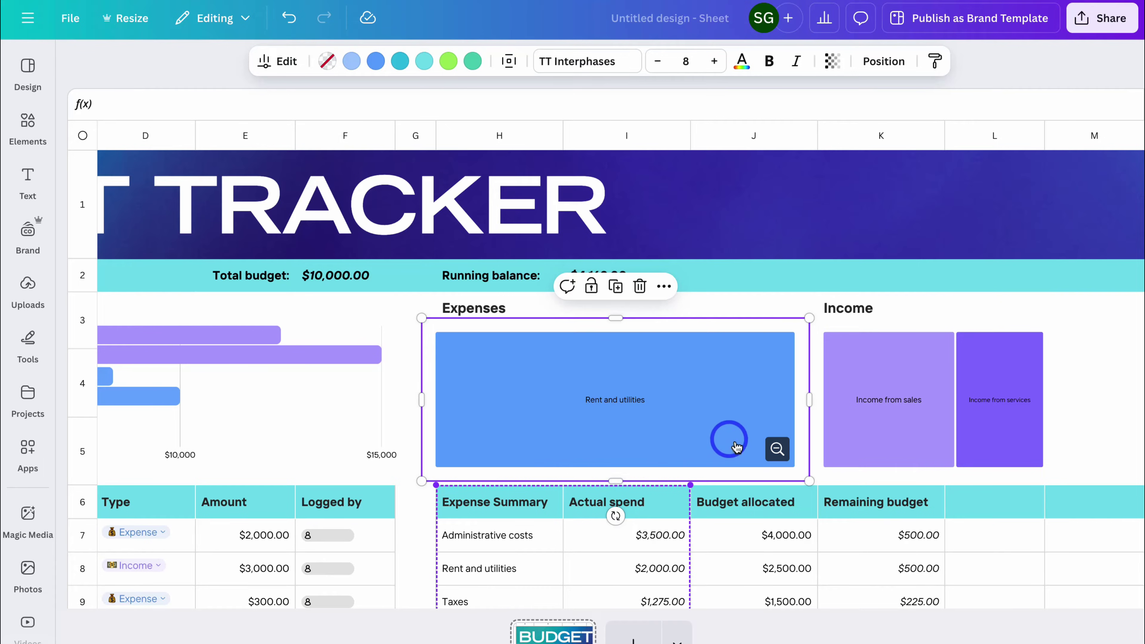
left_click(777, 450)
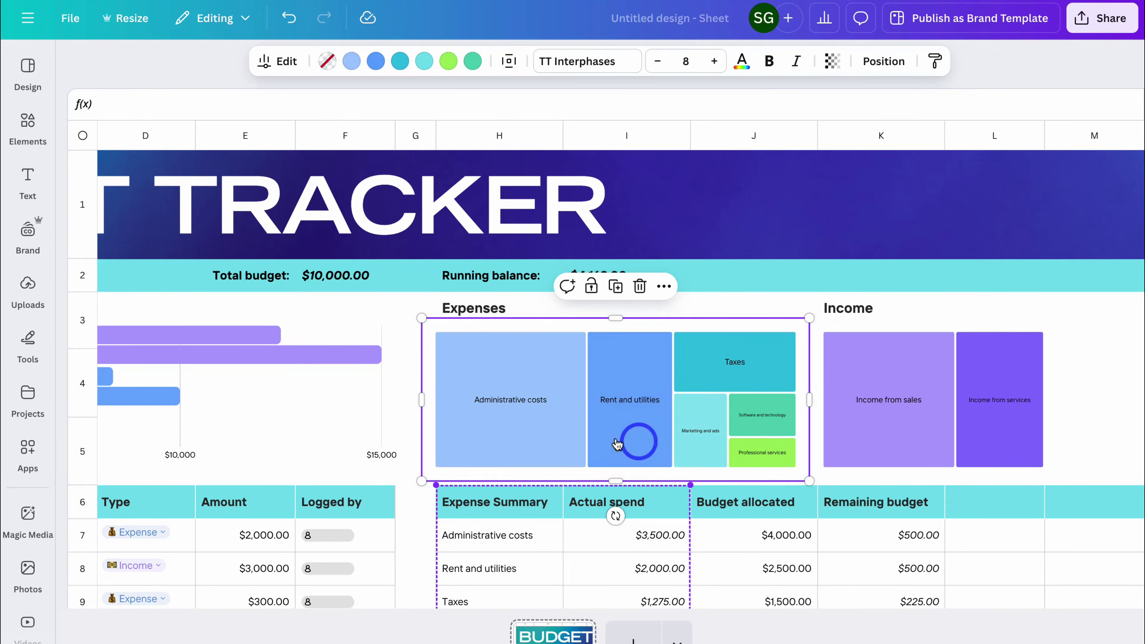
Set the date of the Monthly rent entry to Jan 17, 2030.
mouse_move(547, 433)
scroll(548, 433, "left", 8)
scroll(546, 432, "down", 4)
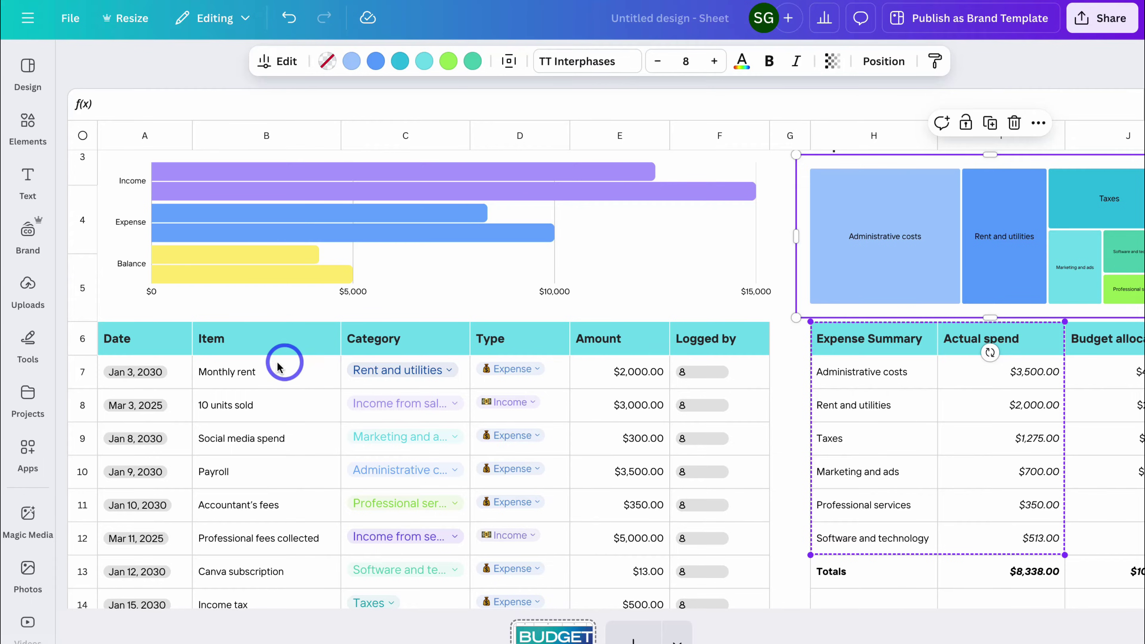
left_click(143, 375)
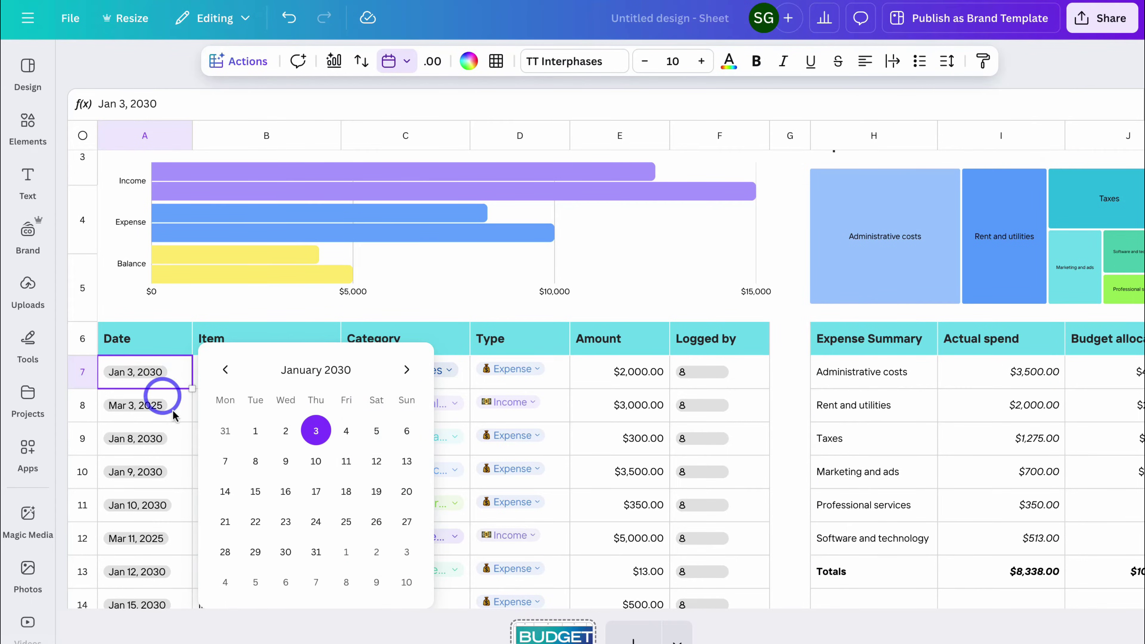
left_click(305, 495)
left_click(298, 379)
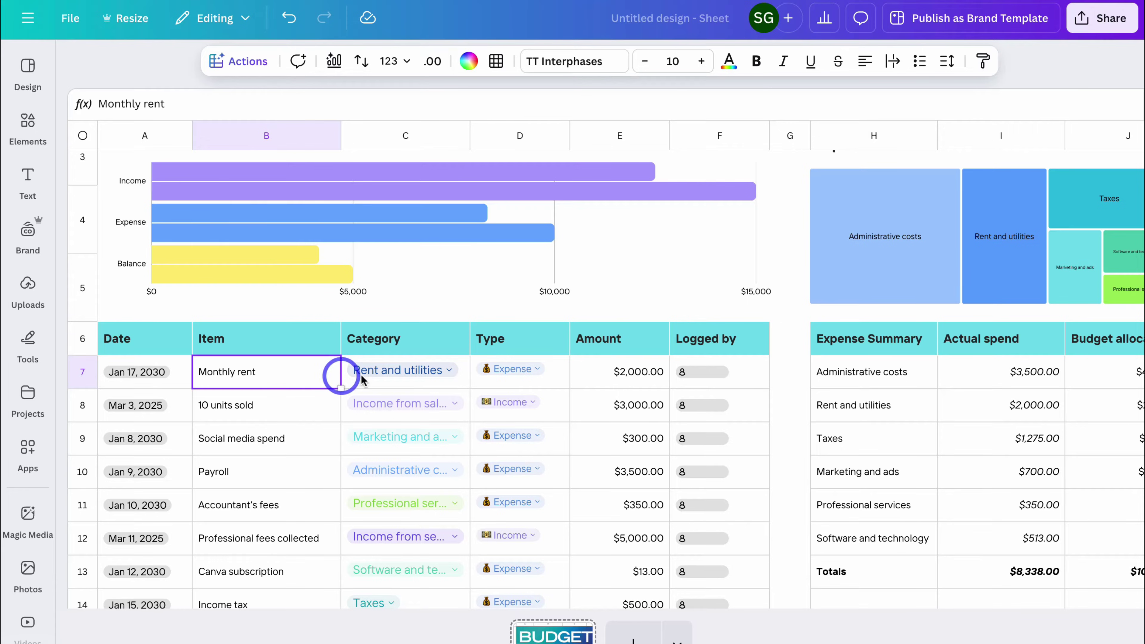
Examine the dropdown options in the Monthly rent entry's Category cell and the 10 units sold entry's Type cell.
left_click(386, 375)
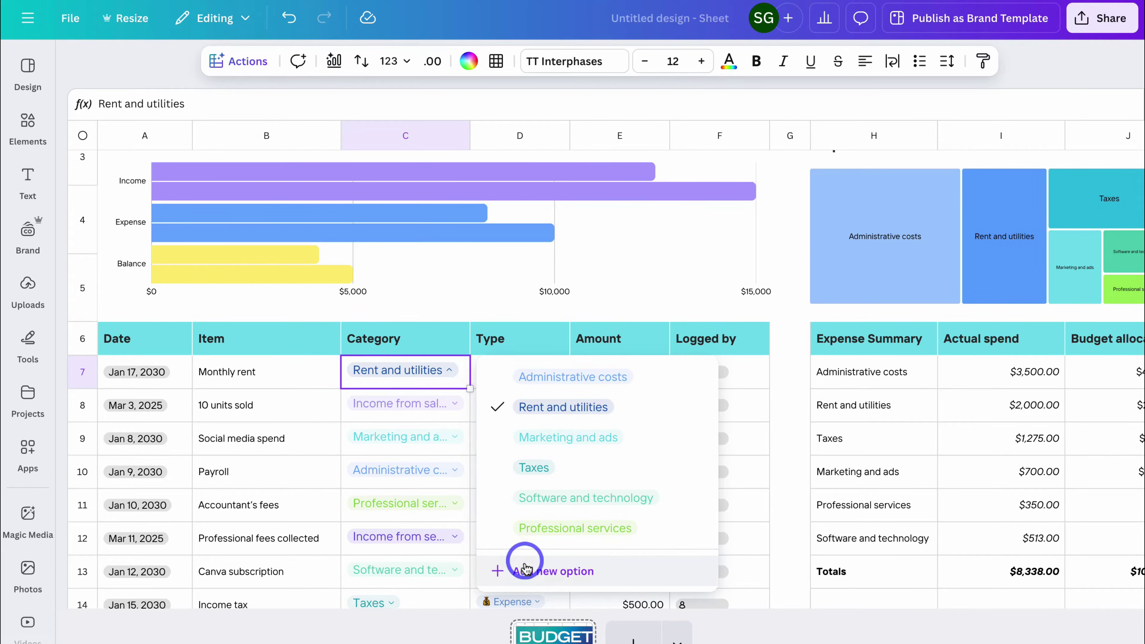
left_click(420, 502)
left_click(293, 467)
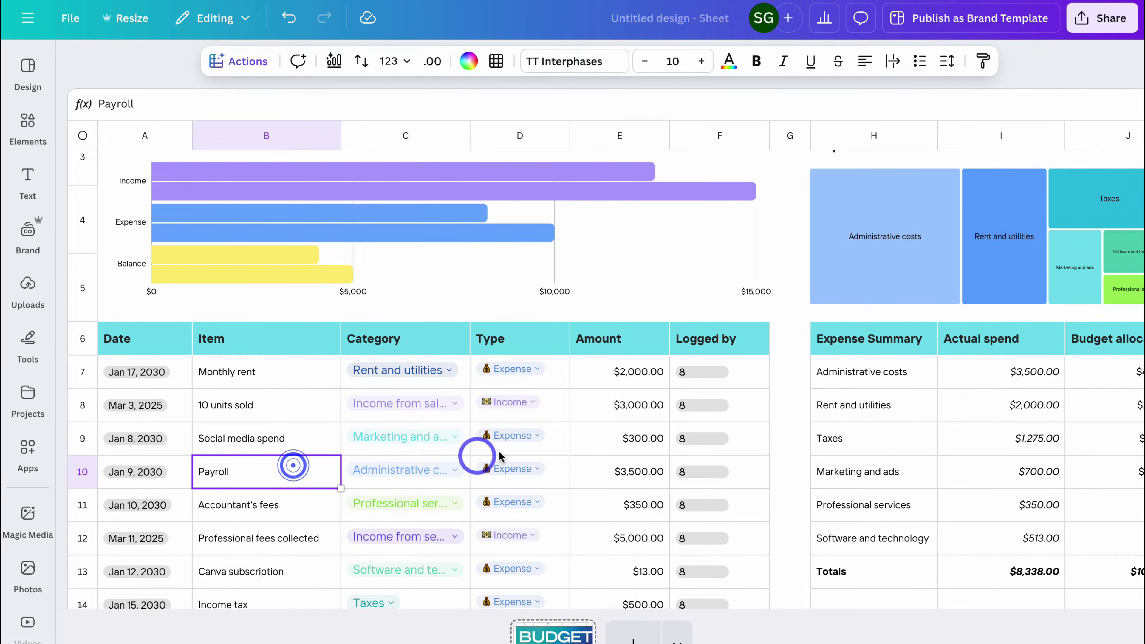
left_click(523, 403)
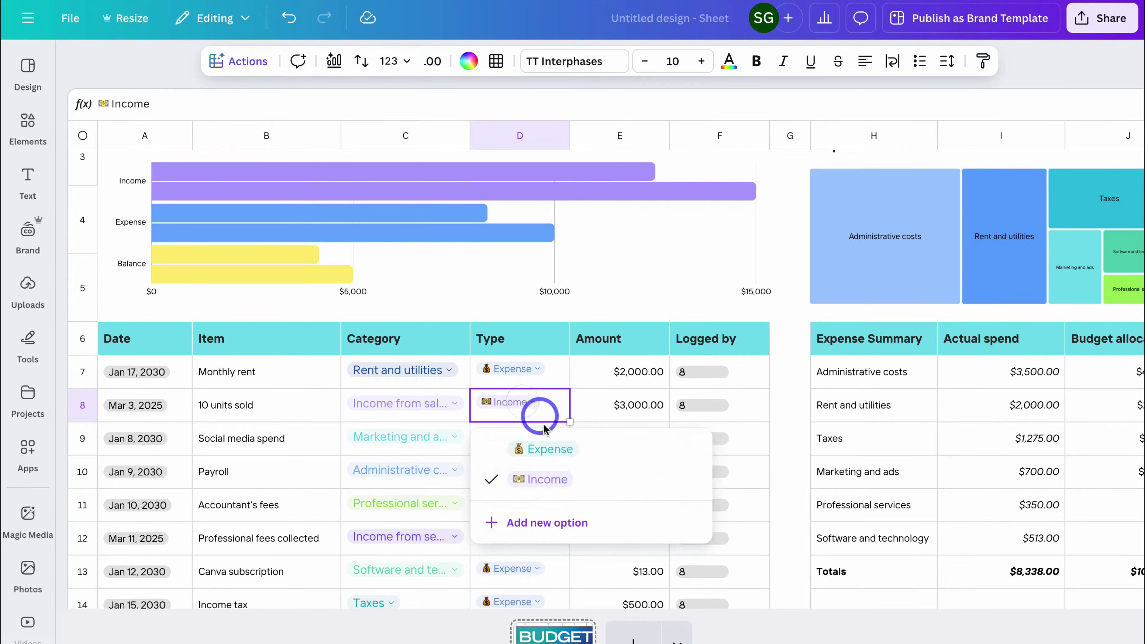
left_click(565, 525)
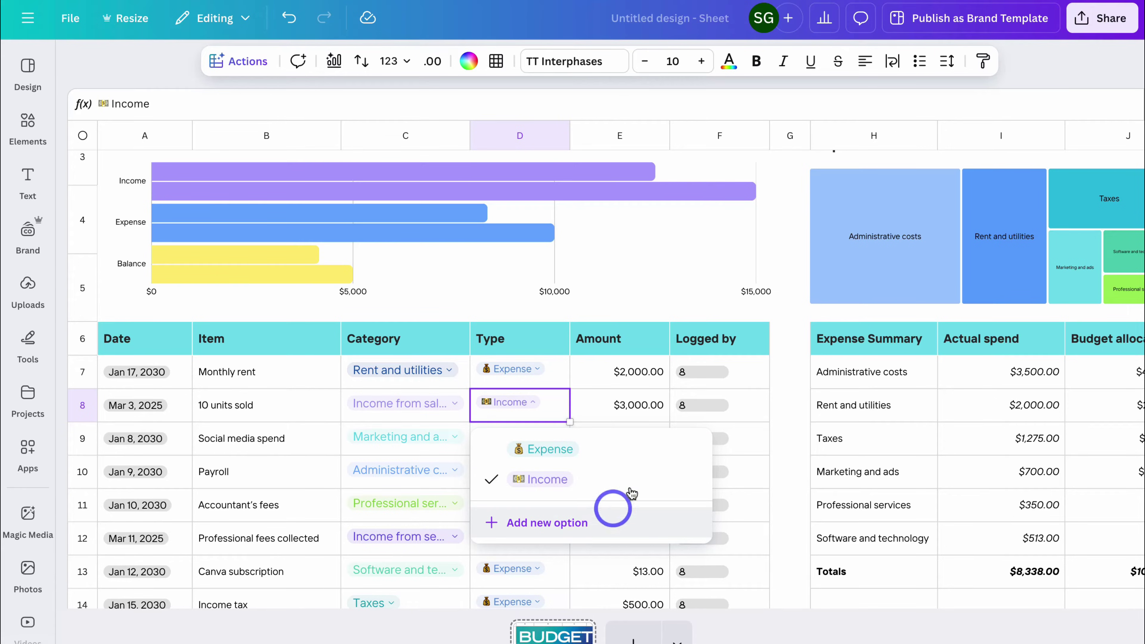
left_click(602, 312)
Look over the whole budget sheet, including its charts, entry rows and the expense, income and tally summaries.
scroll(599, 314, "up", 3)
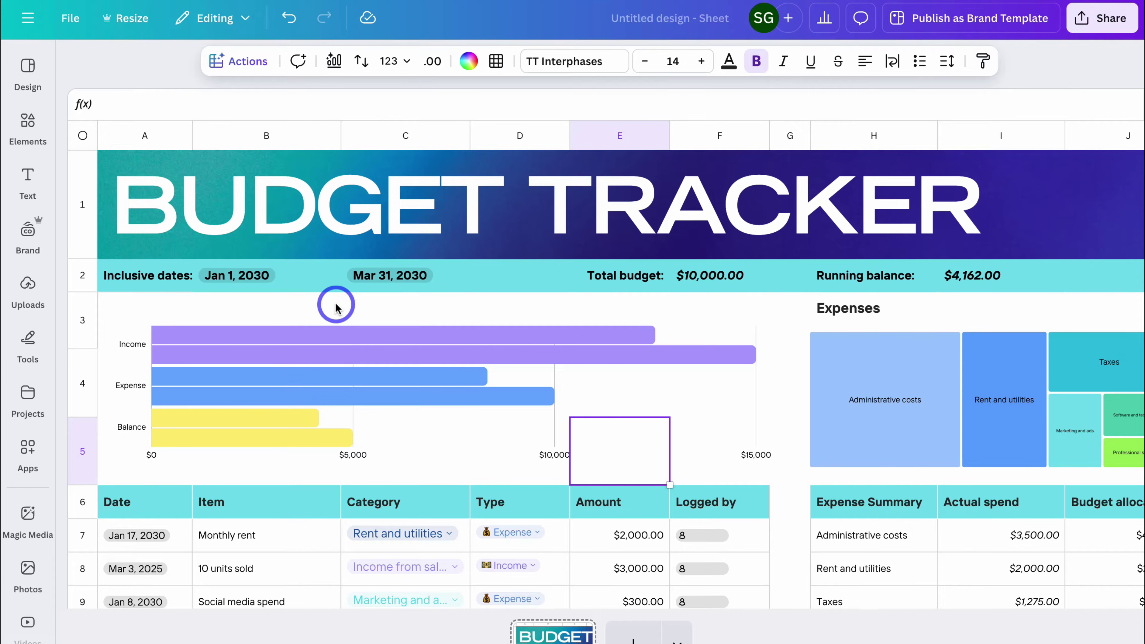
scroll(336, 307, "down", 5)
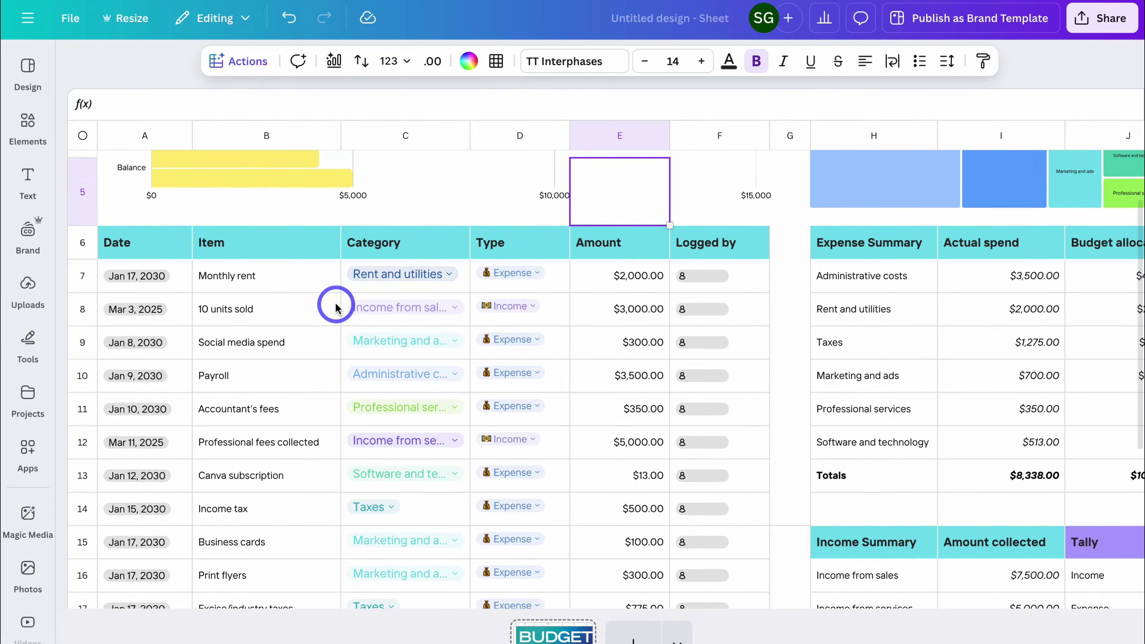
scroll(335, 305, "right", 4)
scroll(333, 307, "down", 8)
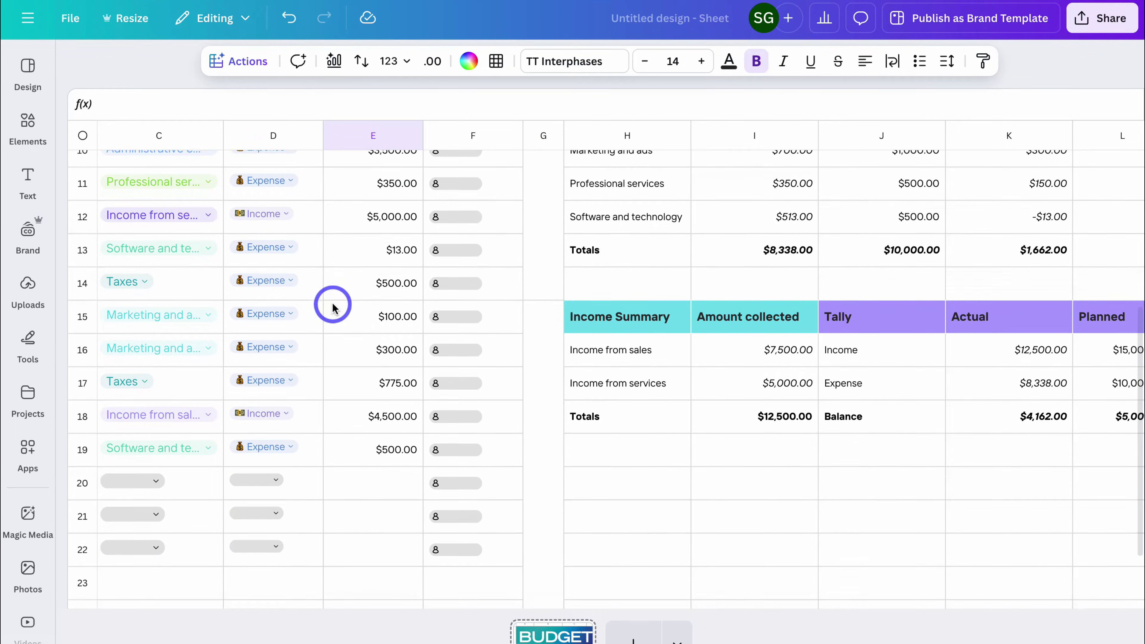
scroll(561, 514, "up", 15)
scroll(561, 515, "left", 3)
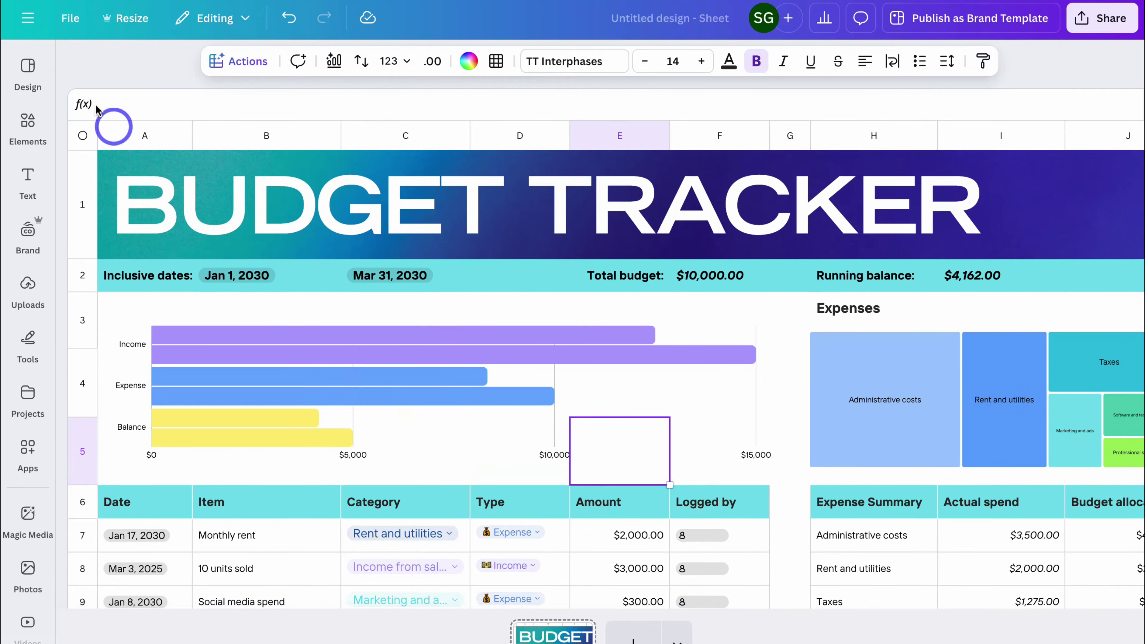
Browse the sheet templates, add the Lead Tracker template as a new page, and hide the templates list.
left_click(29, 71)
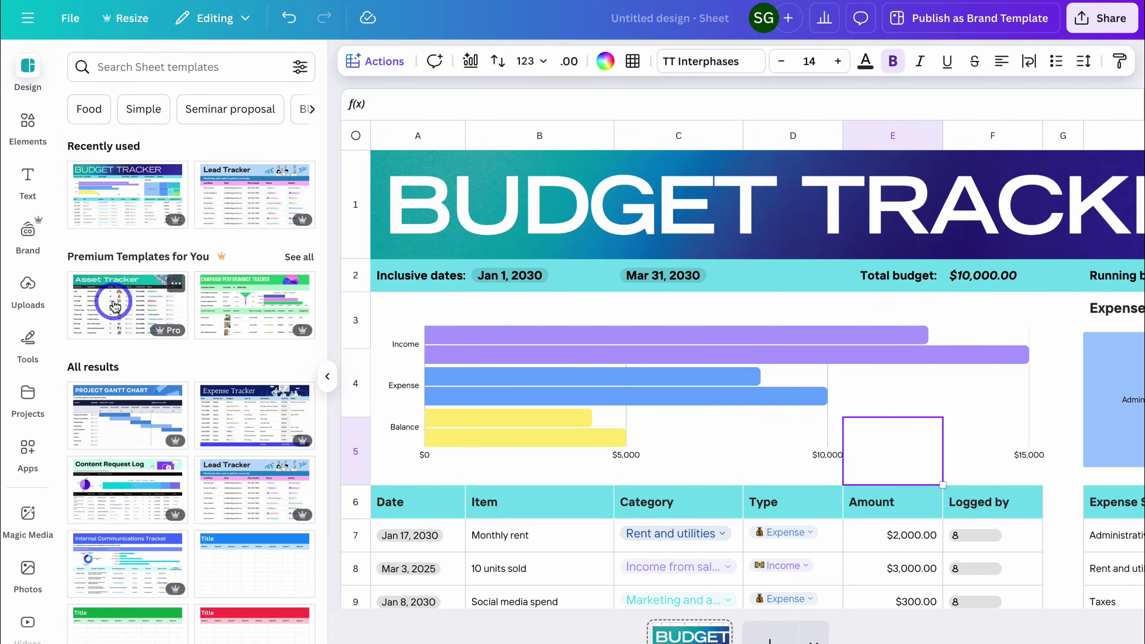
scroll(115, 306, "down", 5)
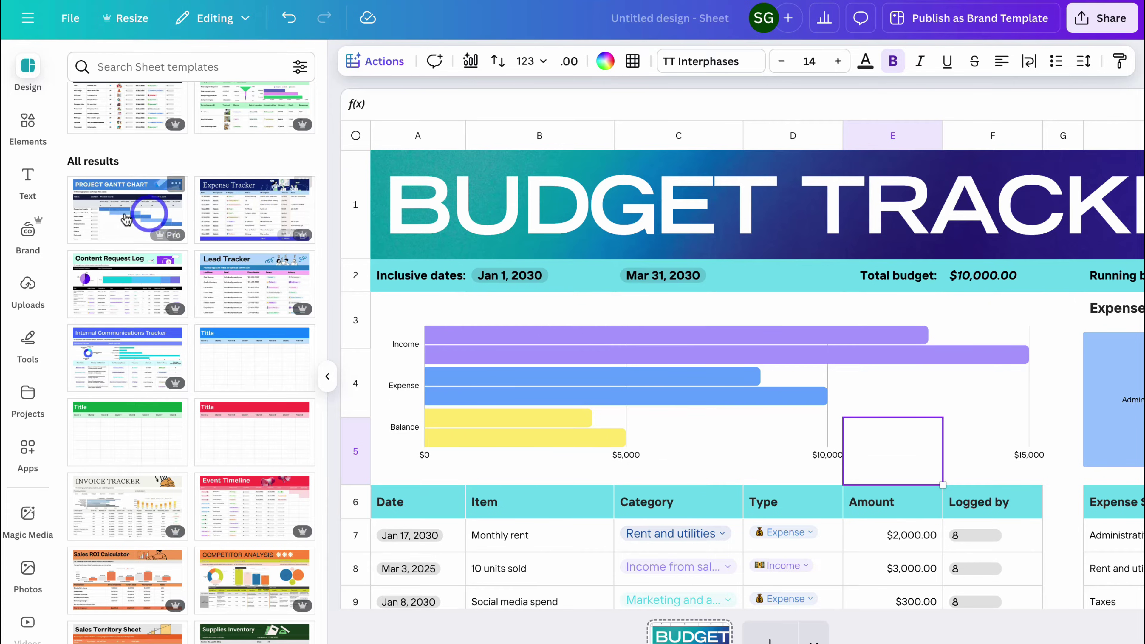
scroll(115, 219, "down", 3)
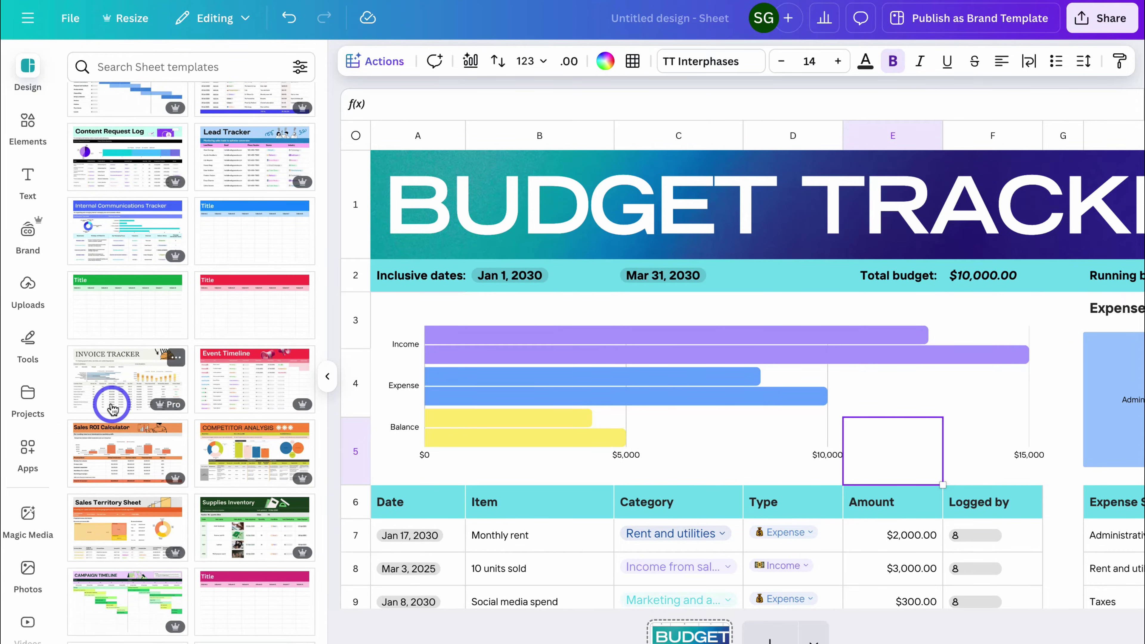
scroll(217, 440, "up", 3)
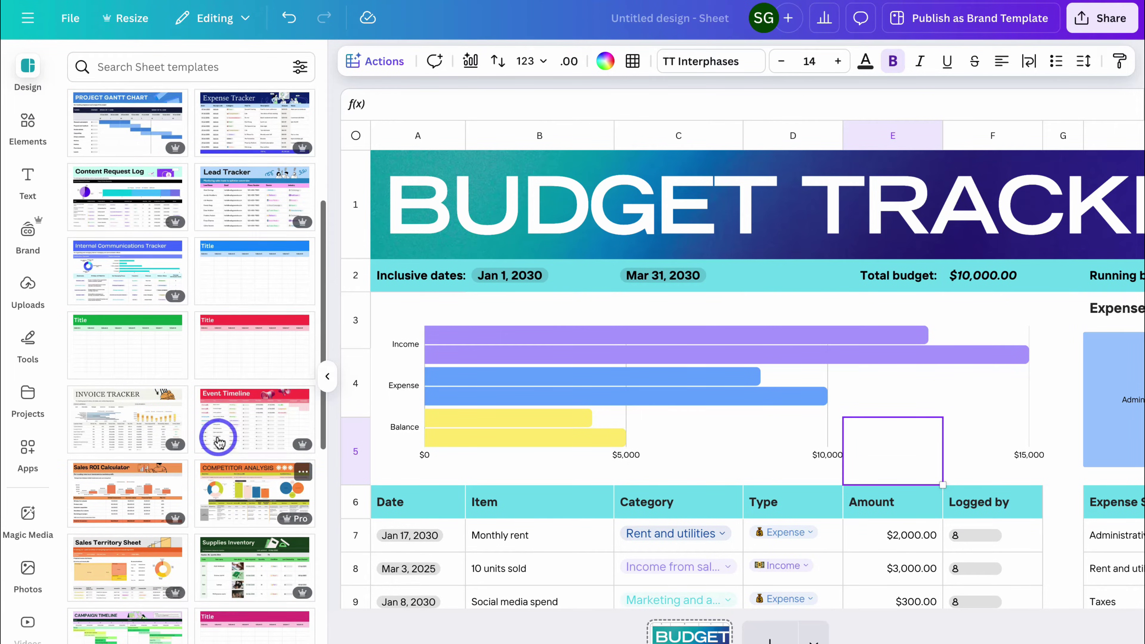
left_click(247, 271)
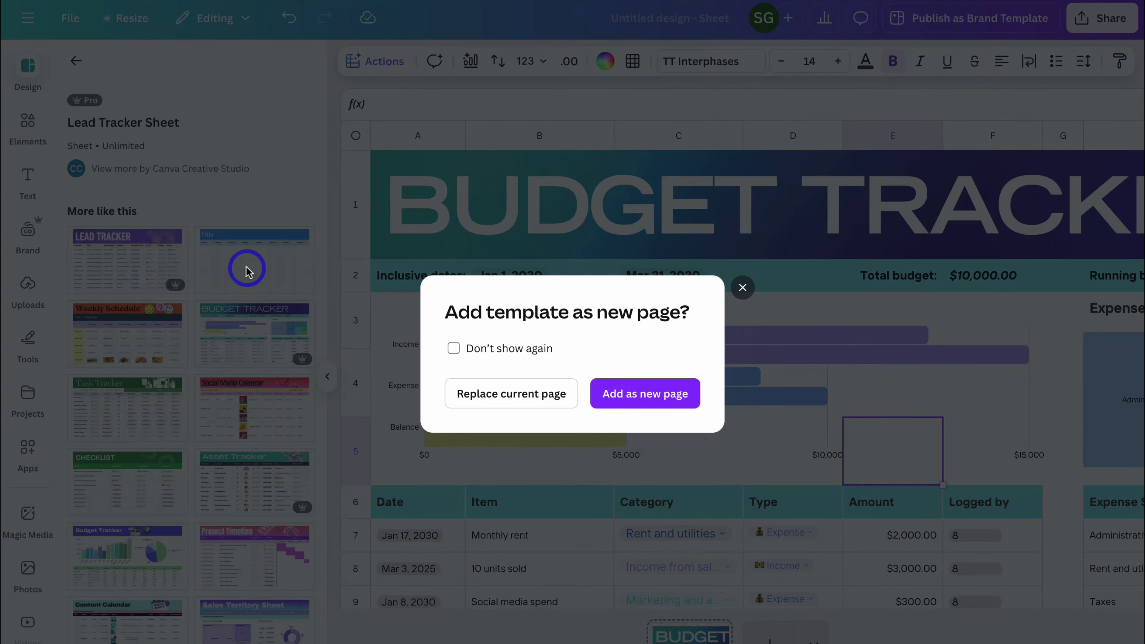
left_click(626, 394)
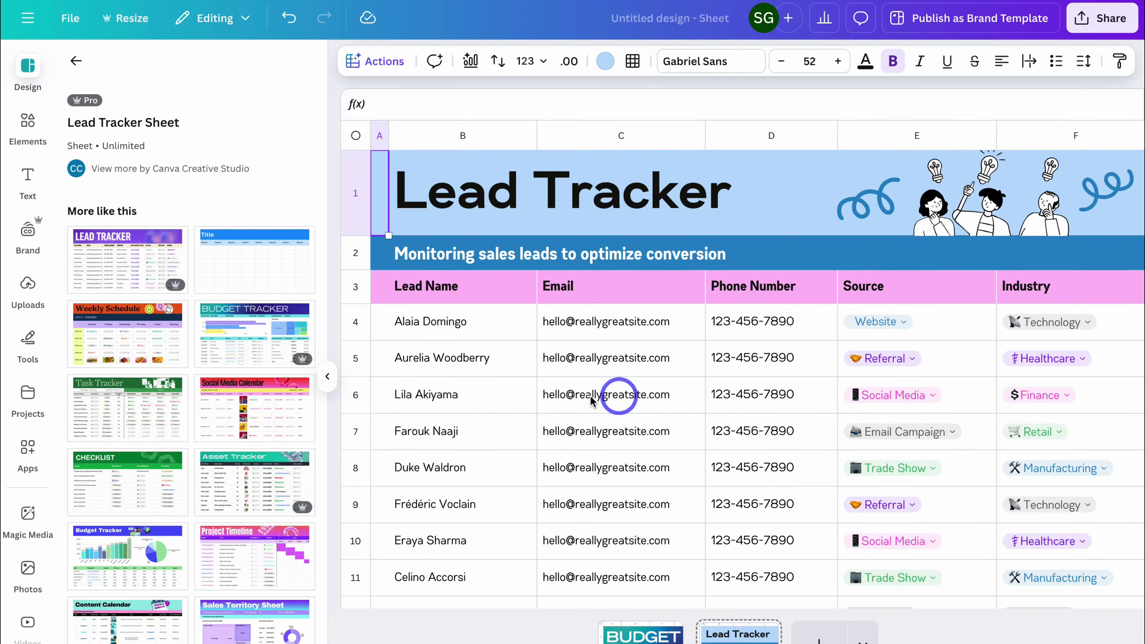
left_click(335, 381)
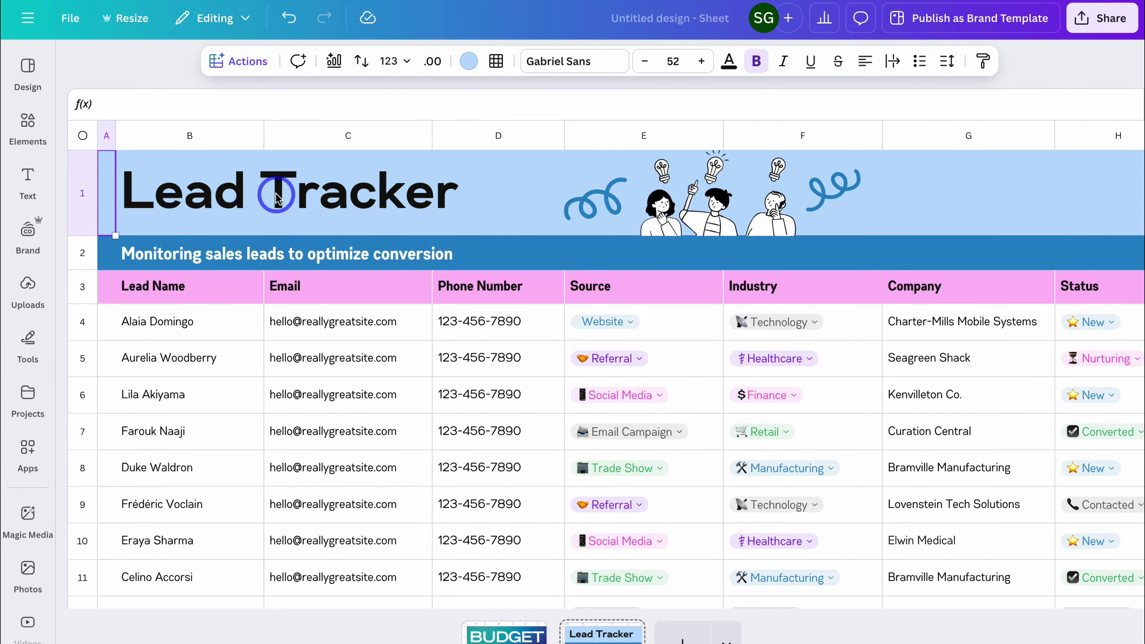
Shift the header illustration slightly and delete the blue squiggles on both sides of the three figures.
left_click(639, 198)
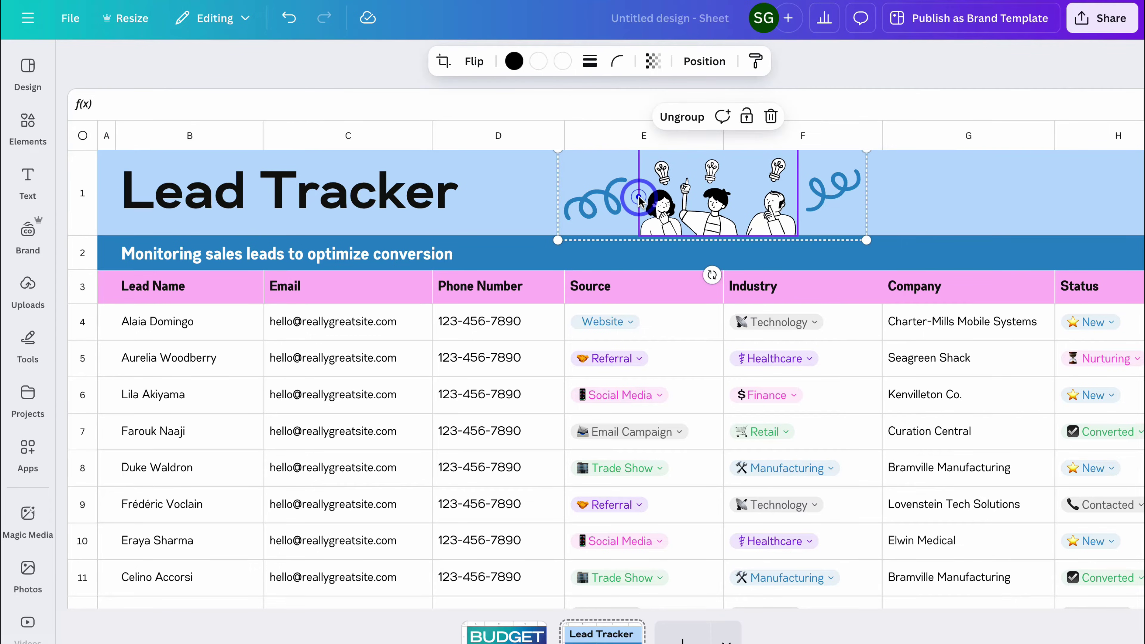
left_click_drag(676, 198, 596, 186)
key("Escape")
left_click(599, 192)
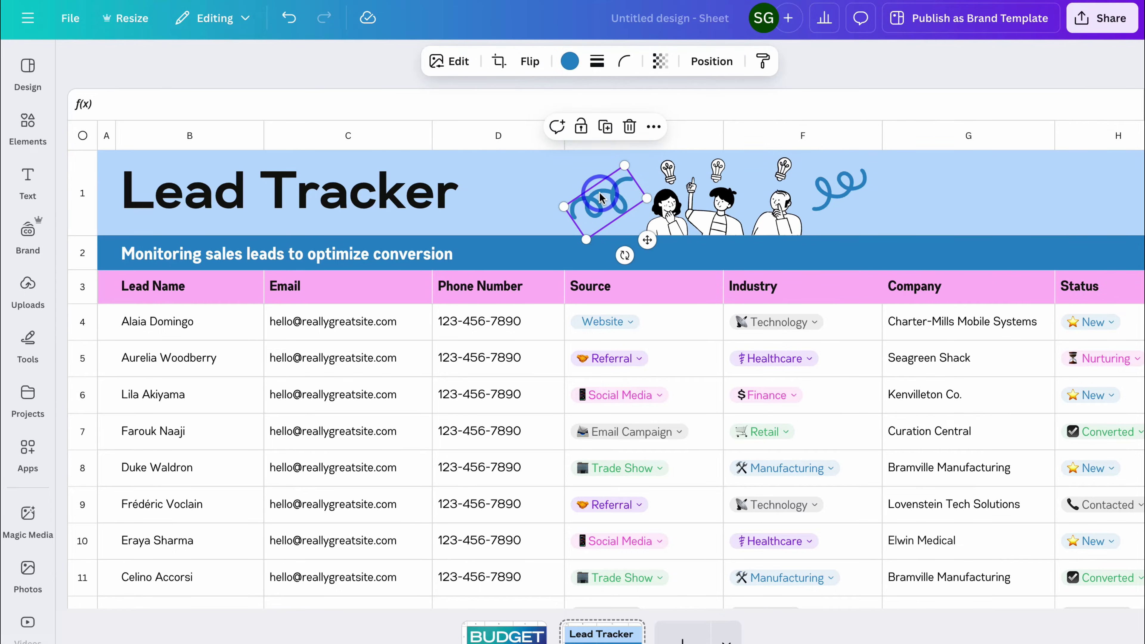
left_click_drag(599, 191, 855, 201)
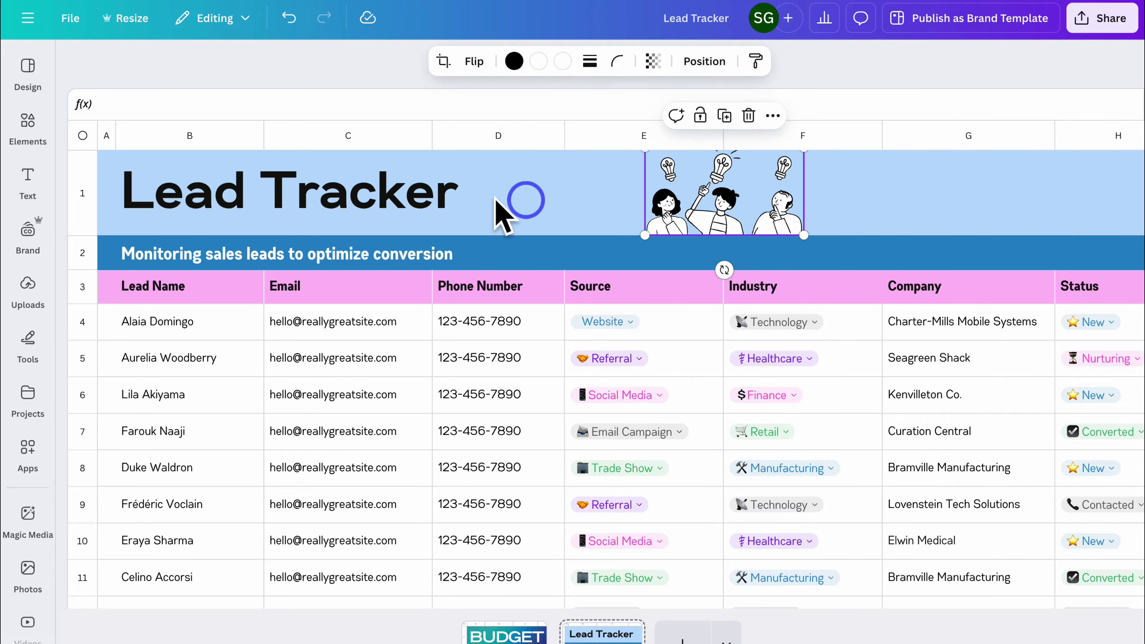
Change the Lead Tracker banner title to "Sales CRM".
double_click(183, 192)
type("Sales CRM")
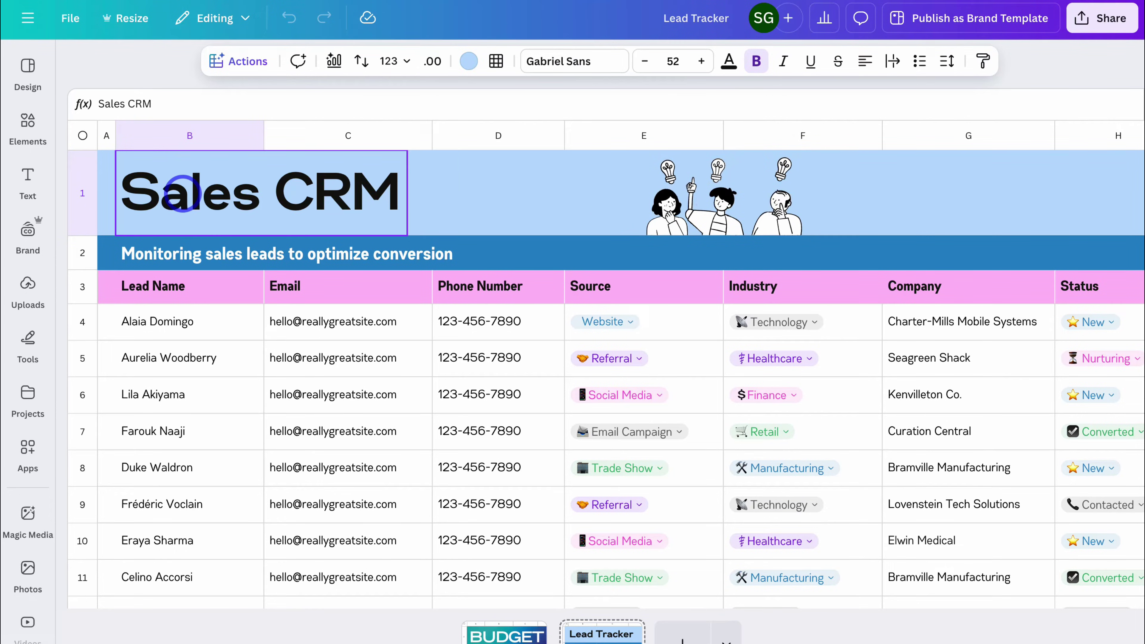
left_click(472, 190)
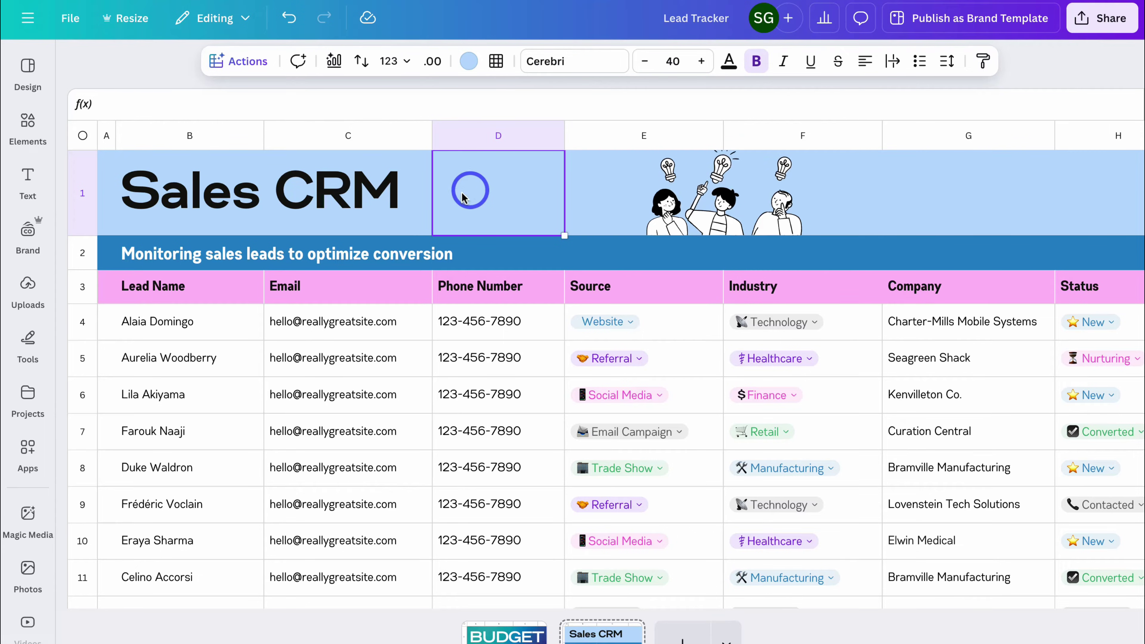
Replace the subtitle in row 2 with "Sales CRM for Stew's Consulting".
left_click(337, 250)
double_click(205, 259)
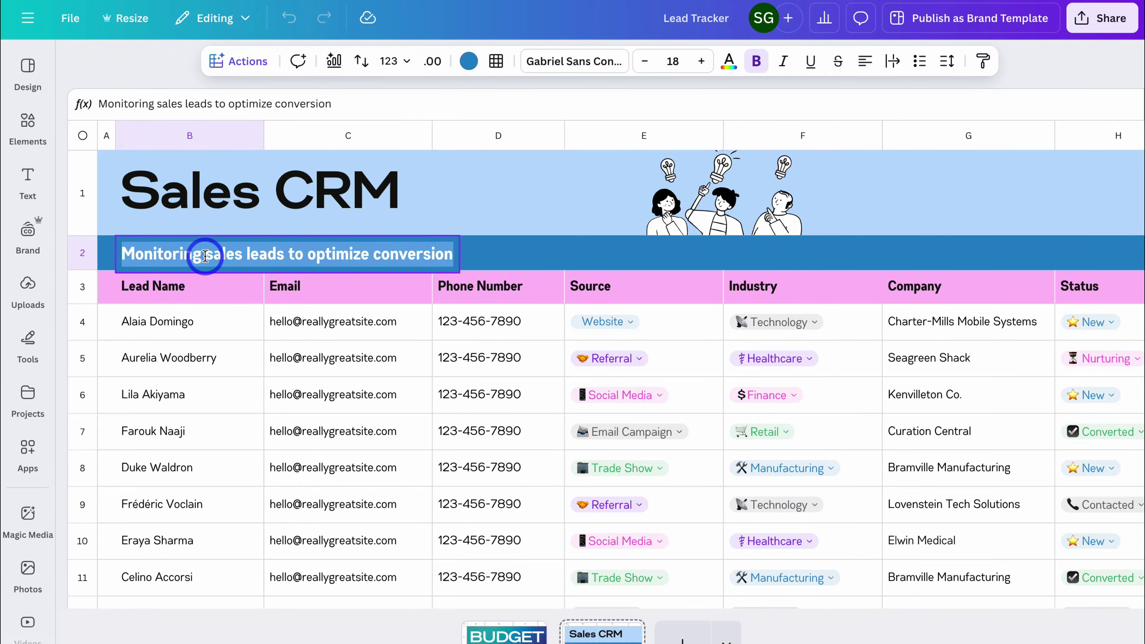
type("Sales CRM for Stew's Consulting")
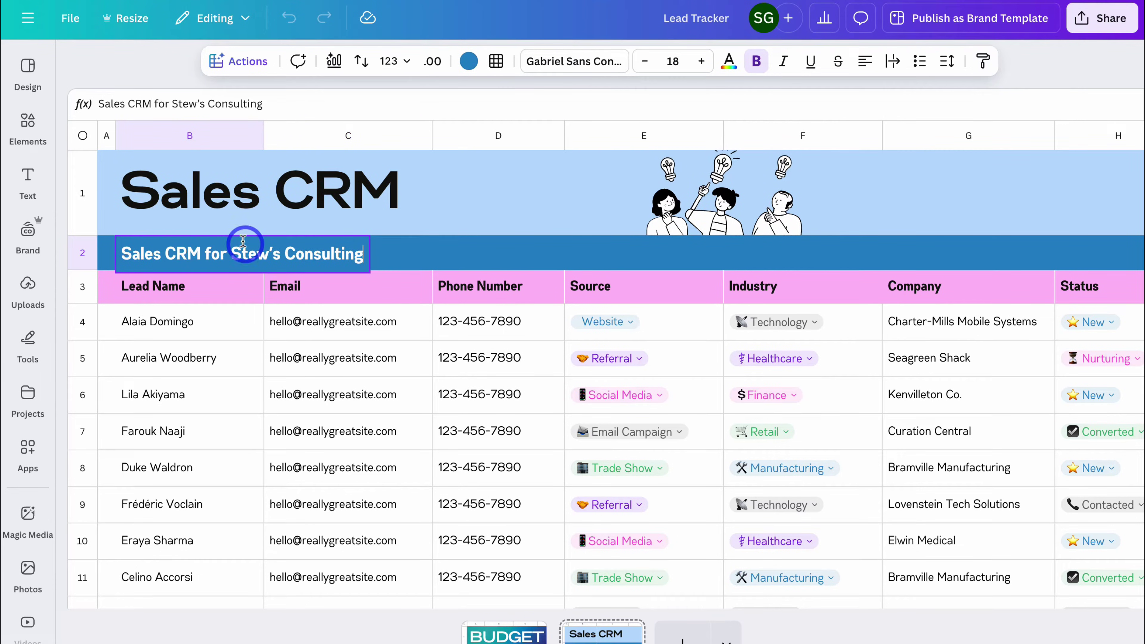
left_click(485, 252)
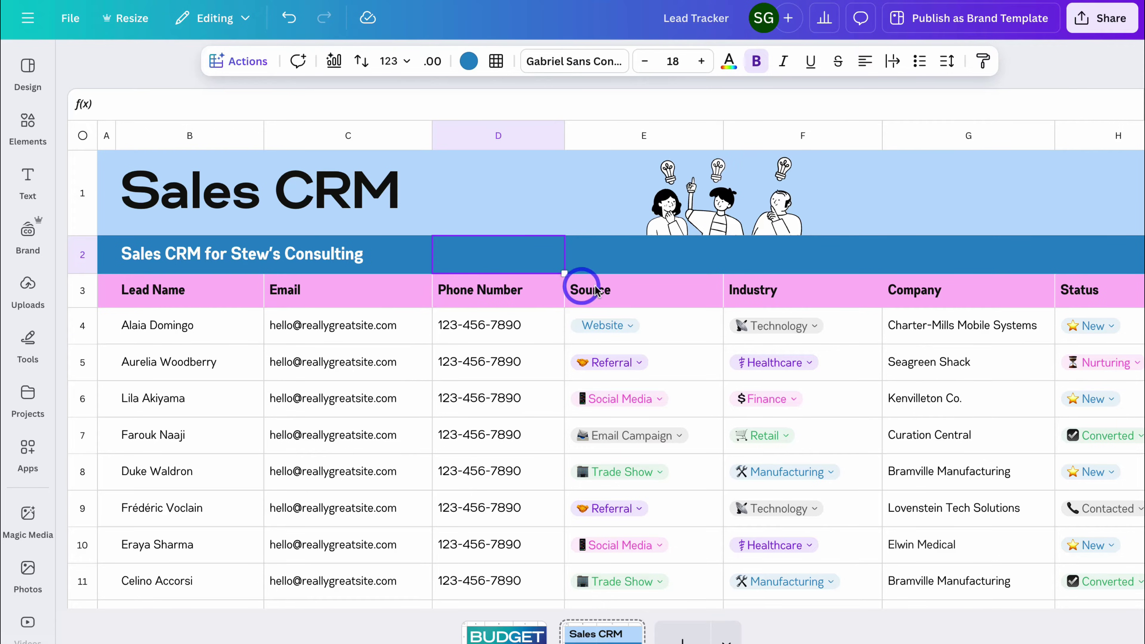
Insert a new column between Source and Industry, and give it the heading "Service".
left_click(604, 289)
right_click(669, 291)
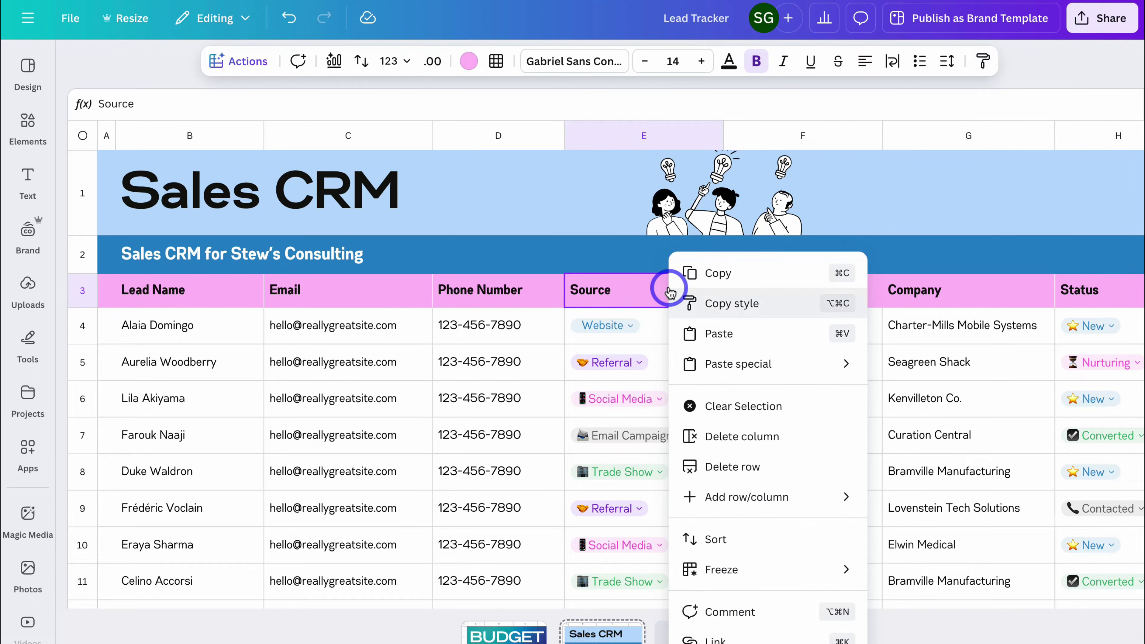
mouse_move(775, 498)
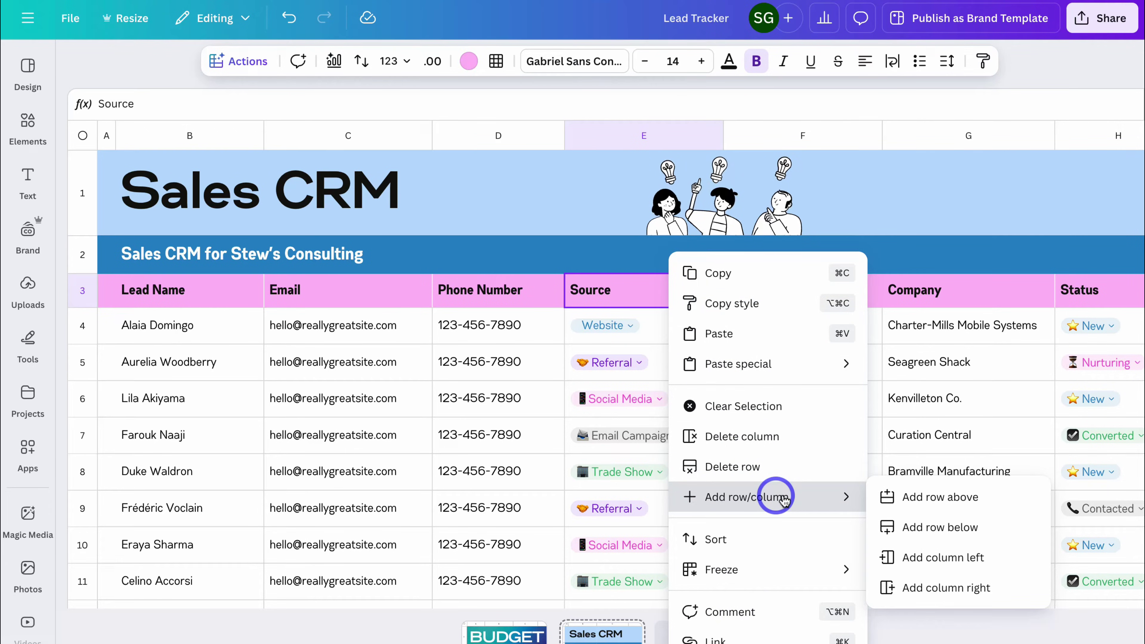
left_click(946, 586)
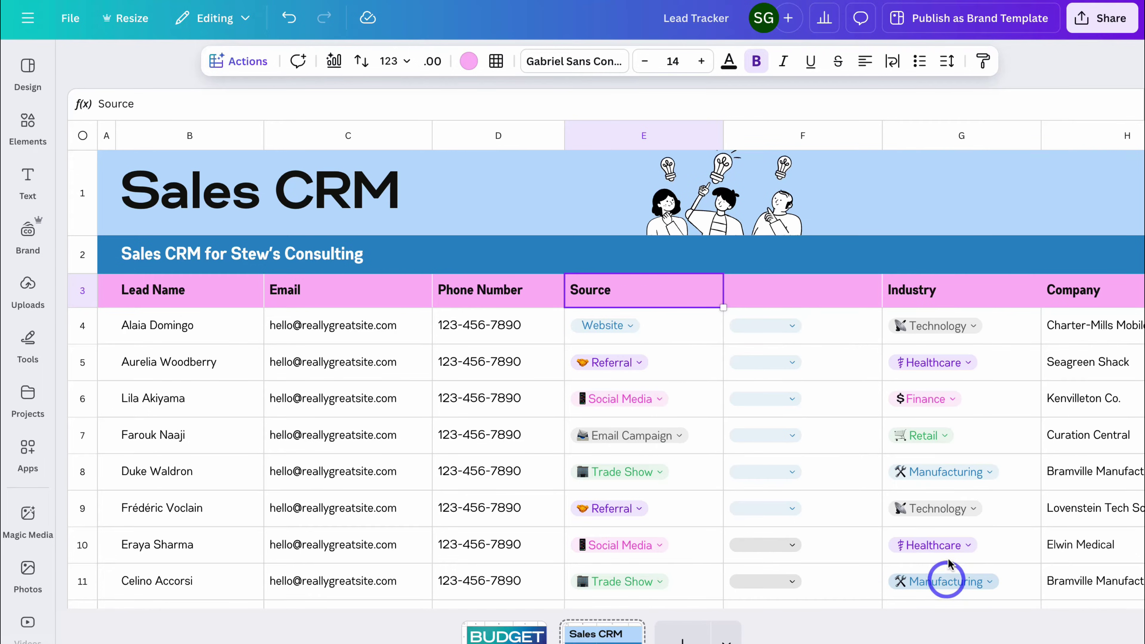
left_click(769, 293)
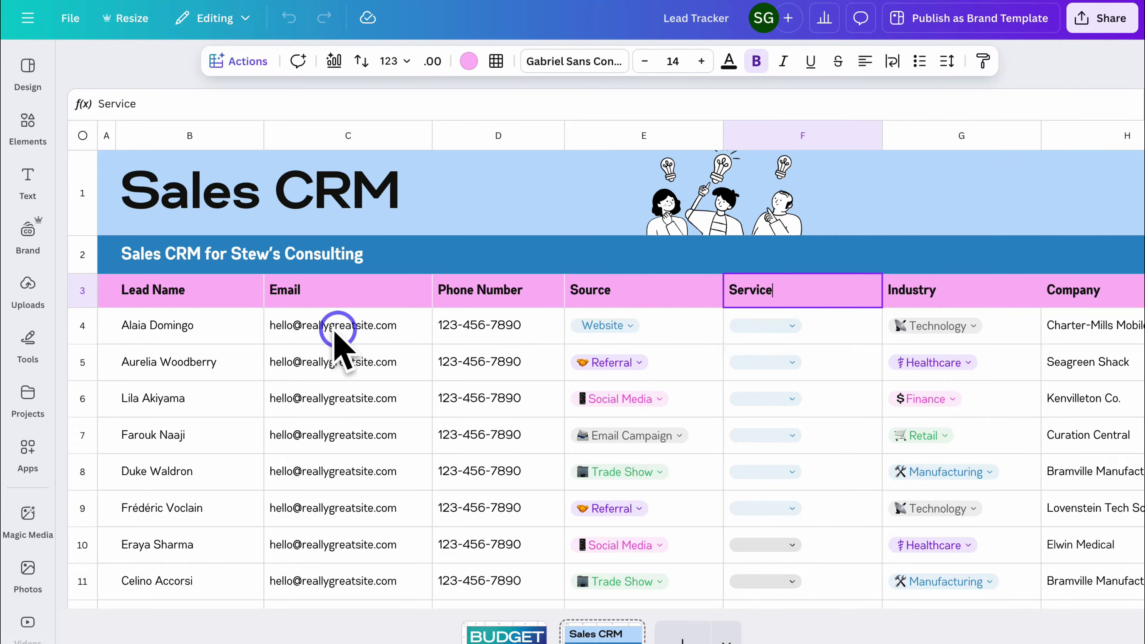
Rename the Email Campaign option in the first Service dropdown to "Strategy Session".
left_click(774, 326)
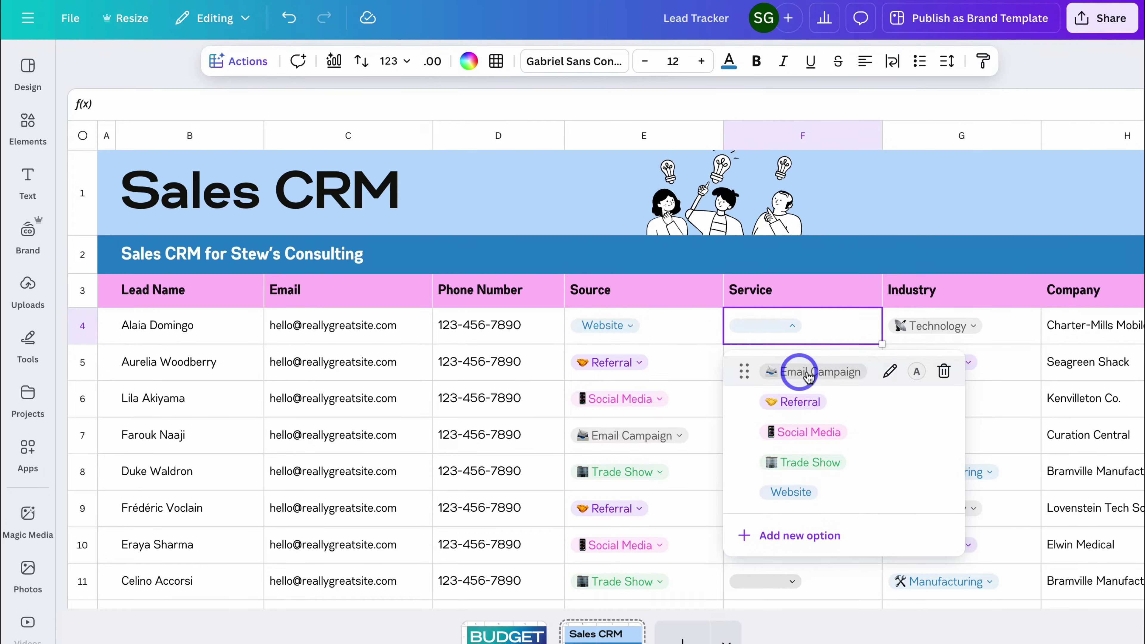
left_click(890, 370)
left_click_drag(851, 371, 738, 372)
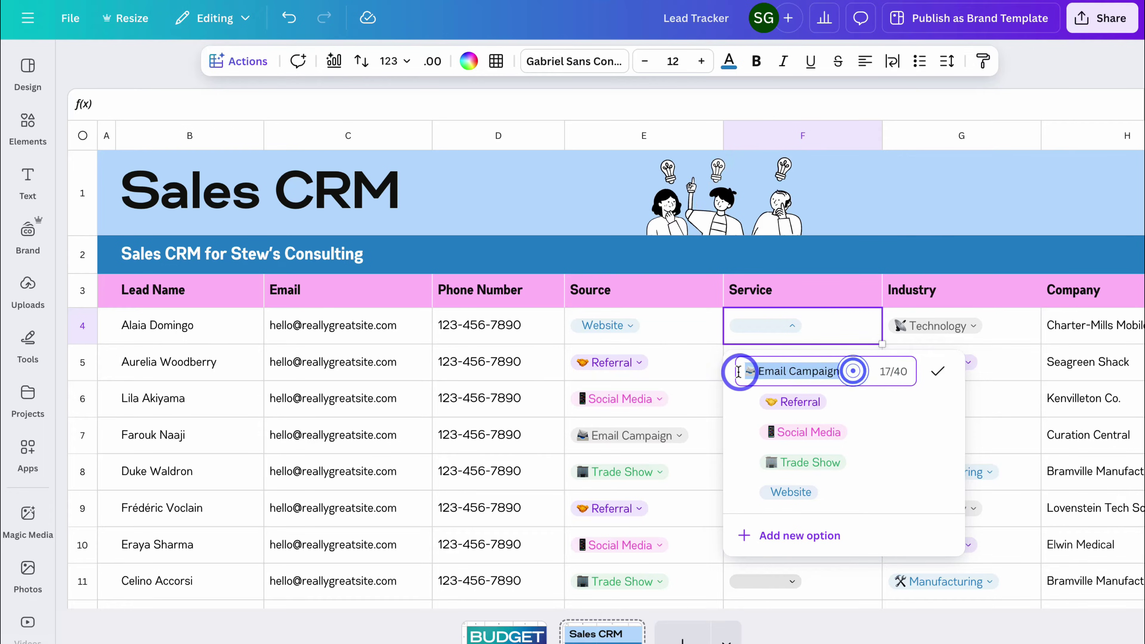
type("Strategy Session")
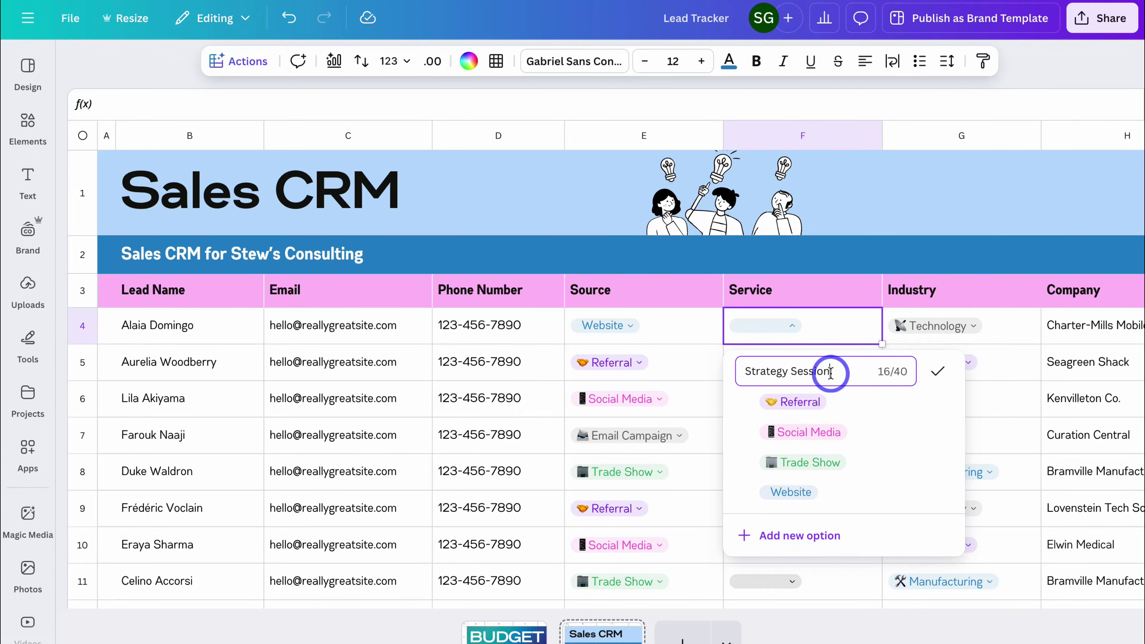
left_click(938, 371)
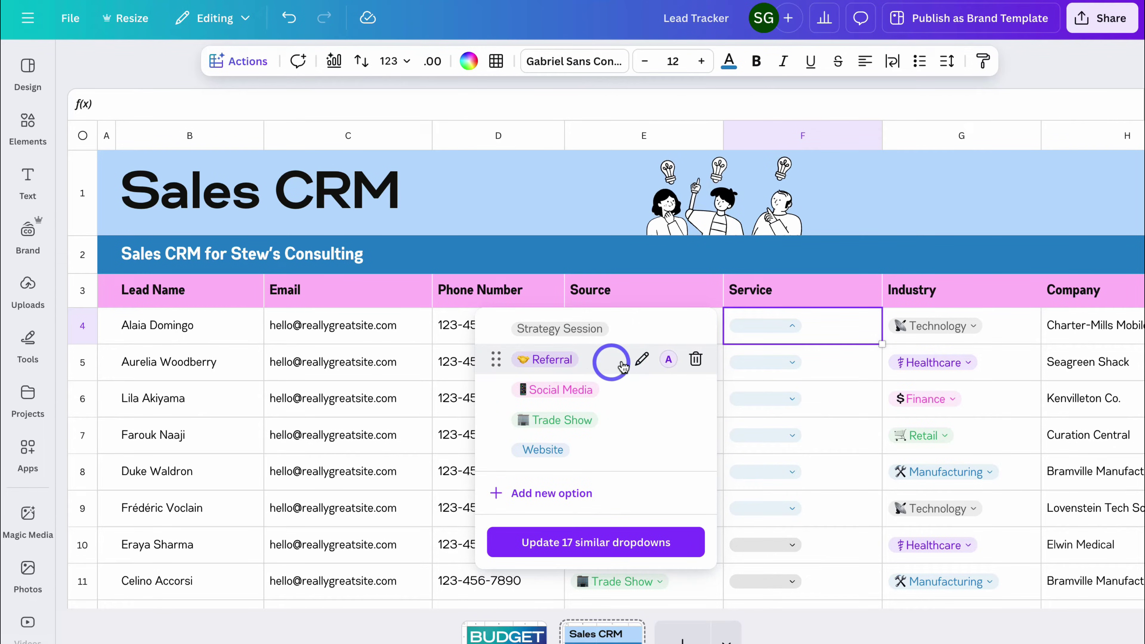
Rename the Referral option to "Sales Automation" and apply the option changes to all 17 similar dropdowns.
left_click(640, 360)
left_click_drag(610, 357, 493, 359)
type("Sales Automation")
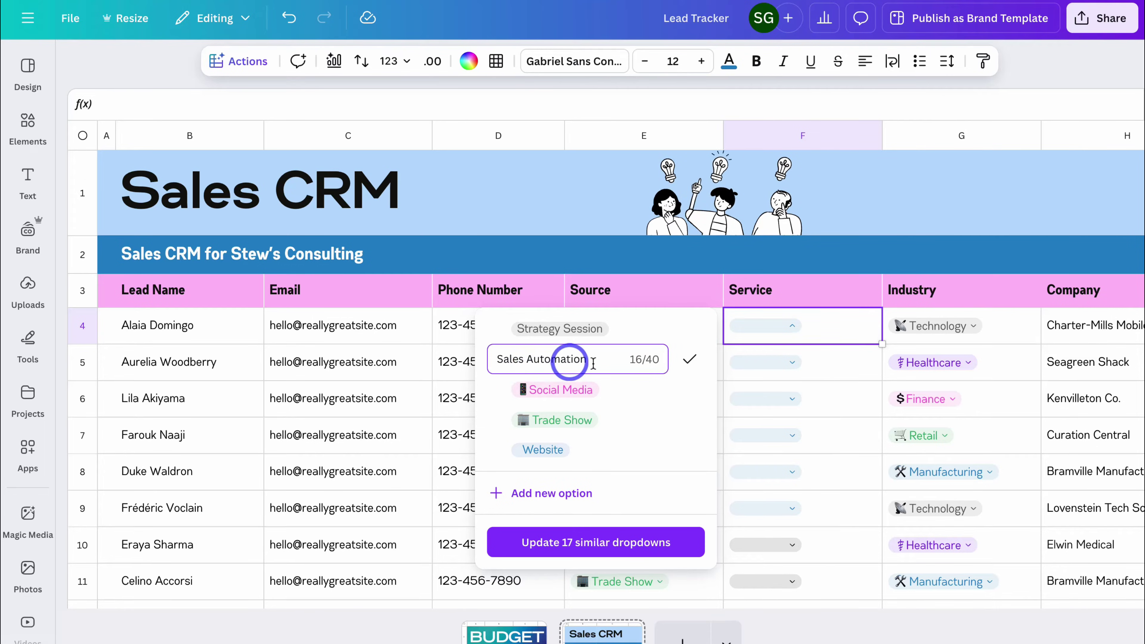
left_click(689, 359)
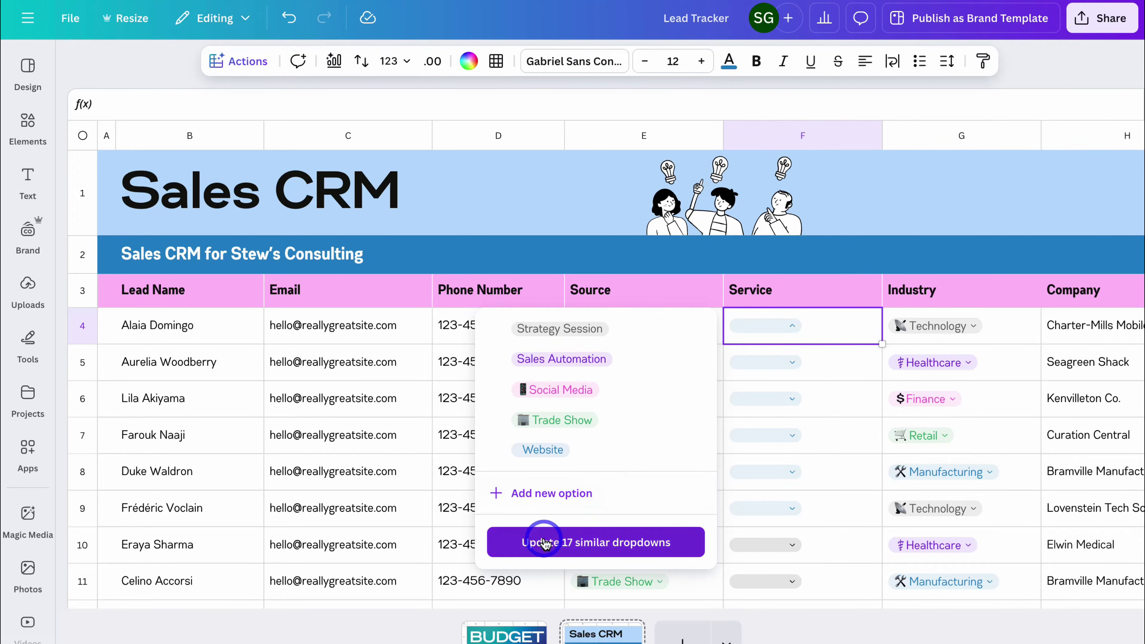
left_click(623, 546)
Check the updated dropdown options in the row 6 Source cell and the row 9 Service cell.
left_click(695, 401)
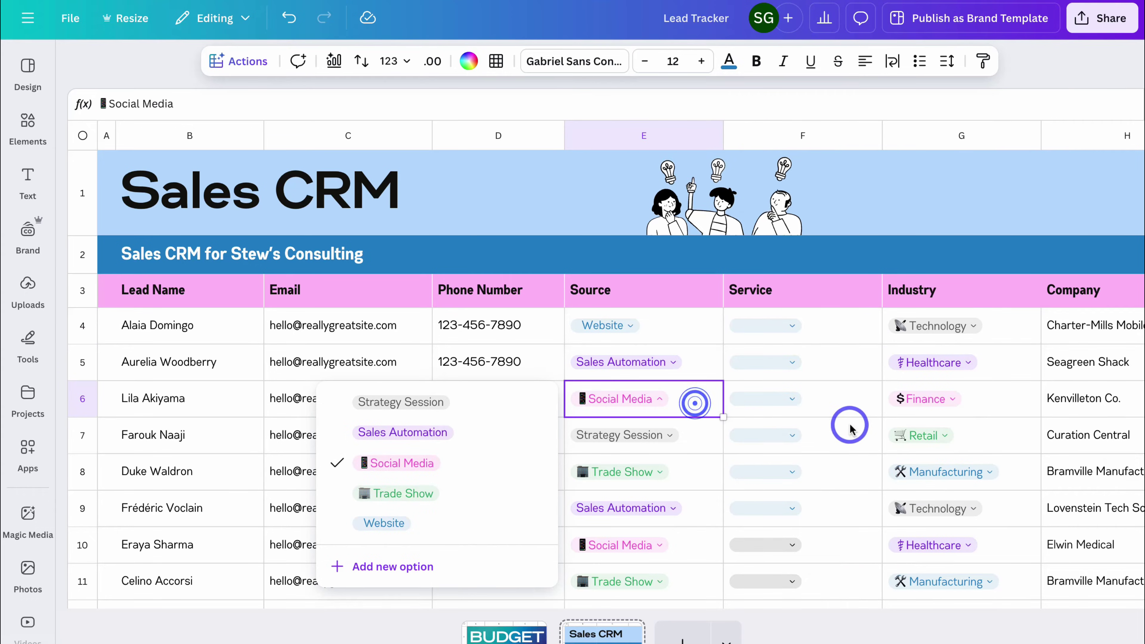
left_click(849, 426)
left_click(831, 506)
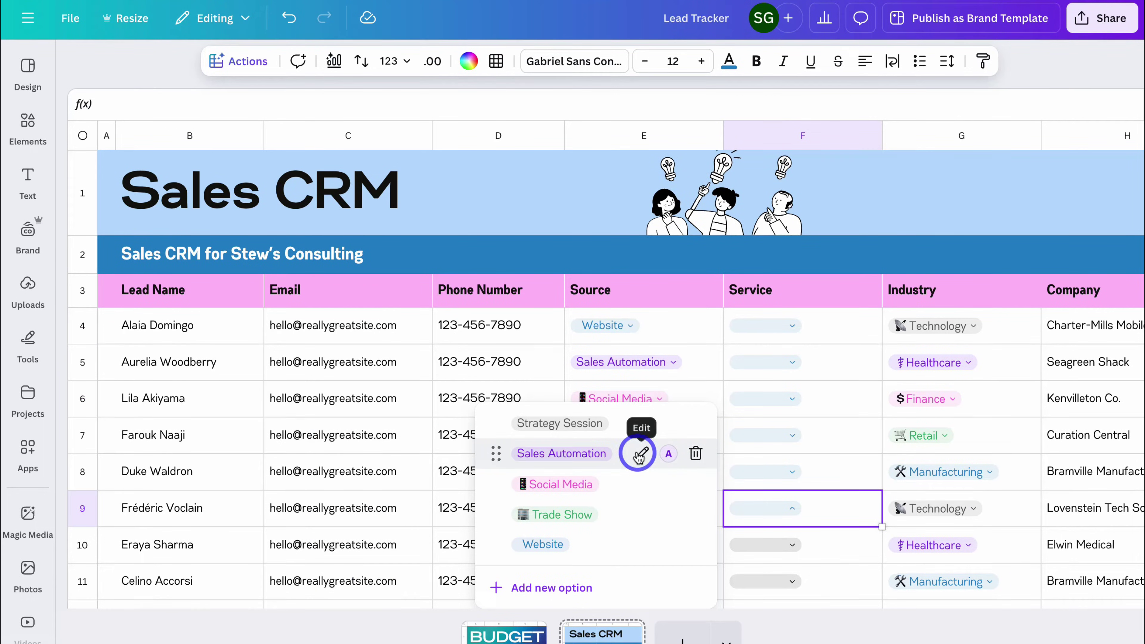
Review the Sales CRM columns through Potential Contract Value, view the Budget Tracker page, and return to the Sales CRM page.
left_click(640, 271)
scroll(707, 366, "right", 10)
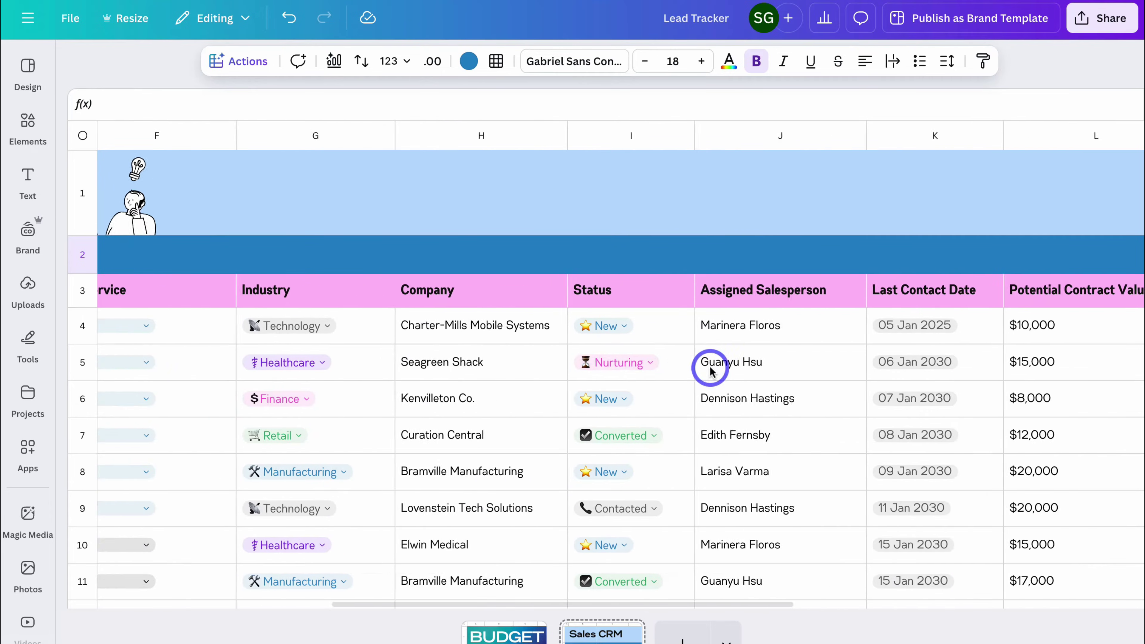
scroll(710, 367, "left", 10)
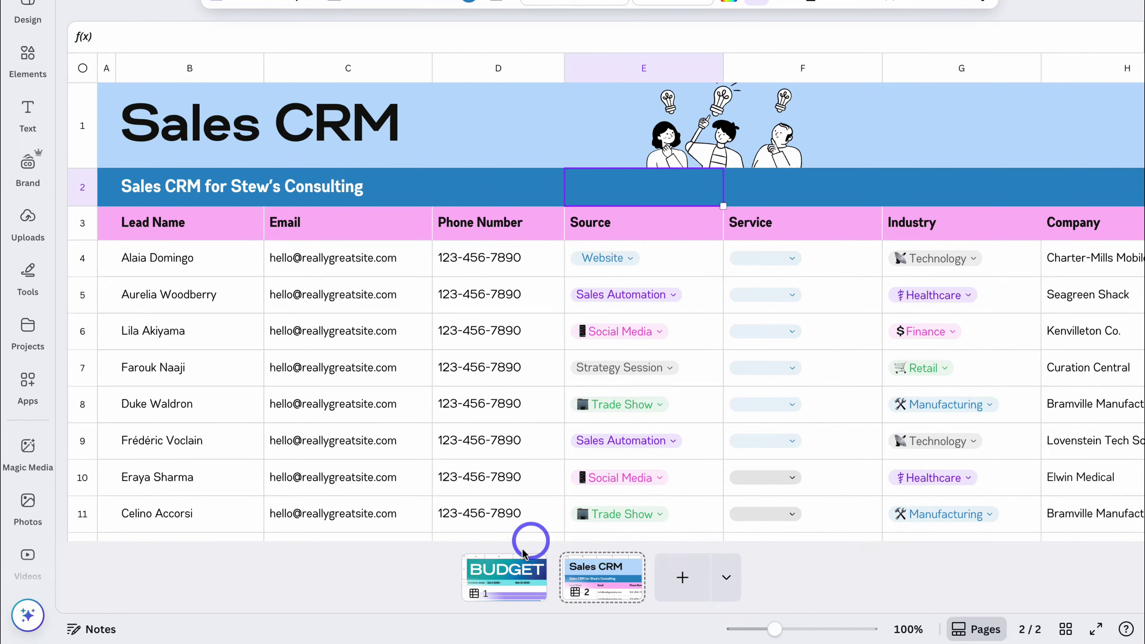
left_click(509, 577)
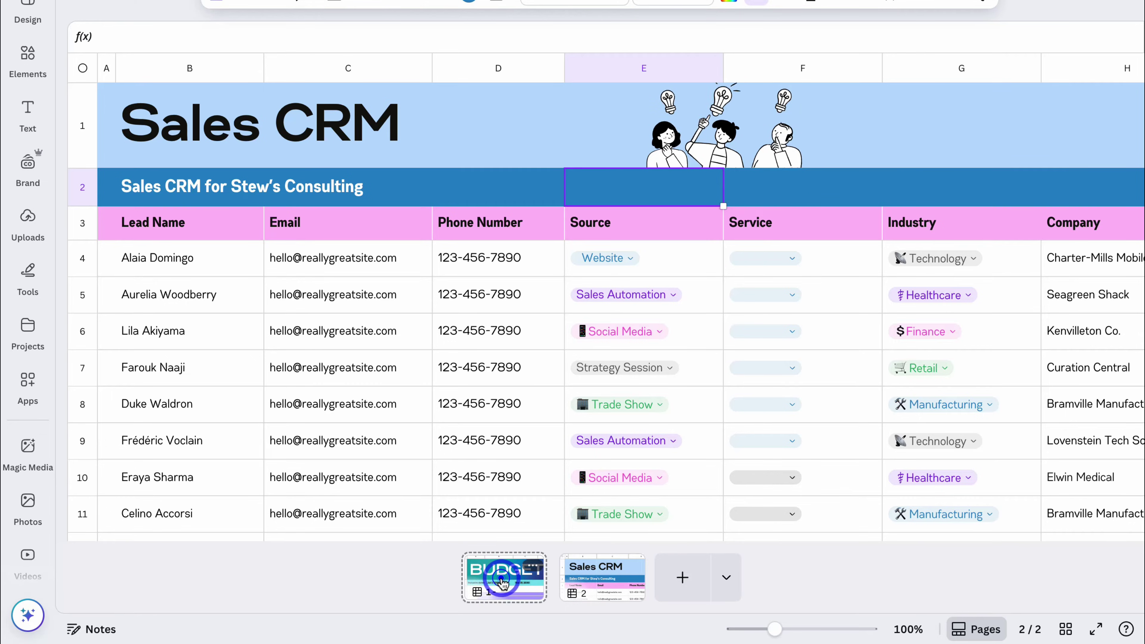
left_click(529, 302)
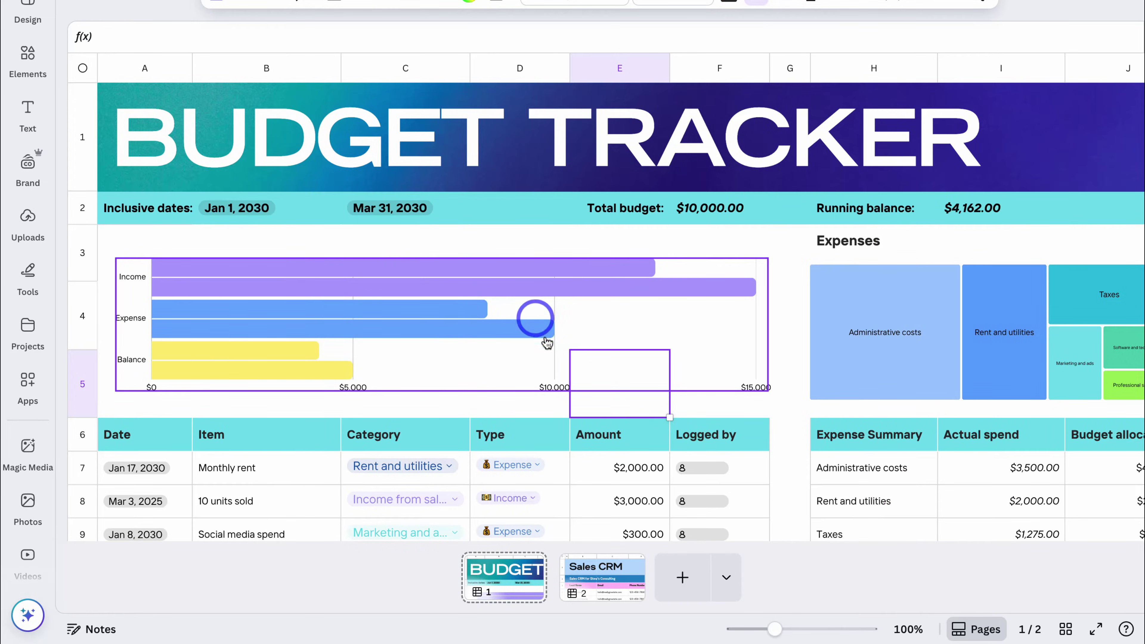
left_click(602, 576)
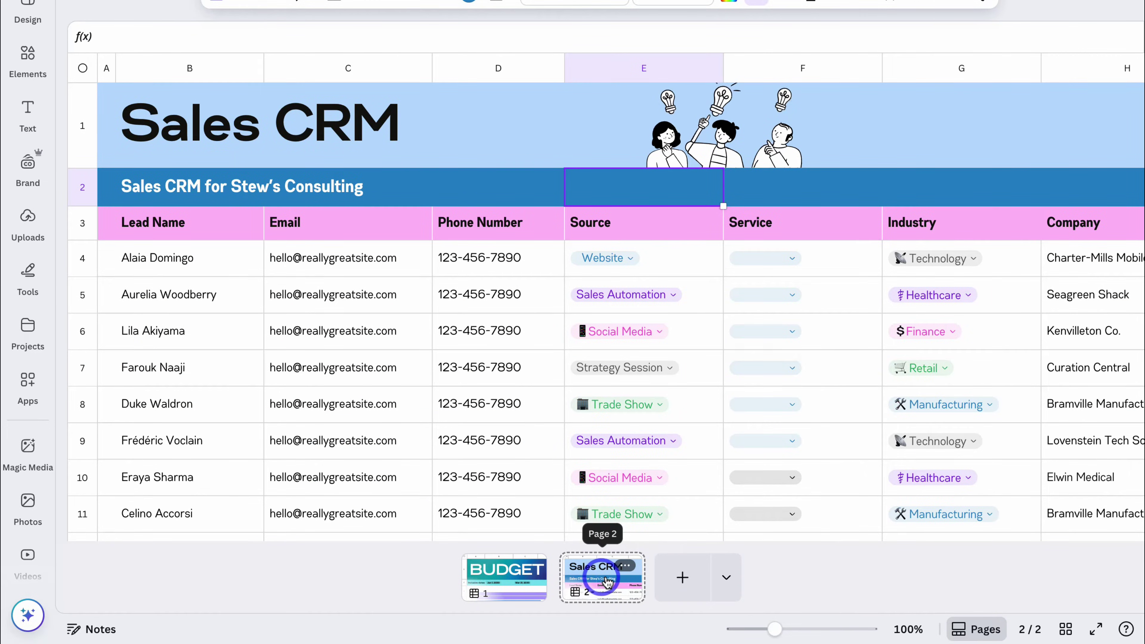
Add a blank sheet page after the Sales CRM and fill cells A1:J2 with light blue.
left_click(680, 577)
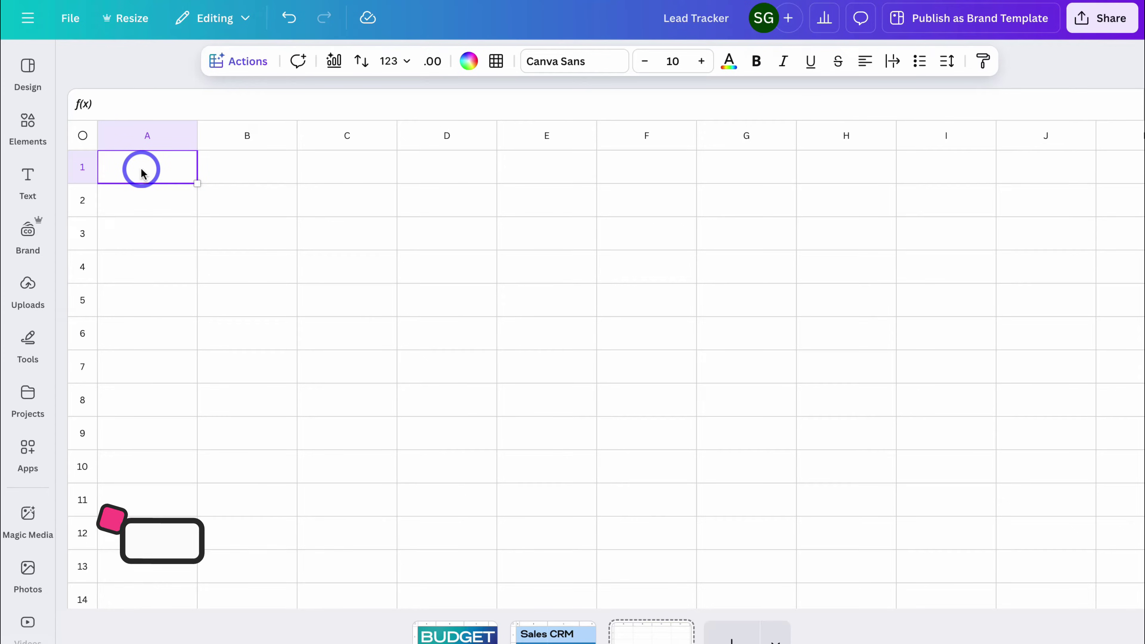
left_click_drag(141, 168, 1081, 208)
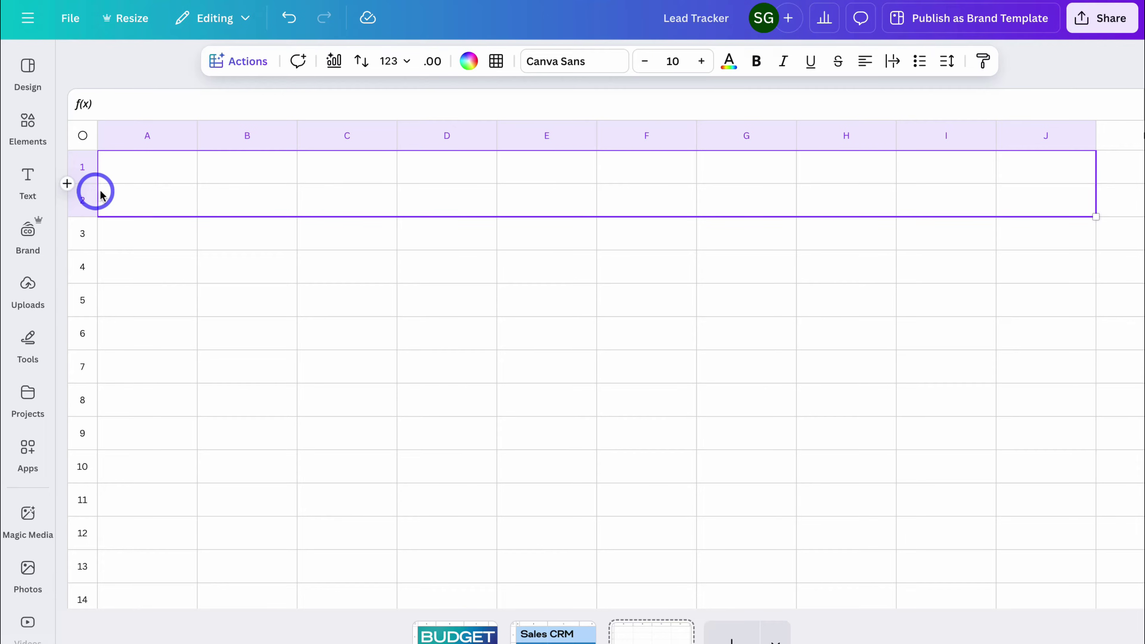
left_click(468, 61)
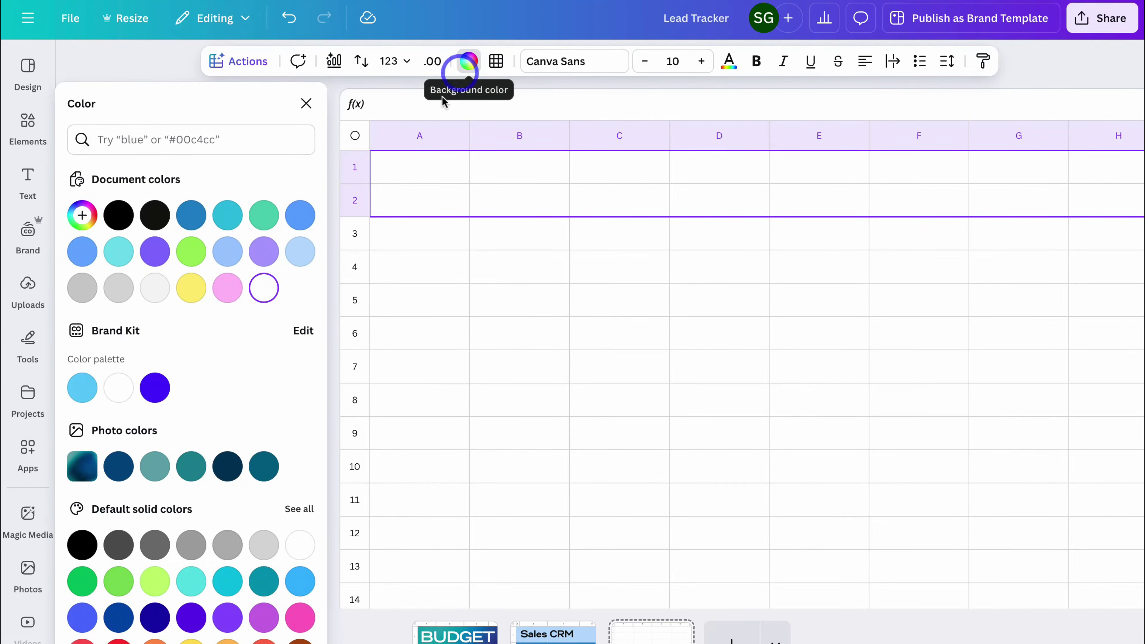
left_click(300, 251)
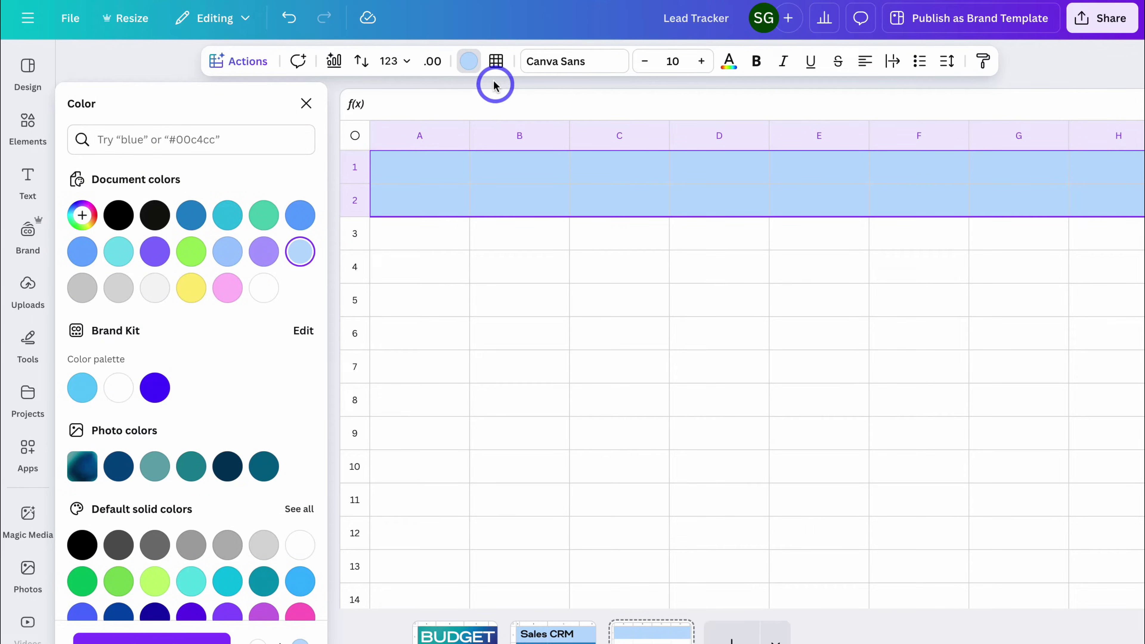
Set the border color of cells A1:J2 to the same light blue as their fill.
left_click(496, 62)
left_click(544, 104)
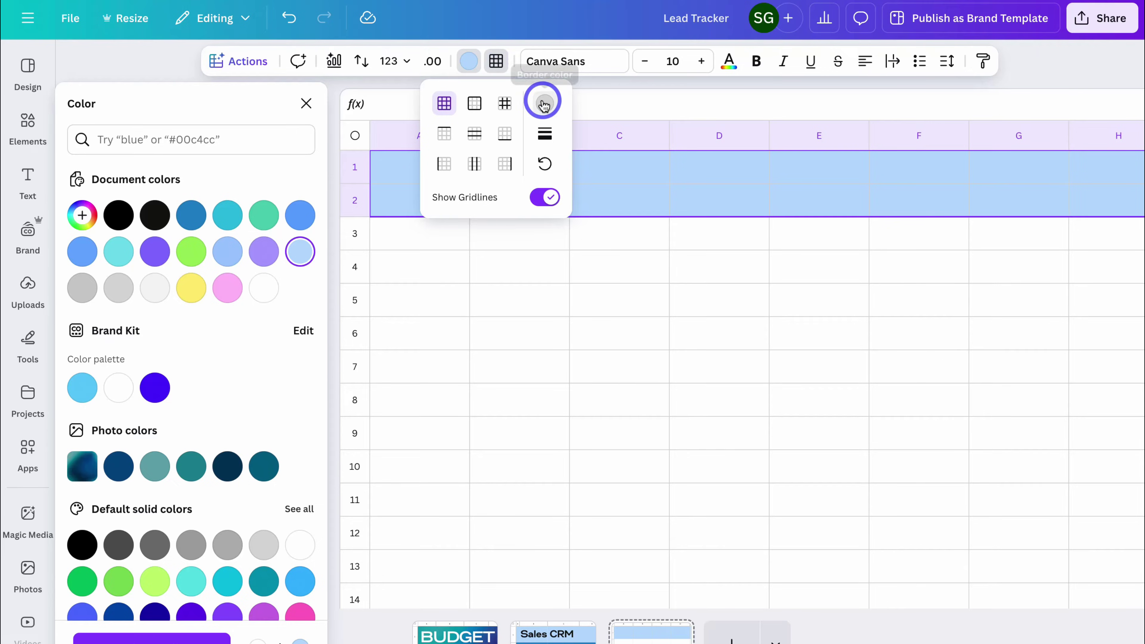
left_click(737, 188)
left_click(768, 182)
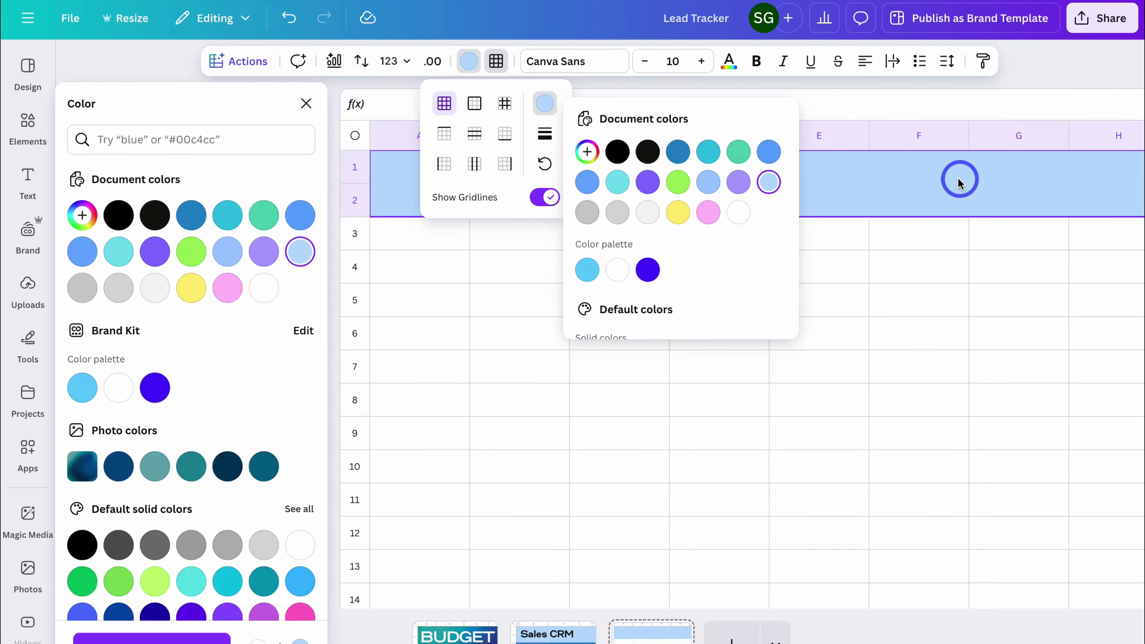
left_click(493, 203)
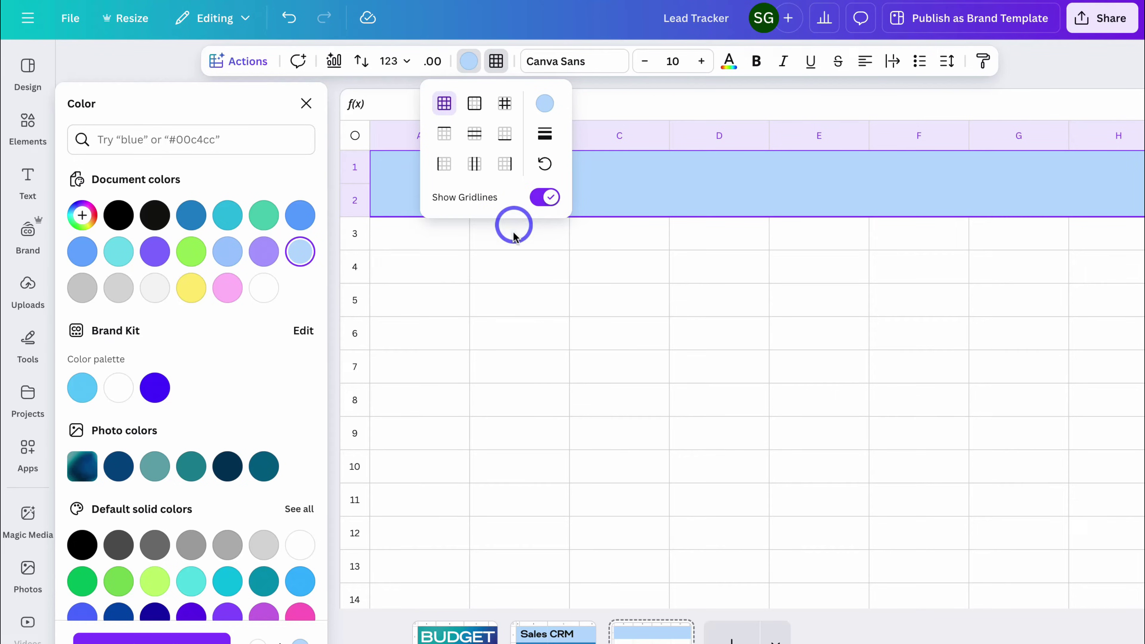
Turn the new sheet's gridlines off and back on.
left_click(546, 199)
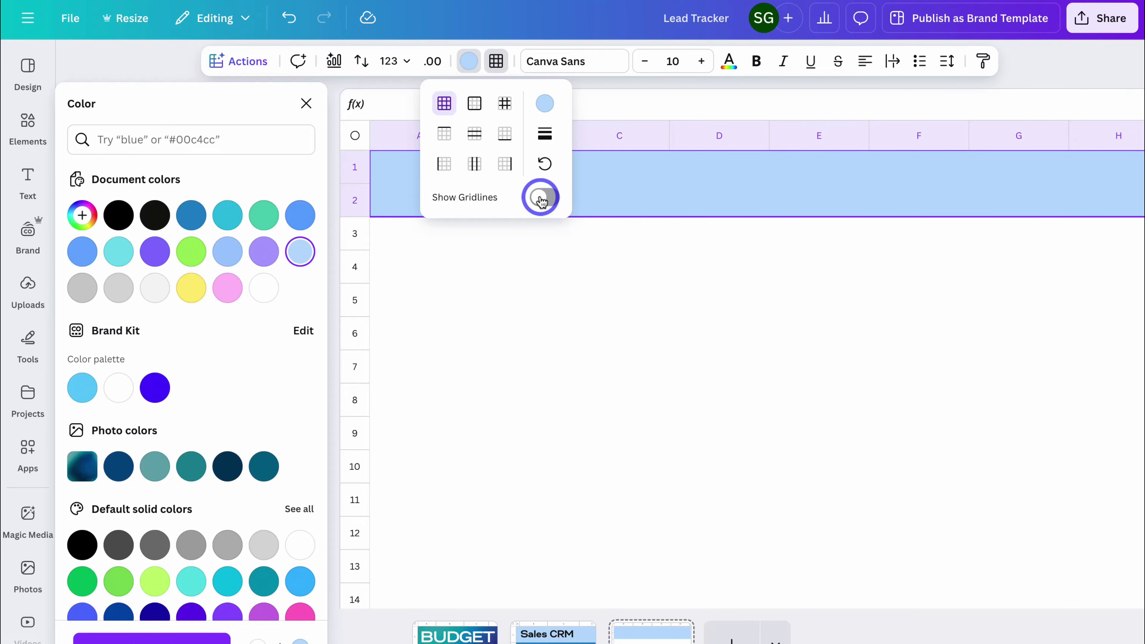
left_click(543, 203)
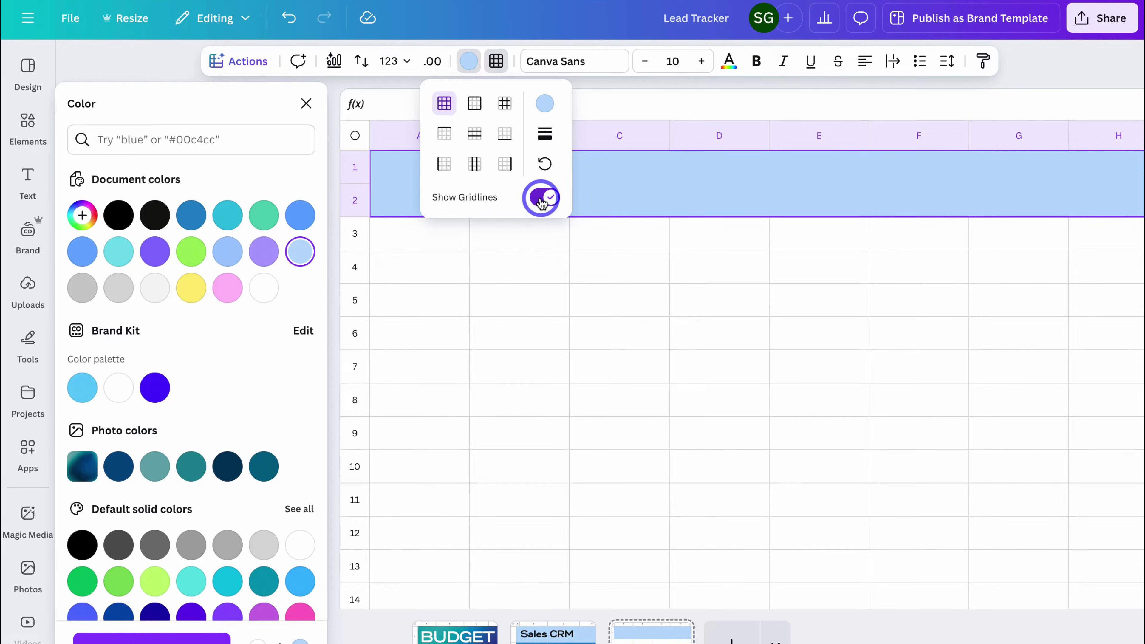
Add a heading text box over the light blue band in rows 1 and 2, reading "Content Manager".
left_click(27, 180)
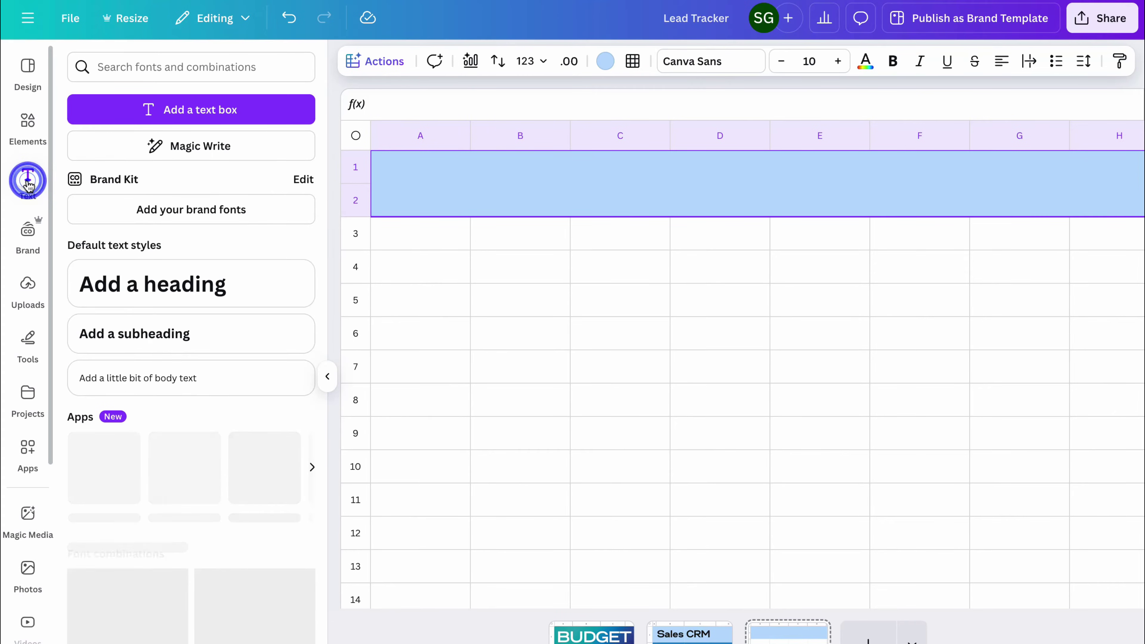
left_click(217, 283)
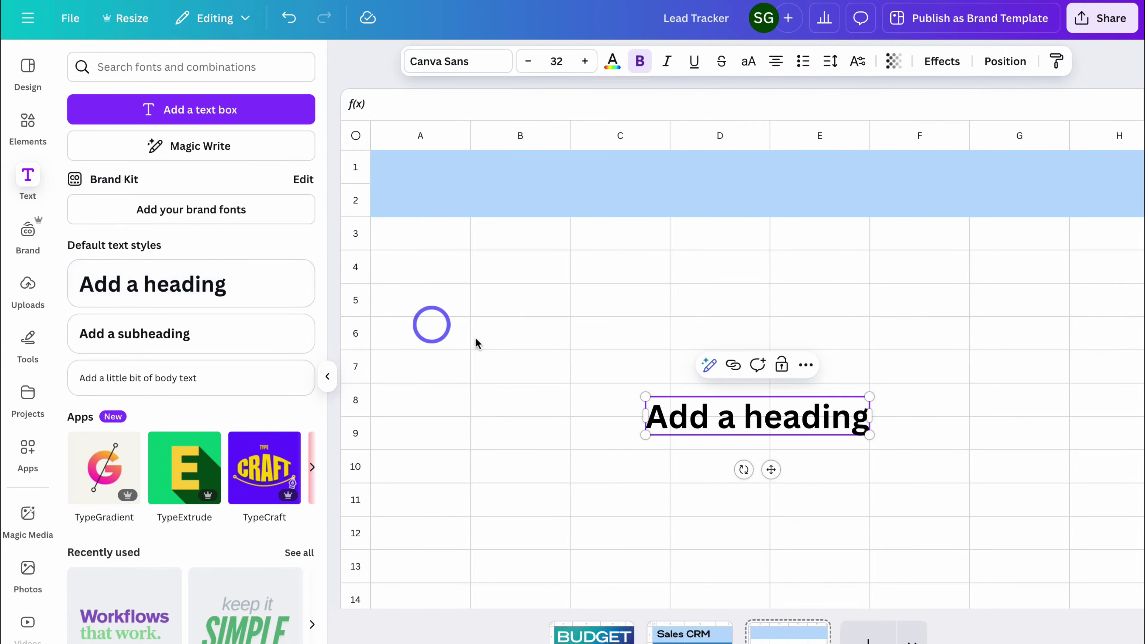
left_click_drag(771, 470, 511, 236)
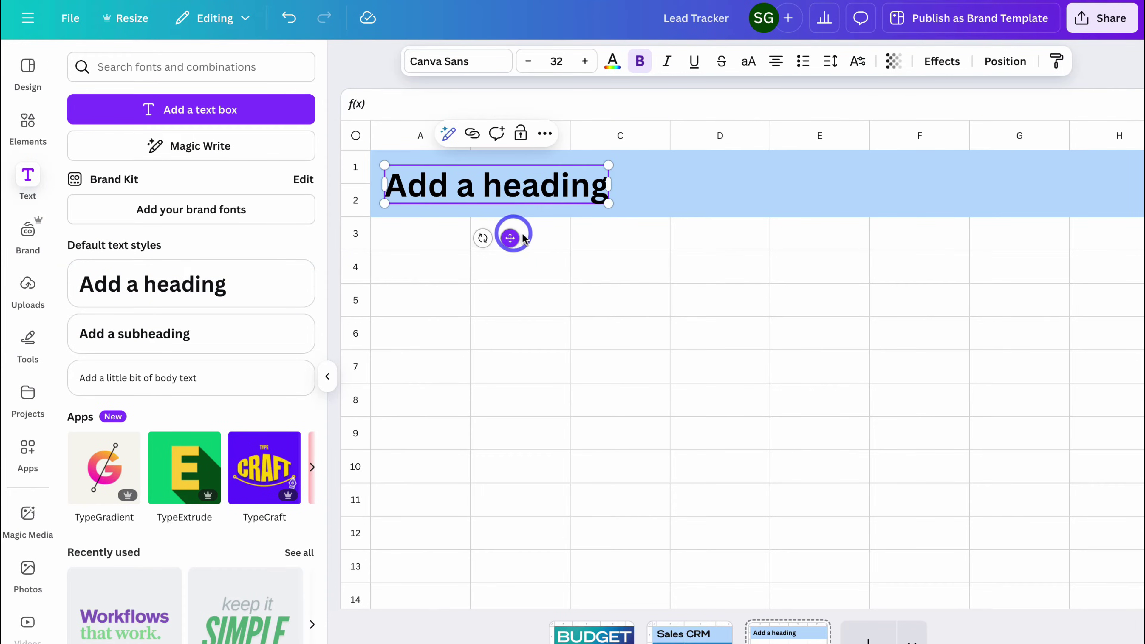
triple_click(511, 193)
type("Content Manager")
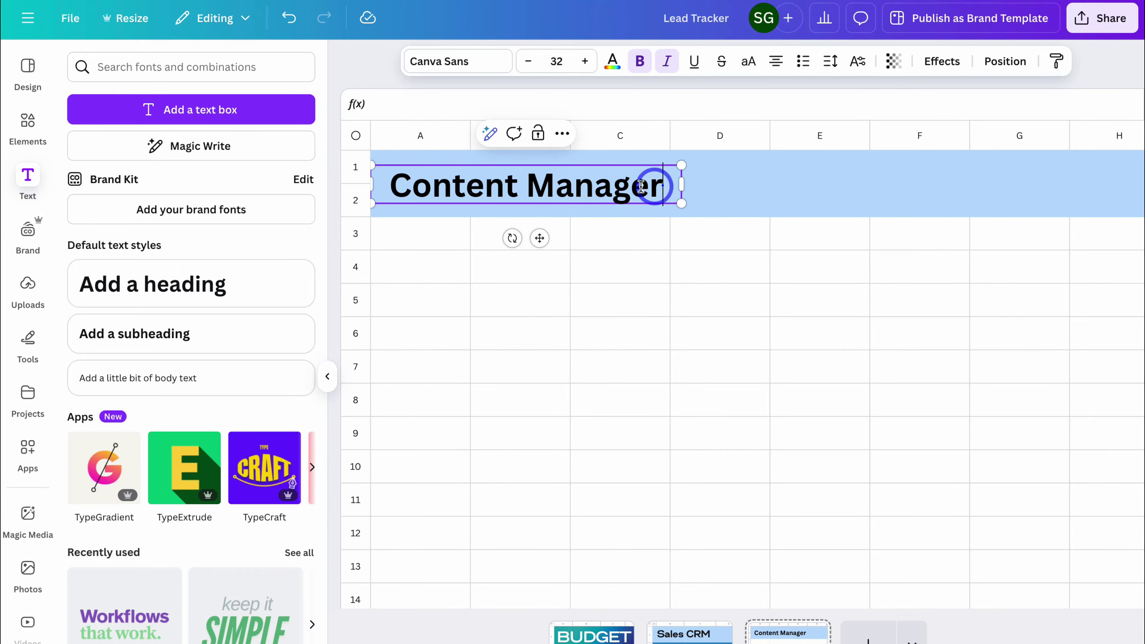
Increase the font size of the whole Content Manager heading to 34.
left_click_drag(640, 186, 399, 185)
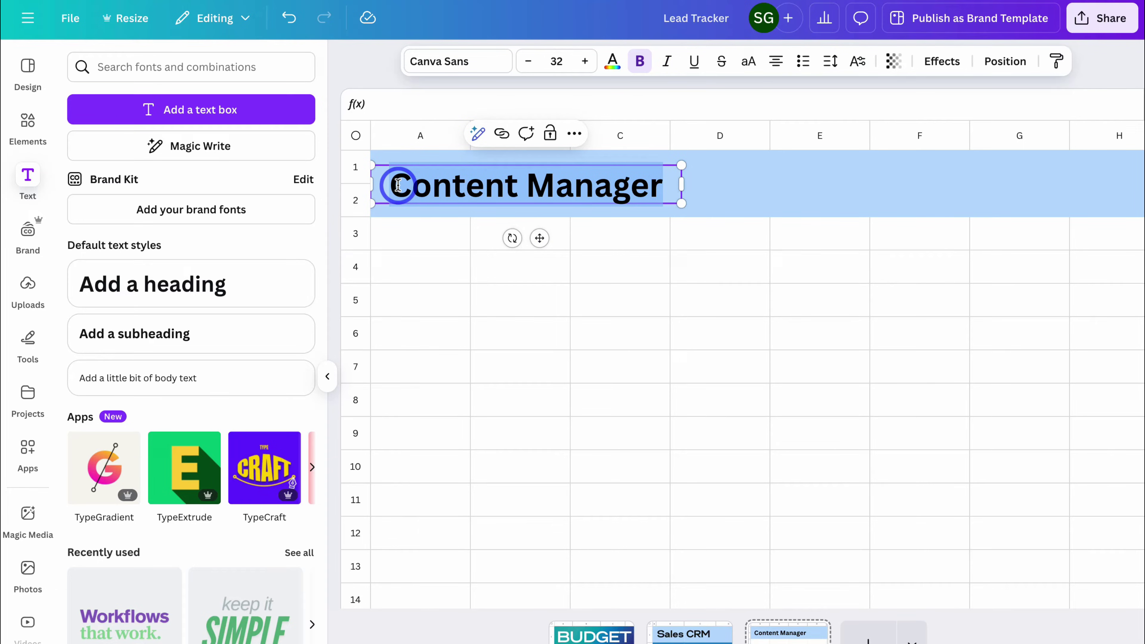
left_click(585, 61)
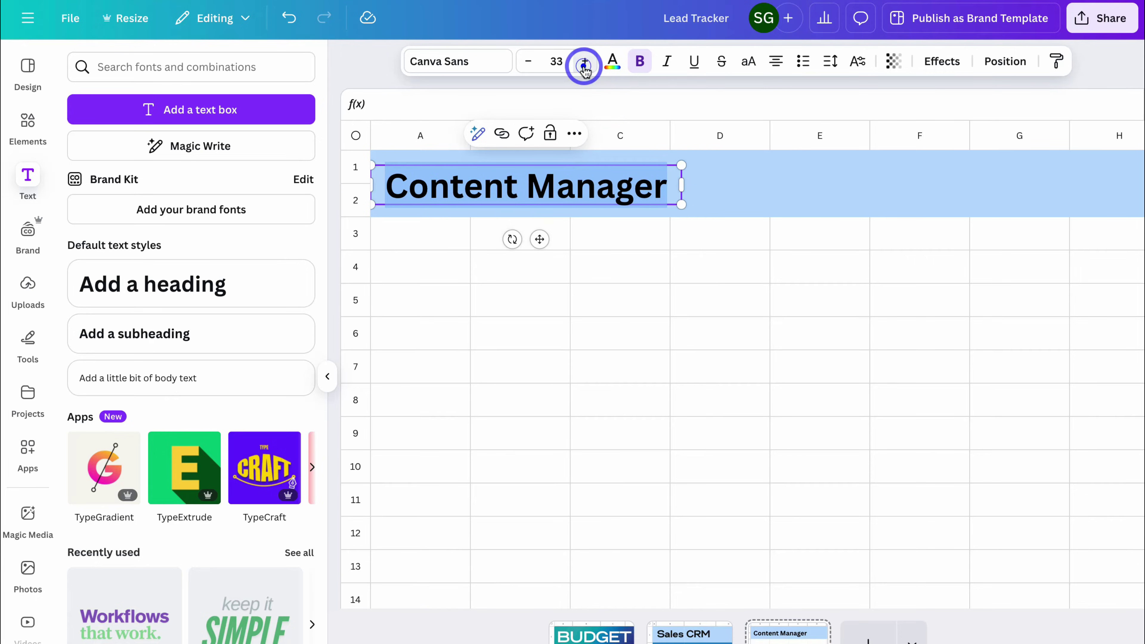
left_click(584, 61)
left_click(667, 61)
left_click(694, 61)
left_click(694, 61)
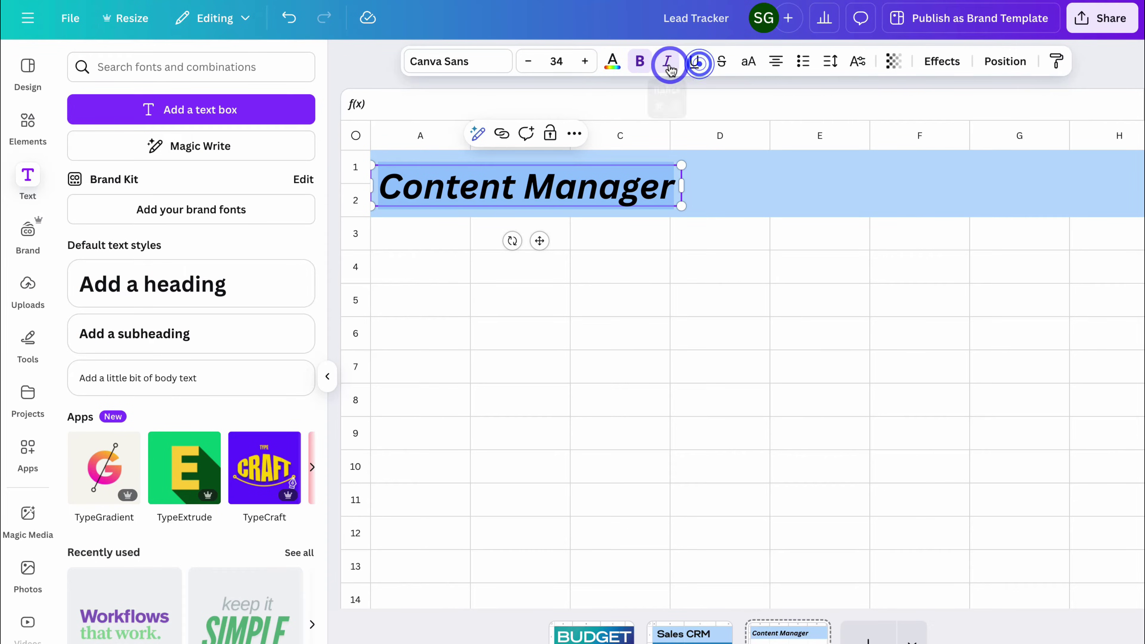
left_click(666, 60)
Raise the Content Manager heading to font size 35, and scale up its text box to span about columns A to D.
left_click(584, 61)
left_click(666, 171)
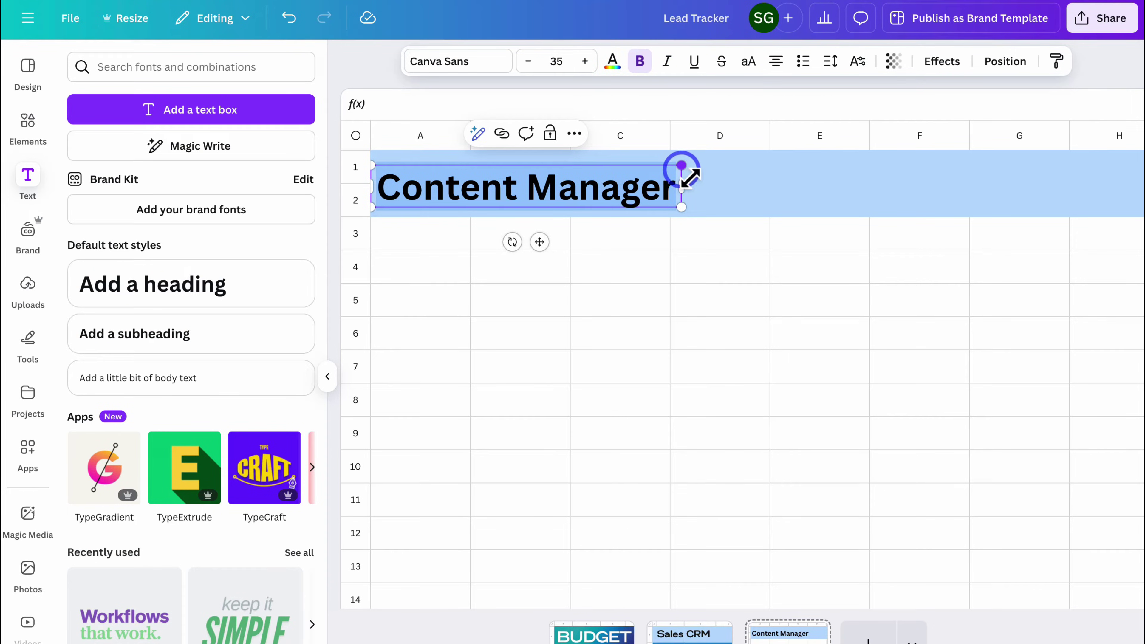
left_click_drag(690, 176, 771, 158)
left_click(838, 180)
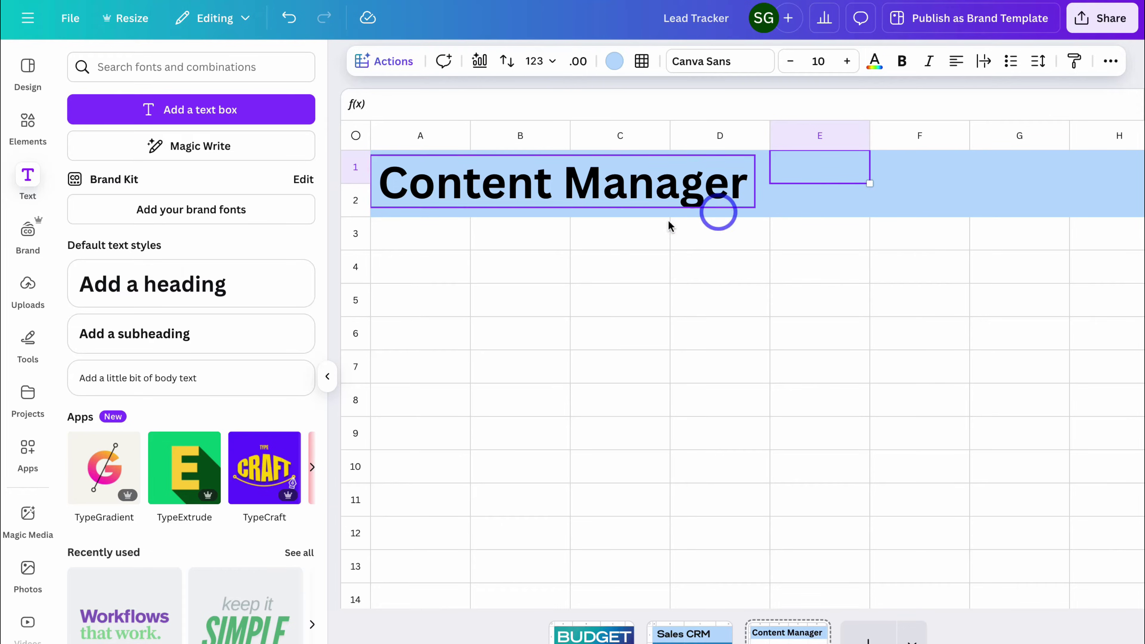
Fill cells A3:J3 with the medium blue document color and set their borders to the same blue.
left_click_drag(429, 238, 982, 239)
left_click(614, 62)
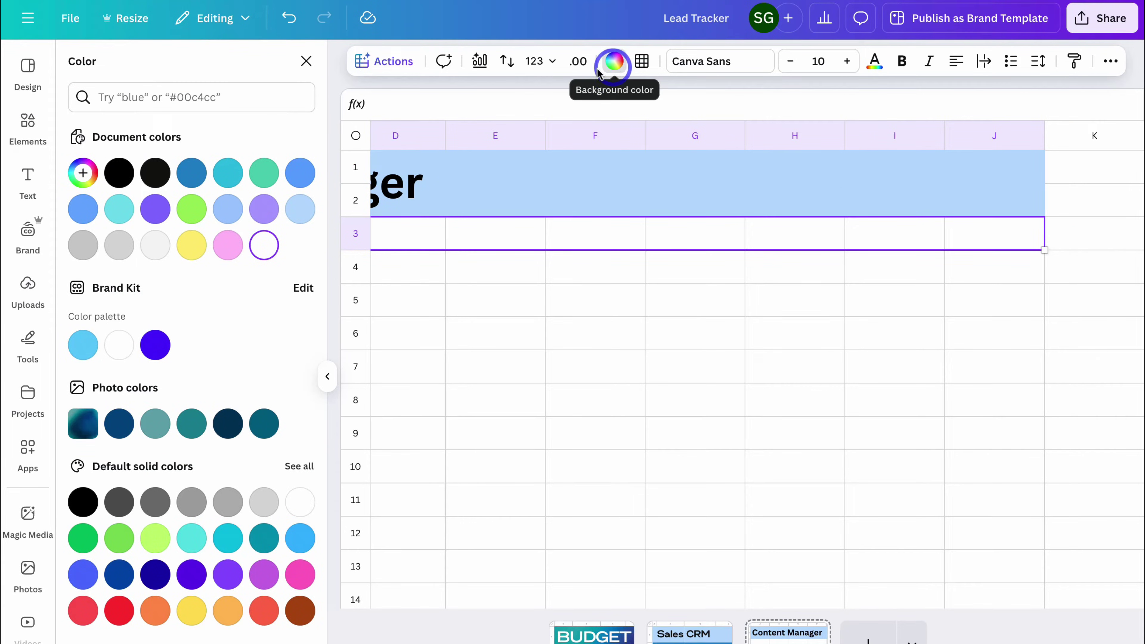
left_click(299, 172)
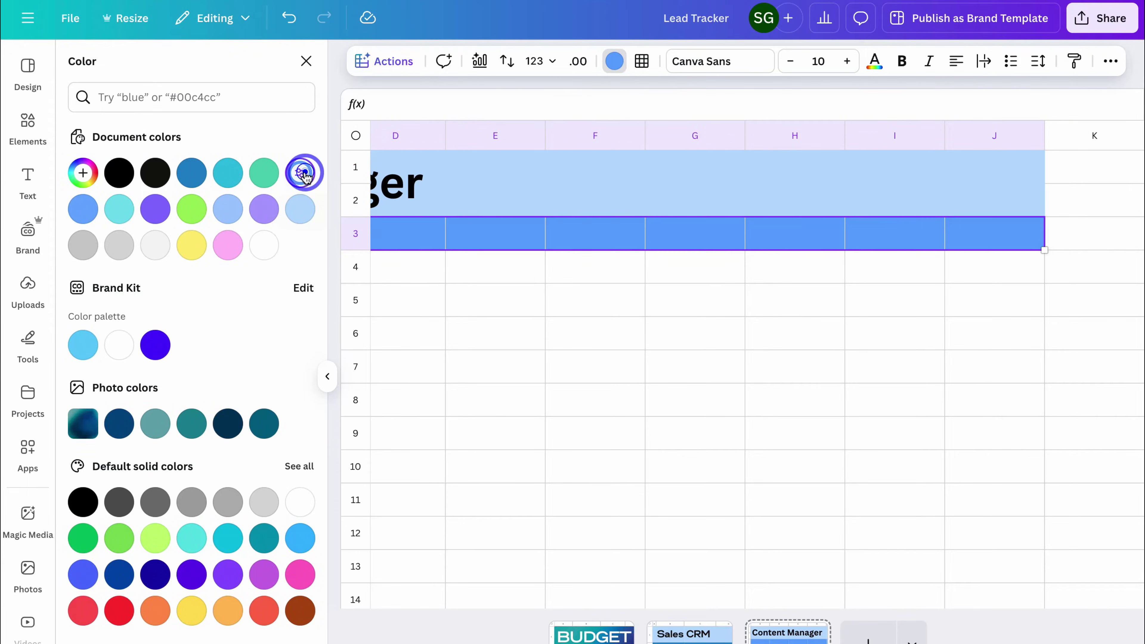
left_click(641, 63)
left_click(691, 107)
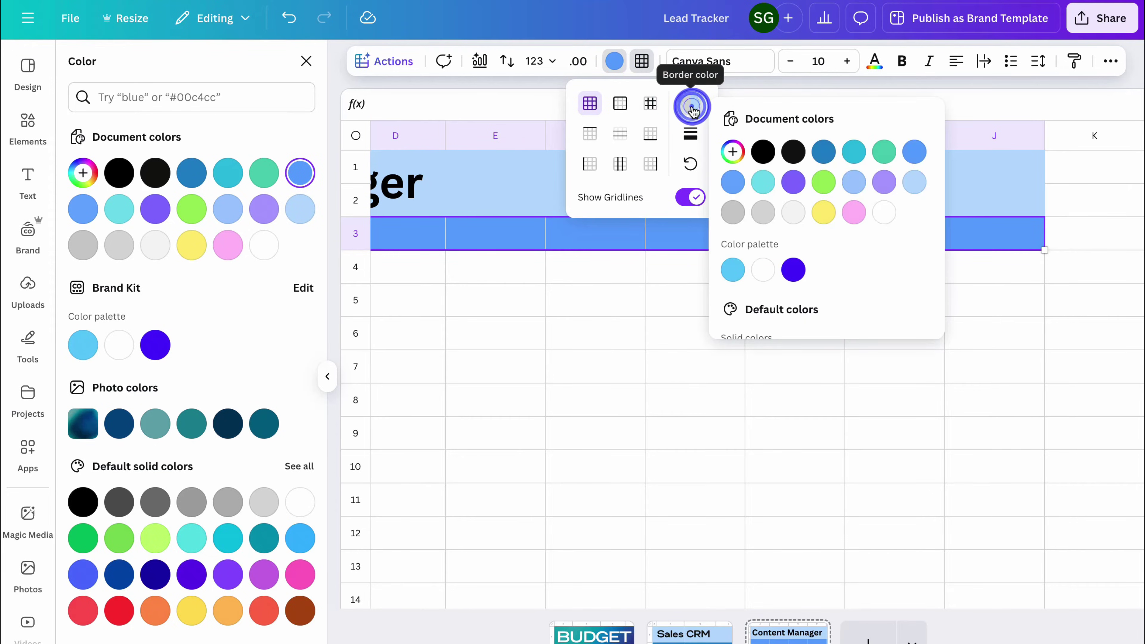
left_click(843, 127)
left_click(908, 150)
left_click(664, 284)
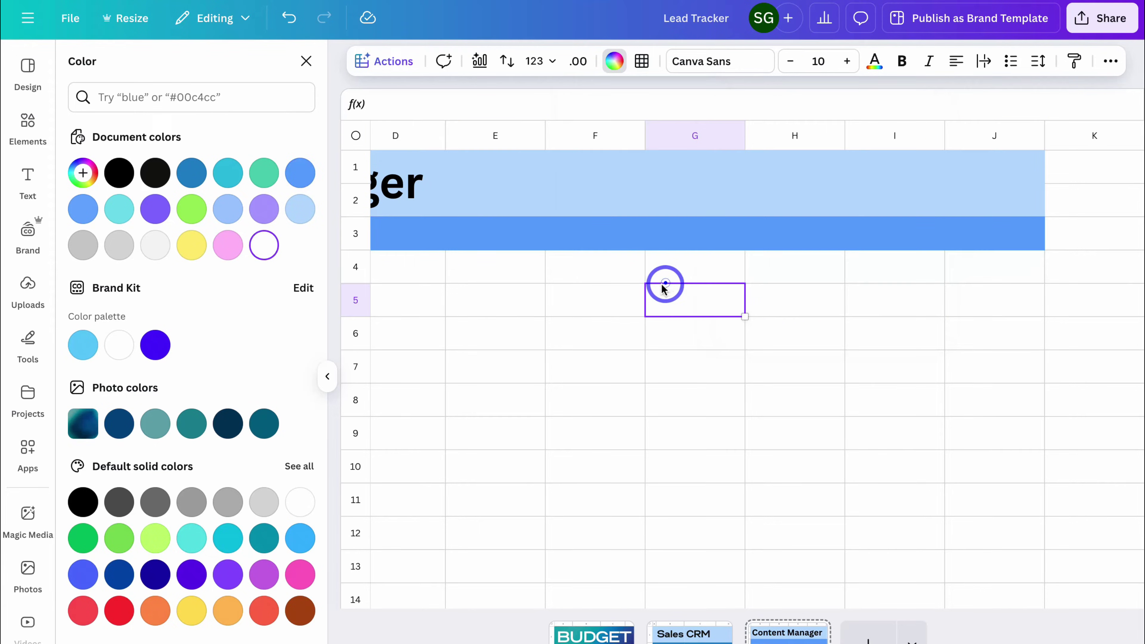
Widen column A by about a quarter and insert a new column directly after it.
scroll(608, 293, "left", 5)
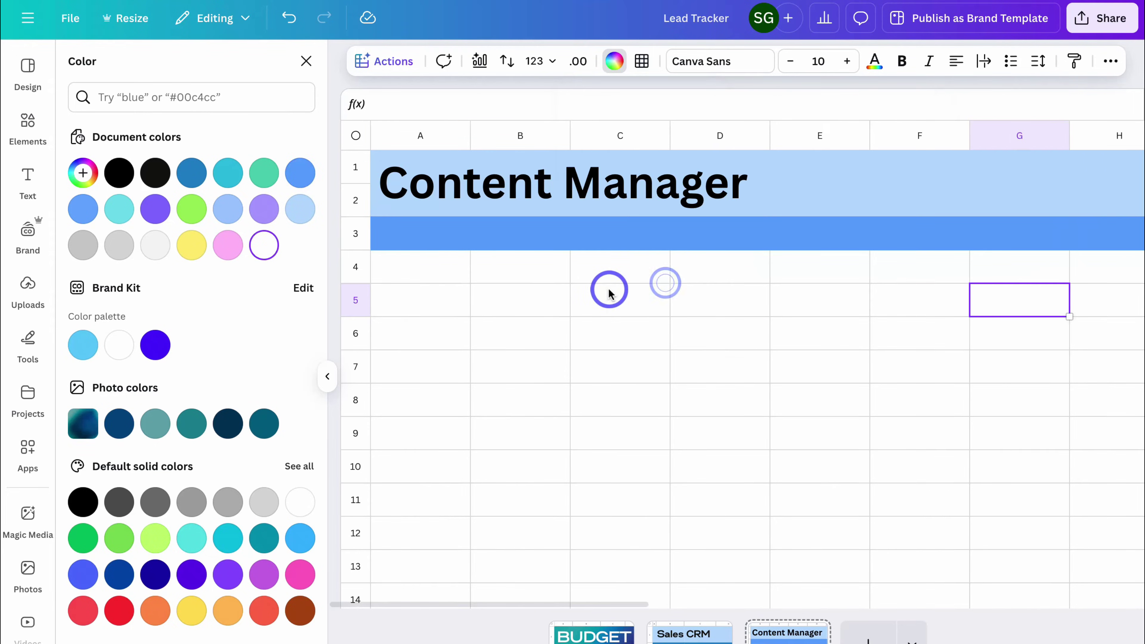
left_click(328, 376)
mouse_move(80, 255)
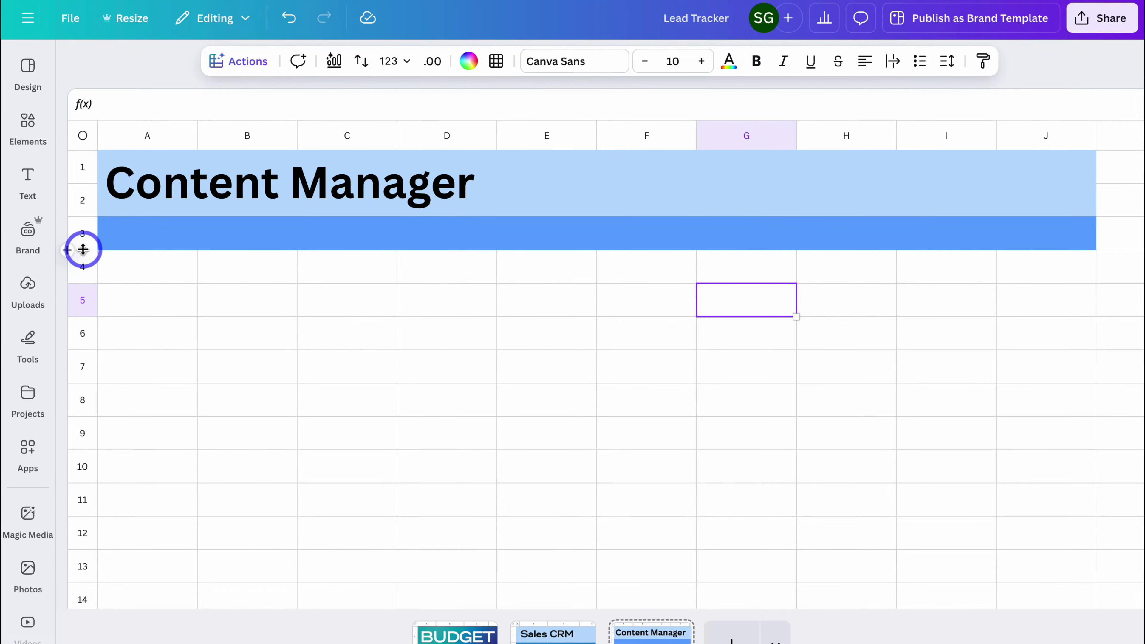
mouse_move(83, 249)
left_mouse_down()
mouse_move(84, 312)
mouse_move(84, 249)
left_mouse_up()
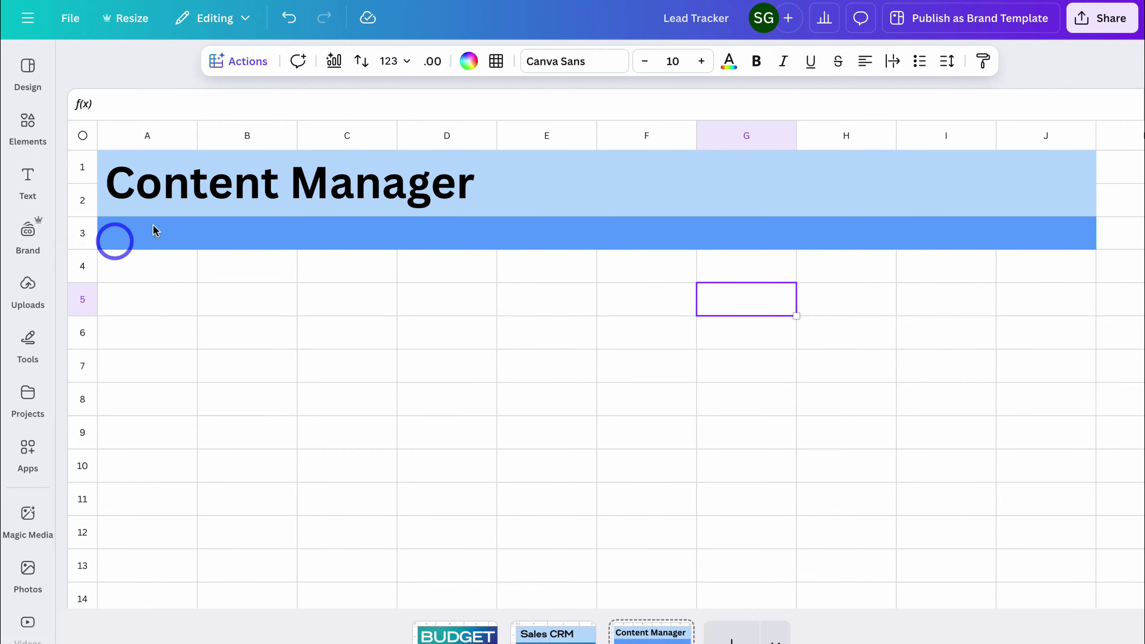
left_click_drag(194, 135, 221, 134)
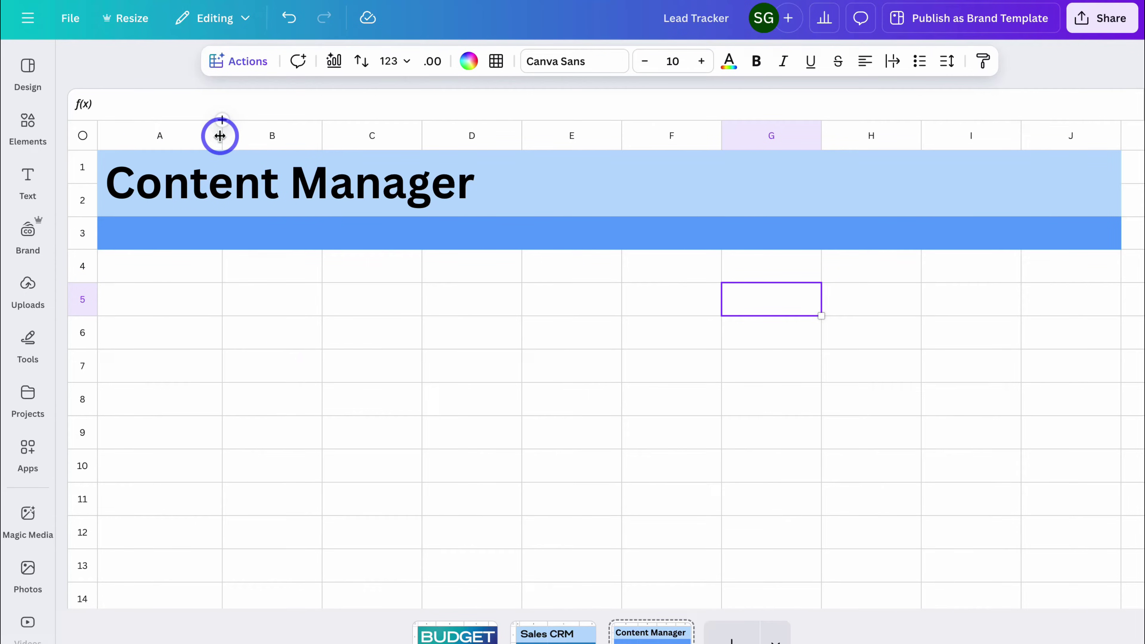
left_click(222, 121)
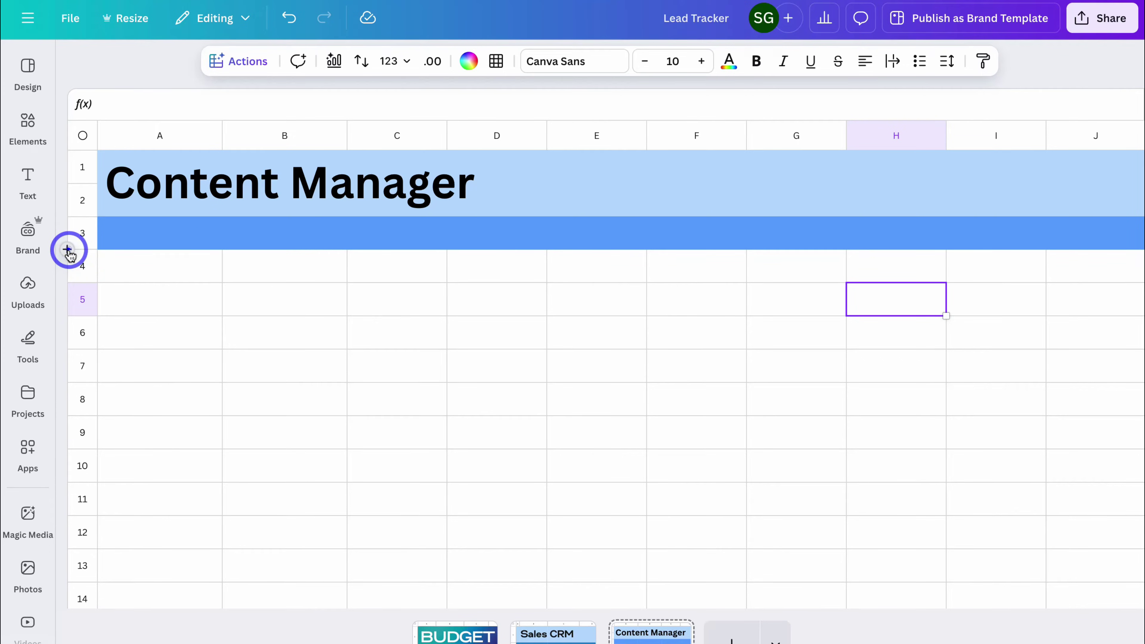
Try inserting a row below the blue header row 3, and undo the insertion.
left_click(67, 250)
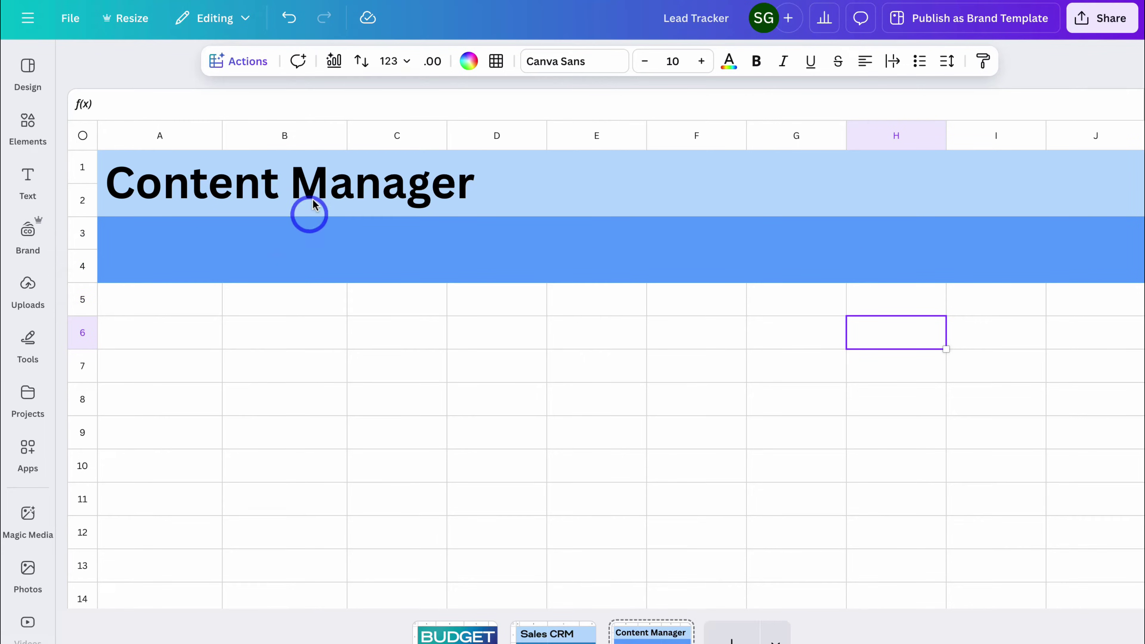
left_click(289, 20)
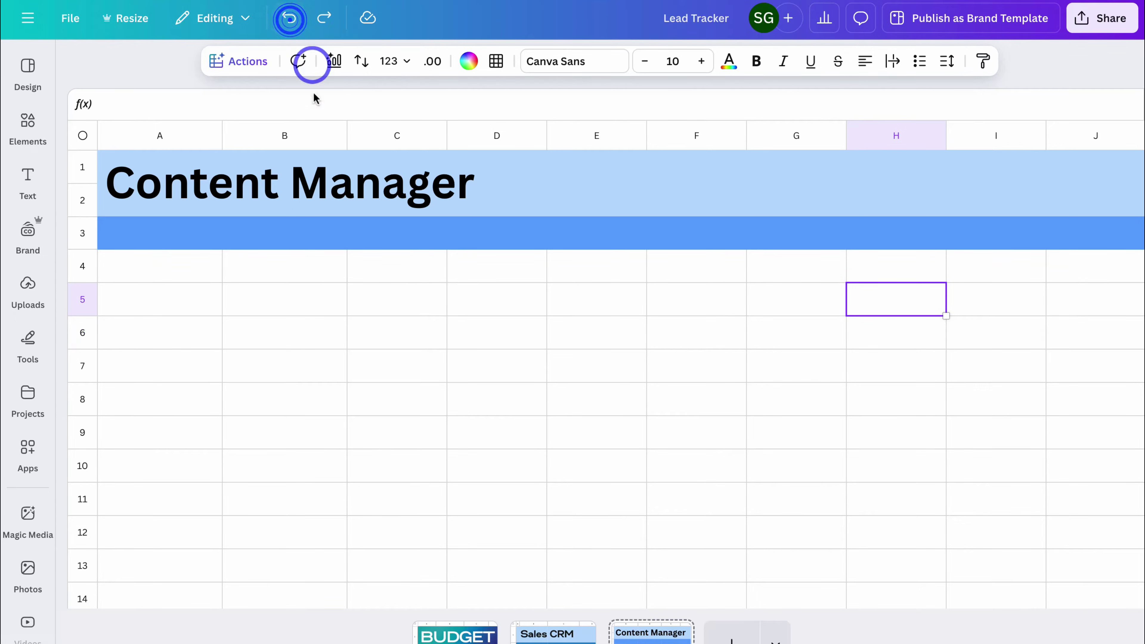
Enter the header text Content Description in cell A3 of the blue header row and make it bold.
left_click(134, 240)
type("Content Description")
left_click_drag(205, 236, 105, 233)
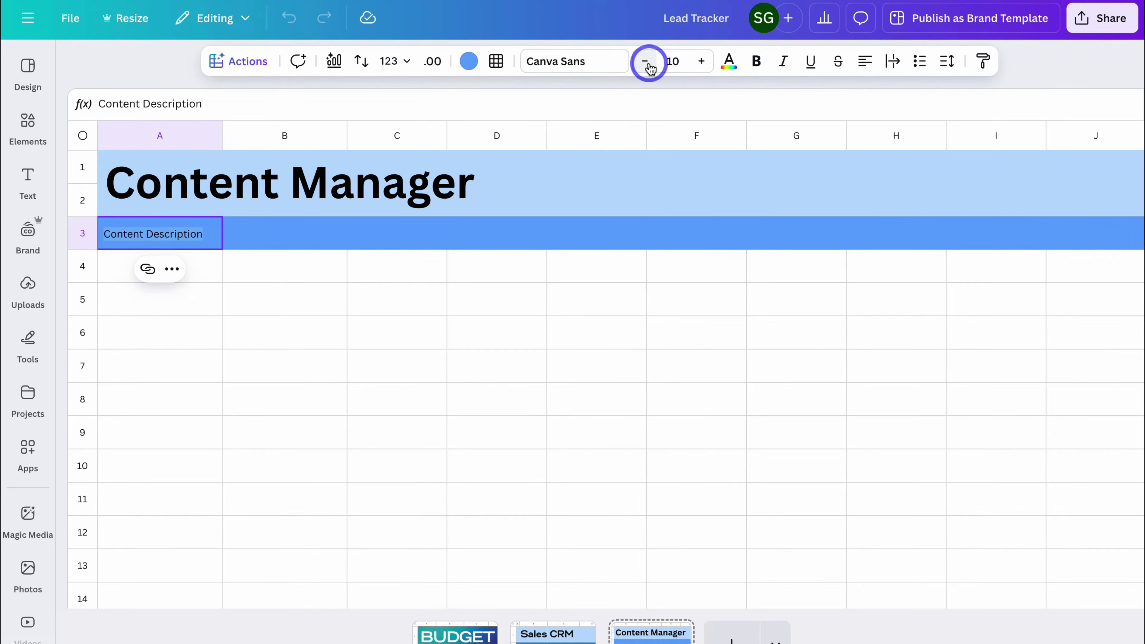
left_click(756, 64)
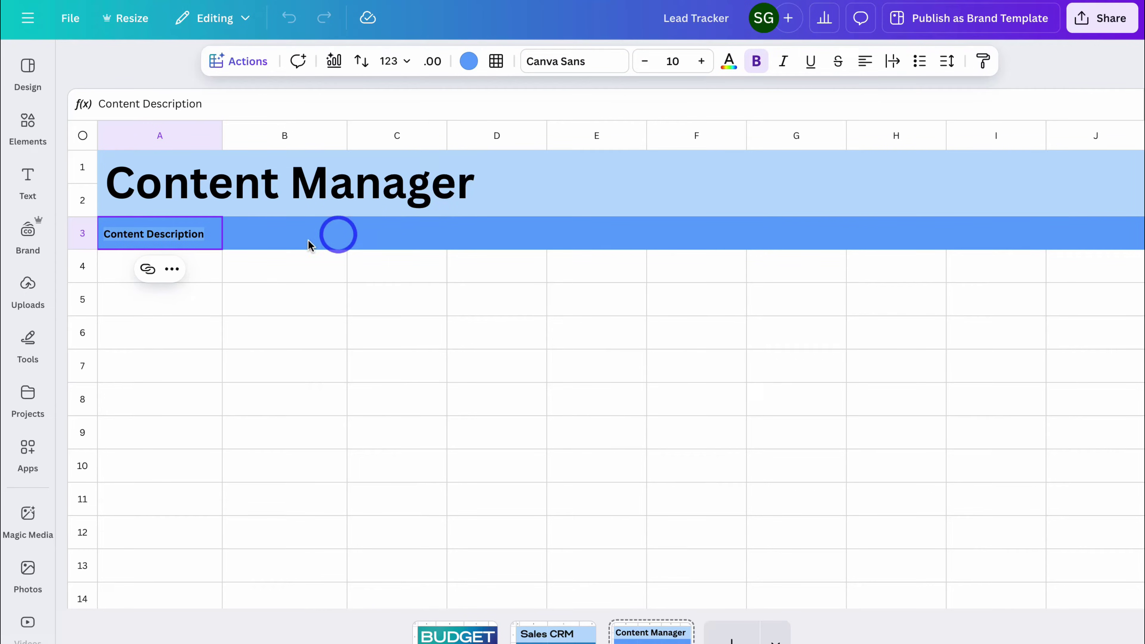
Fill the header row through J3 with Brand, Channel, Team, Designs, Status, Due Date, Publish Date, Cost and Results, and centre all the headings.
left_click(252, 254)
left_click(188, 235)
left_click_drag(222, 248, 944, 249)
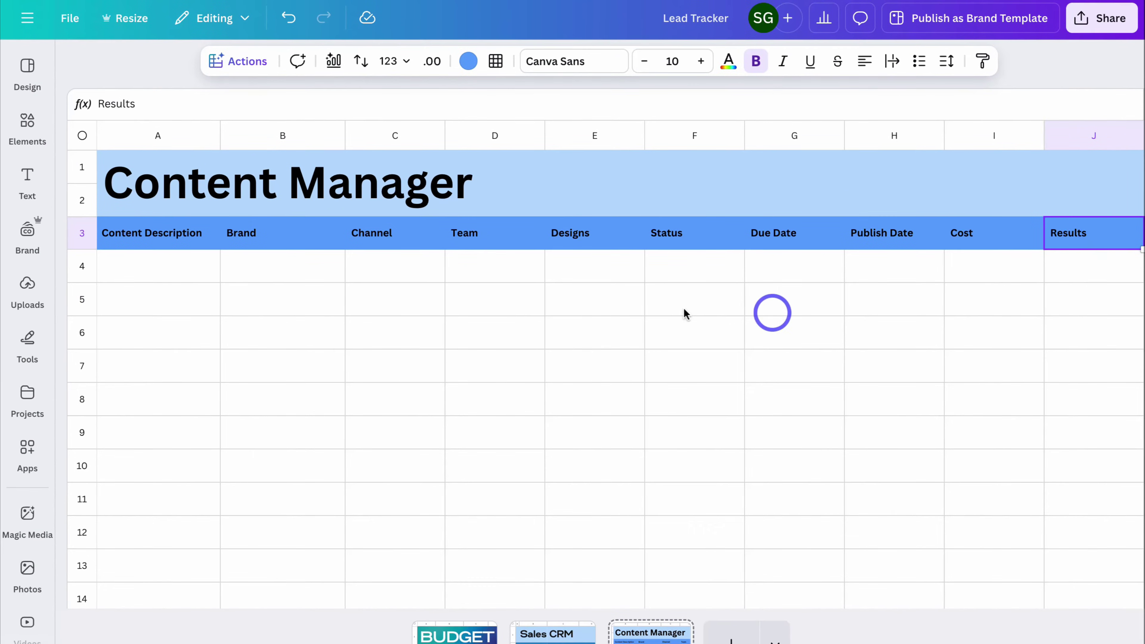
left_click_drag(184, 233, 1080, 234)
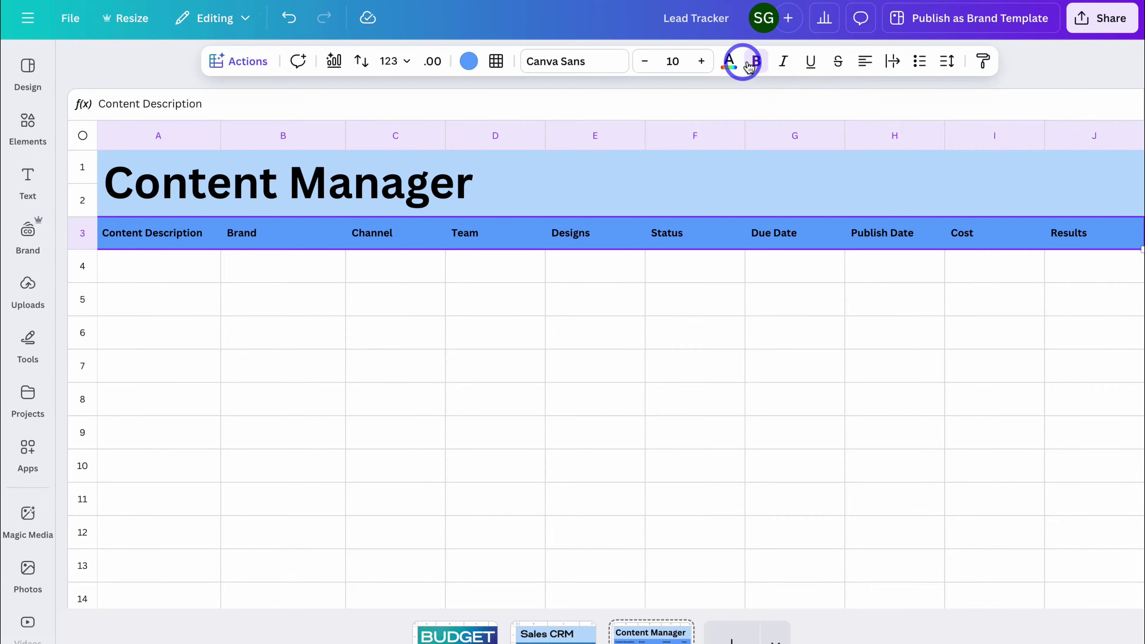
left_click(860, 64)
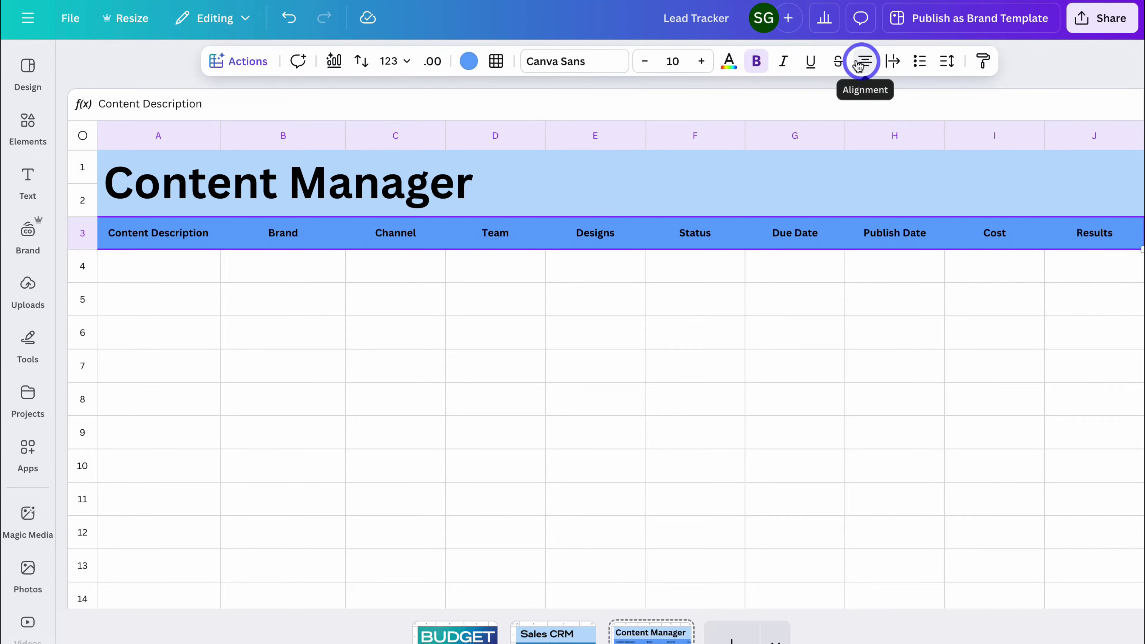
Insert a new custom dropdown in cell B4 under Brand instead of using a preset one.
left_click(297, 273)
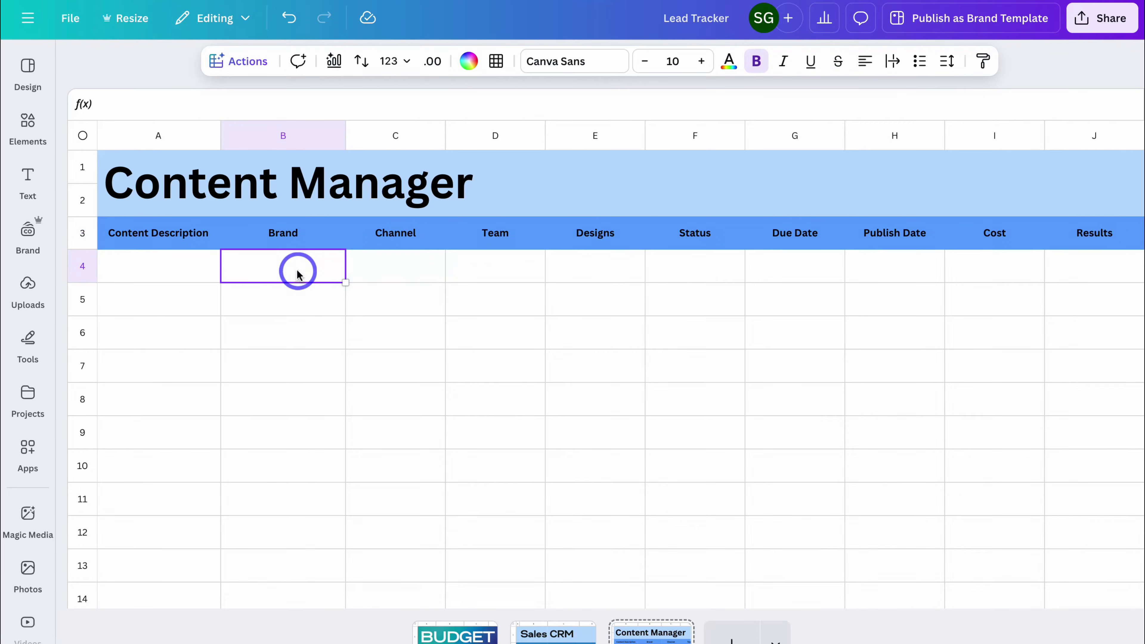
left_click(240, 68)
scroll(294, 156, "down", 3)
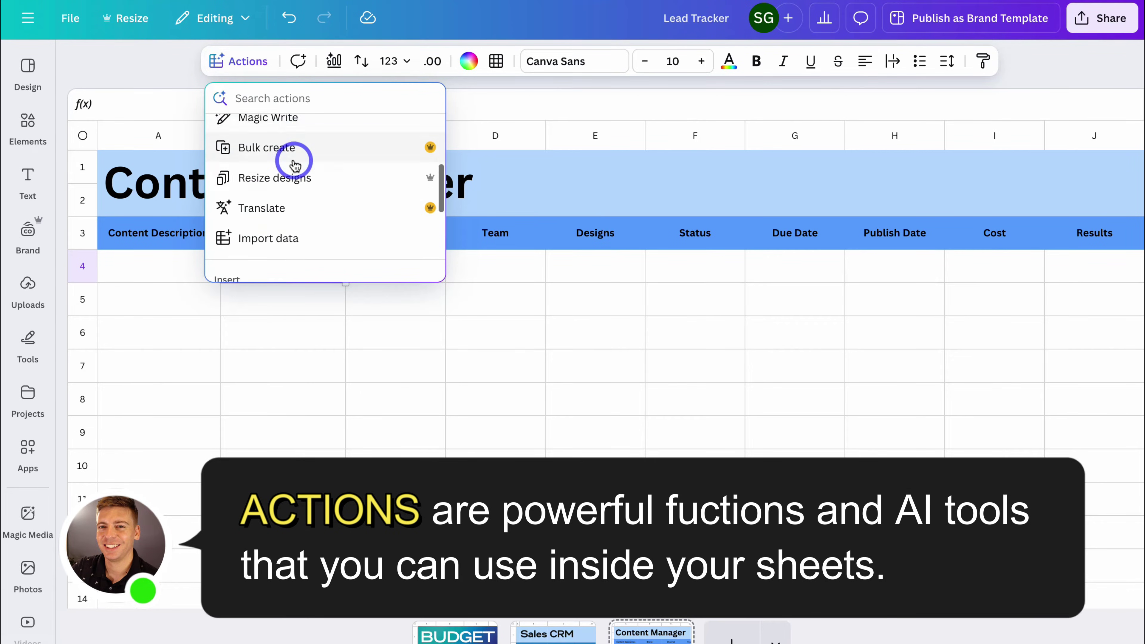
scroll(294, 164, "down", 4)
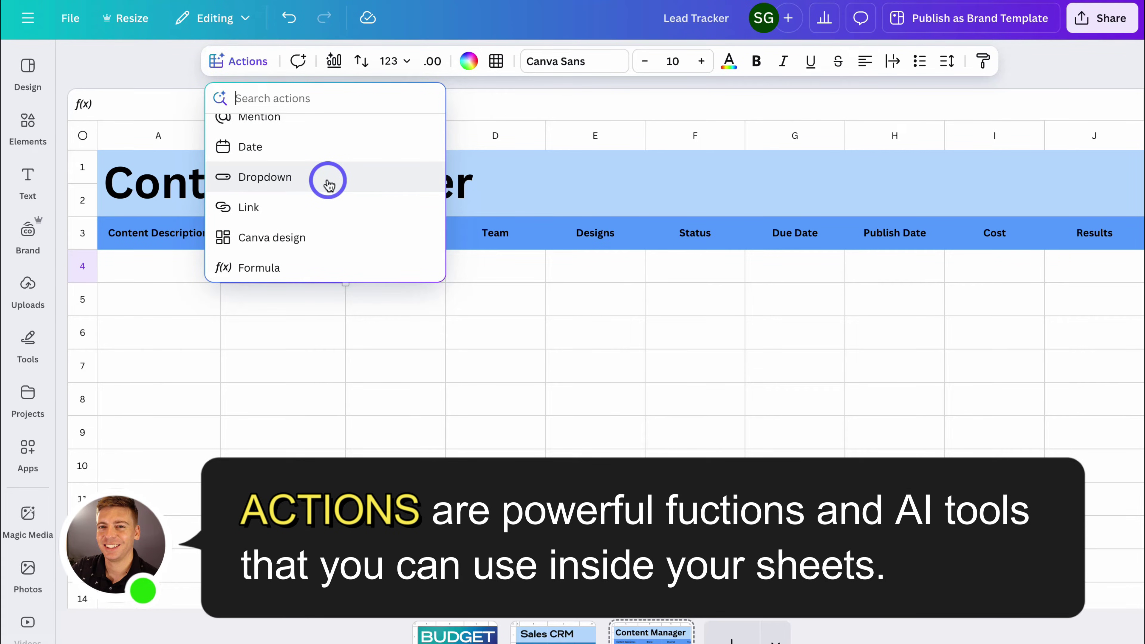
scroll(329, 185, "up", 4)
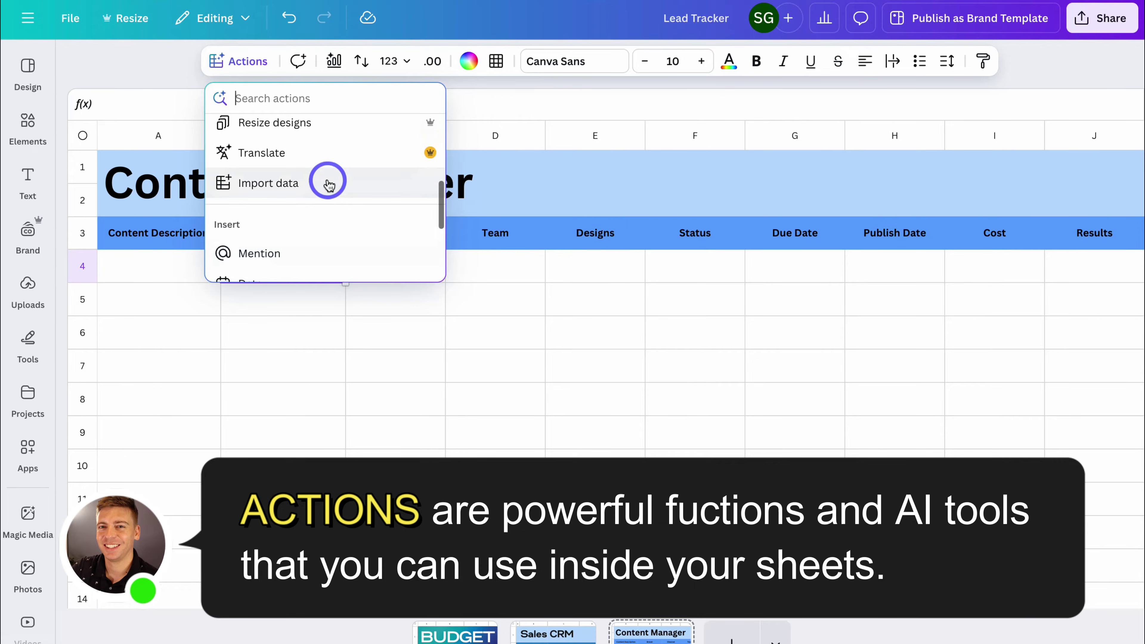
scroll(328, 185, "up", 2)
scroll(328, 185, "down", 5)
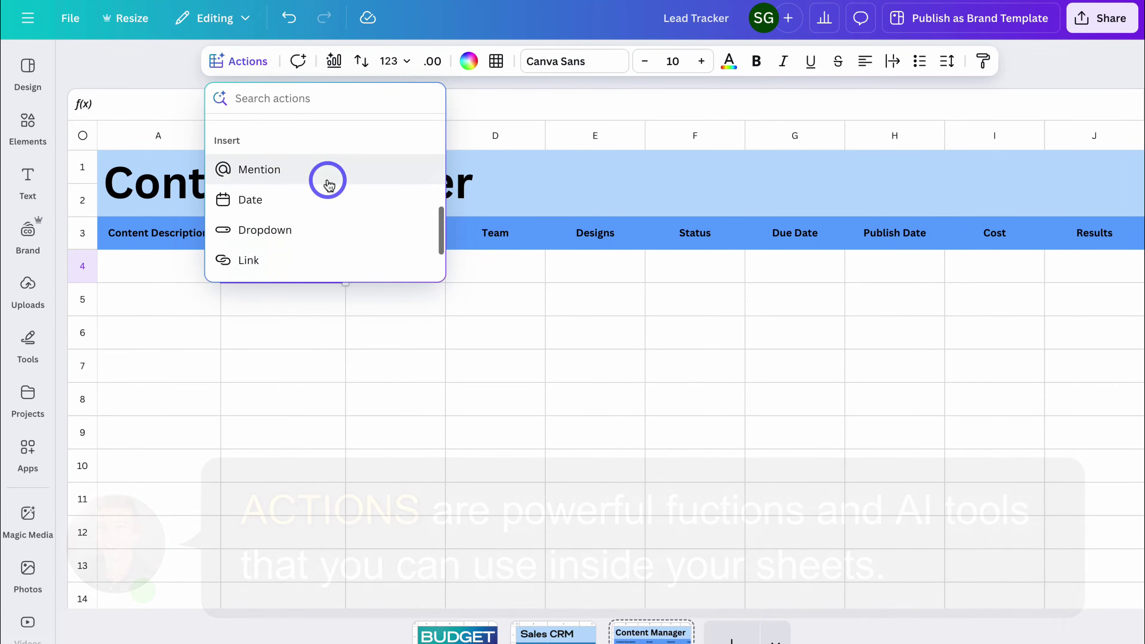
scroll(328, 185, "down", 1)
left_click(328, 185)
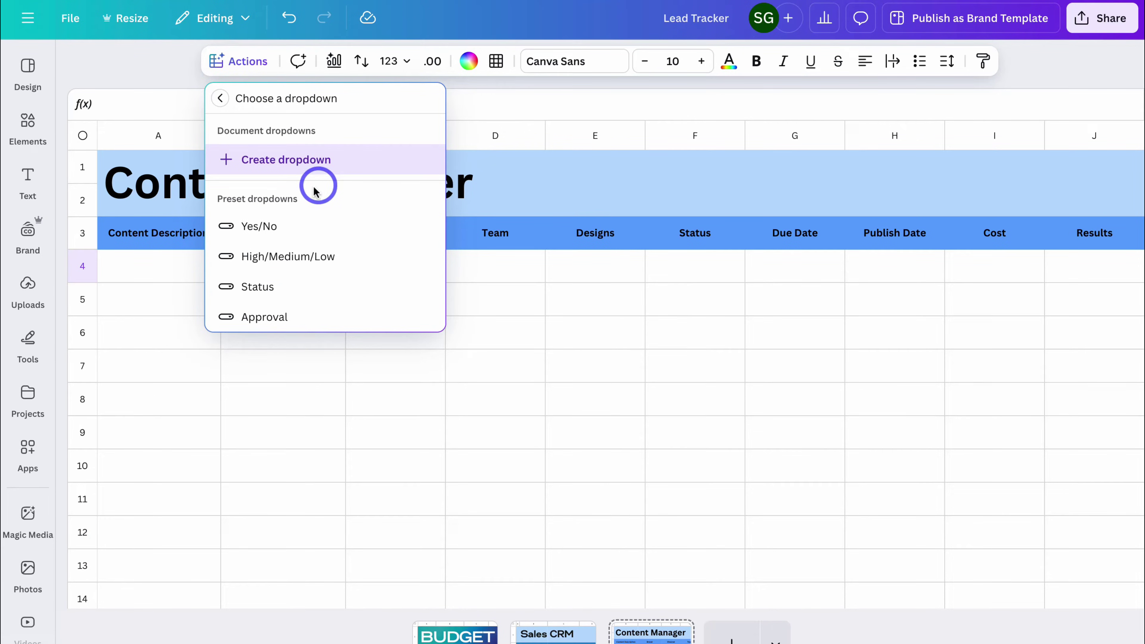
mouse_move(326, 317)
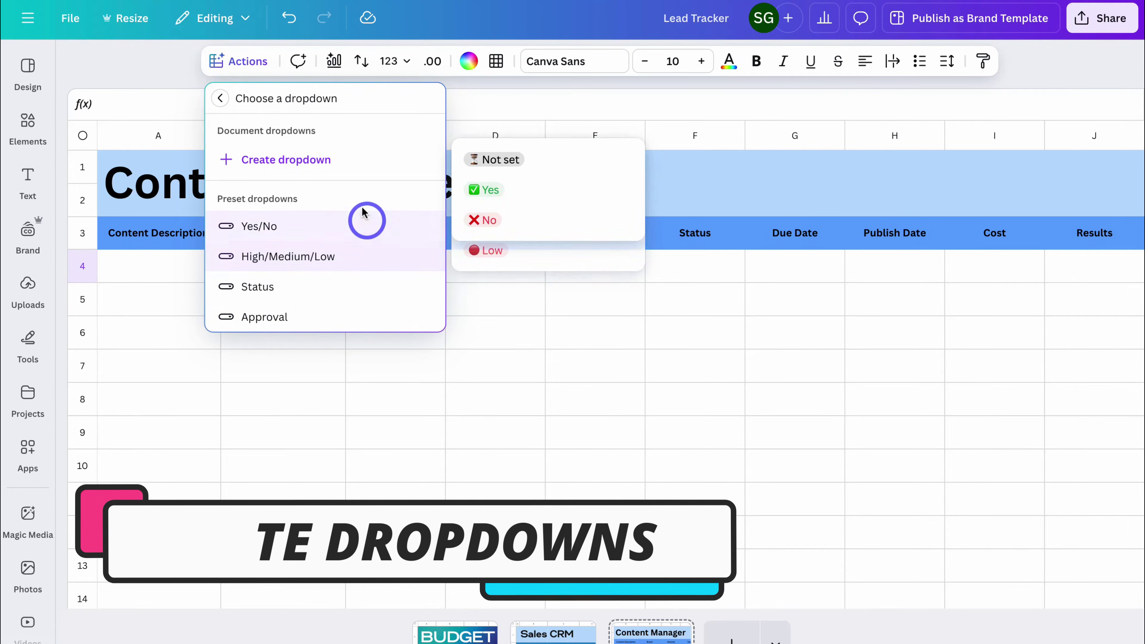
left_click(251, 161)
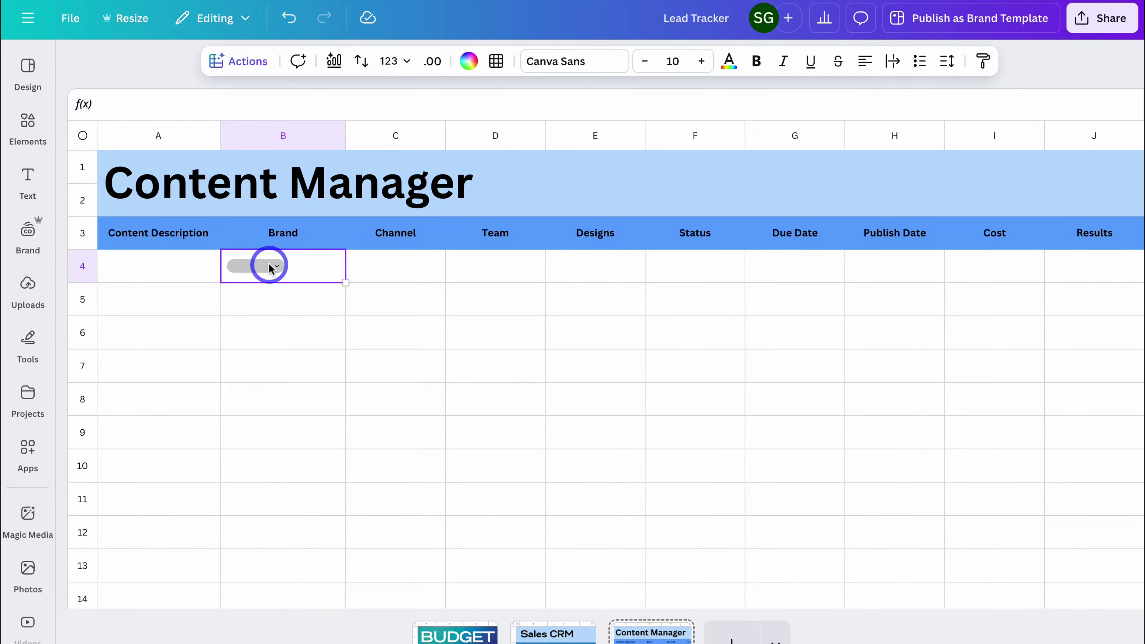
Rename the first option of the B4 dropdown to Sheetify CRM and give it the orange default colour.
left_click(269, 265)
left_click(387, 310)
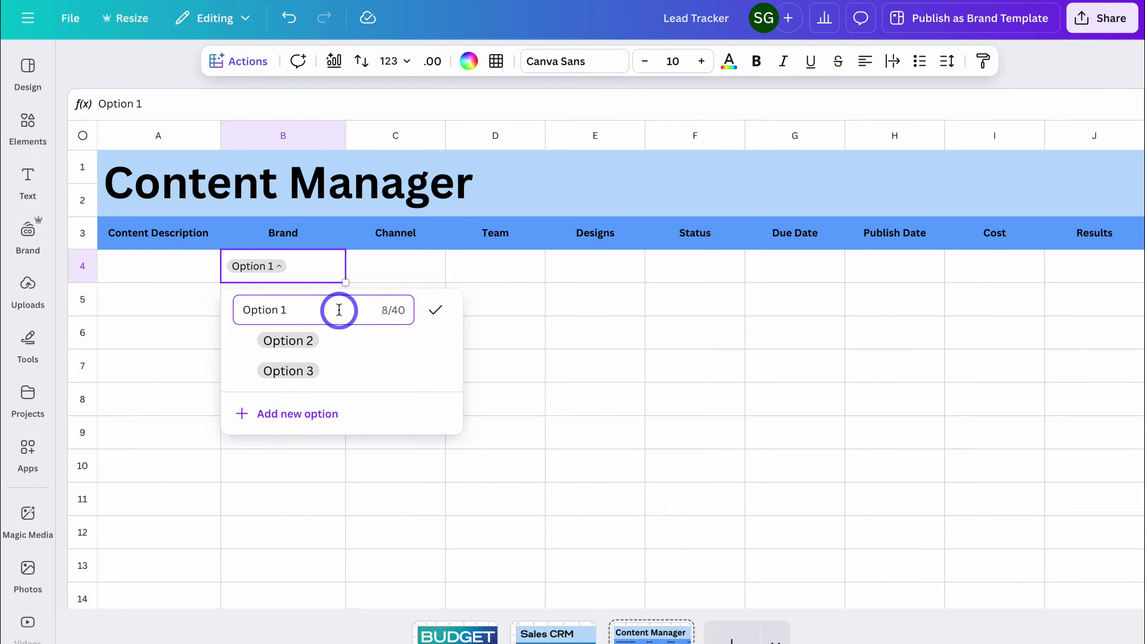
key("ctrl+a")
type("Sheetify CRM")
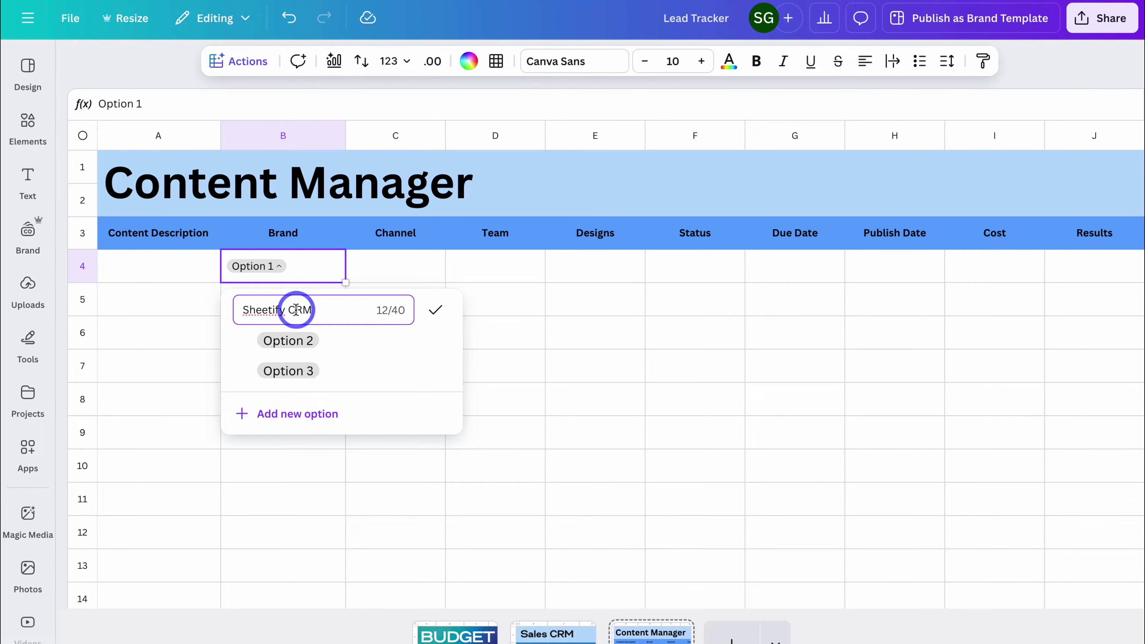
left_click(434, 310)
left_click(415, 310)
scroll(446, 349, "down", 1)
scroll(446, 349, "down", 2)
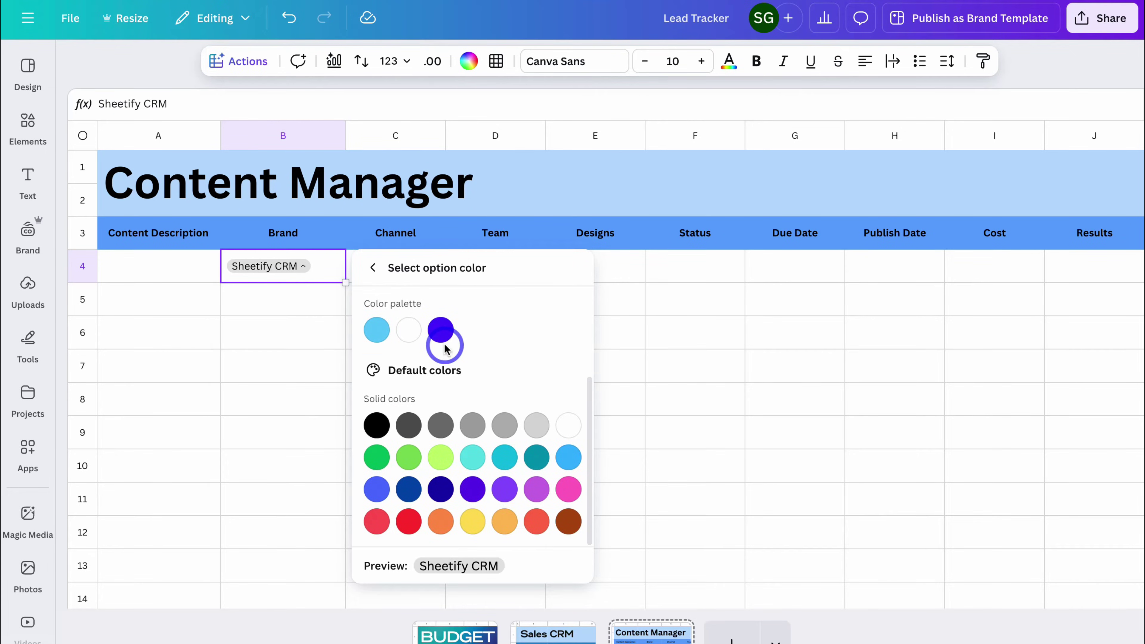
left_click(449, 524)
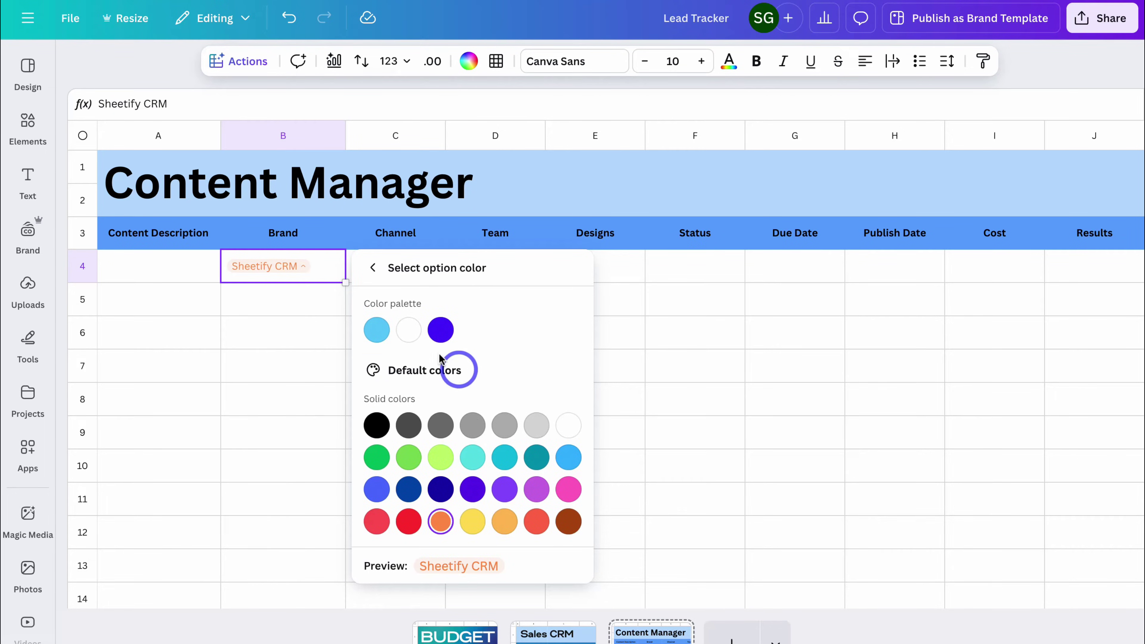
left_click(370, 271)
Set the other Brand options to Syna Design in purple and Syndeo Media in green, and copy the dropdown down column B to row 14.
mouse_move(298, 346)
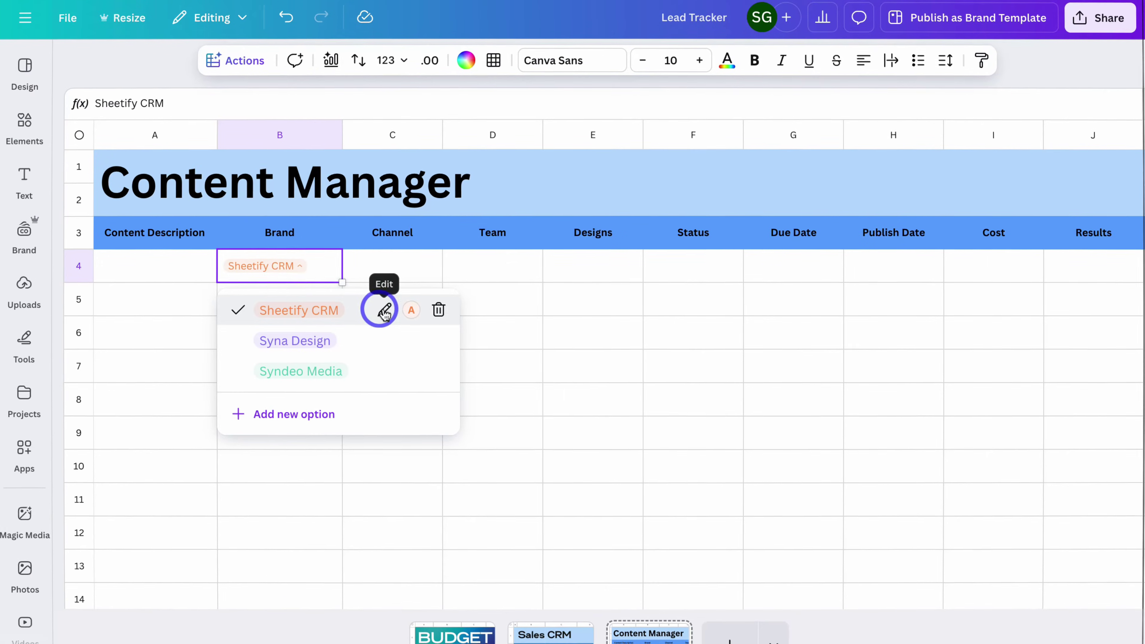
mouse_move(383, 371)
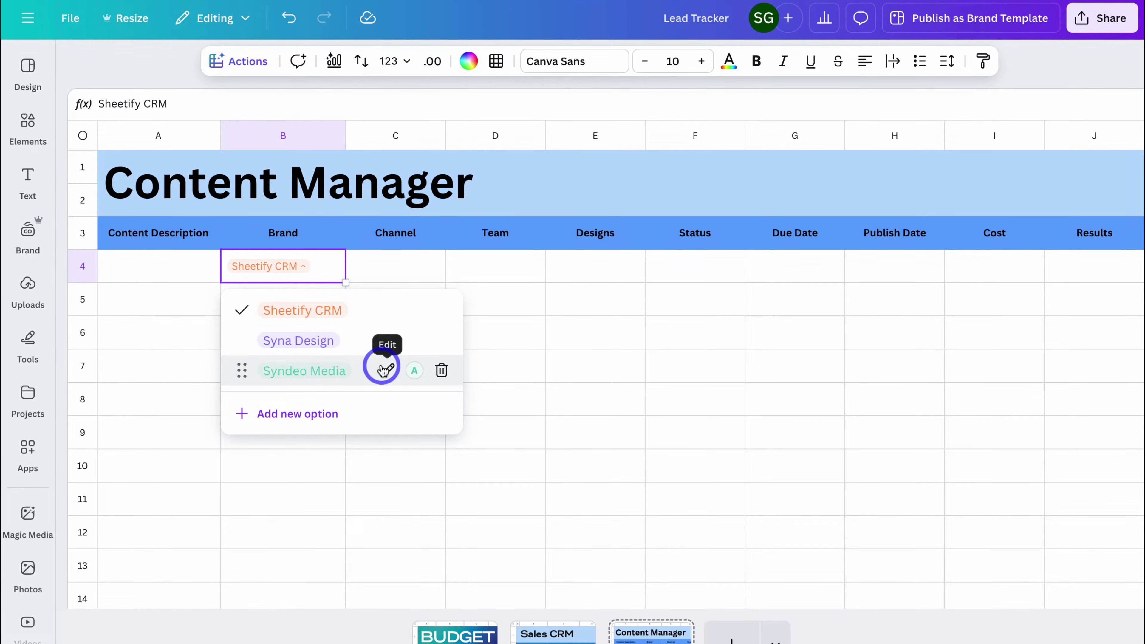
left_click(179, 396)
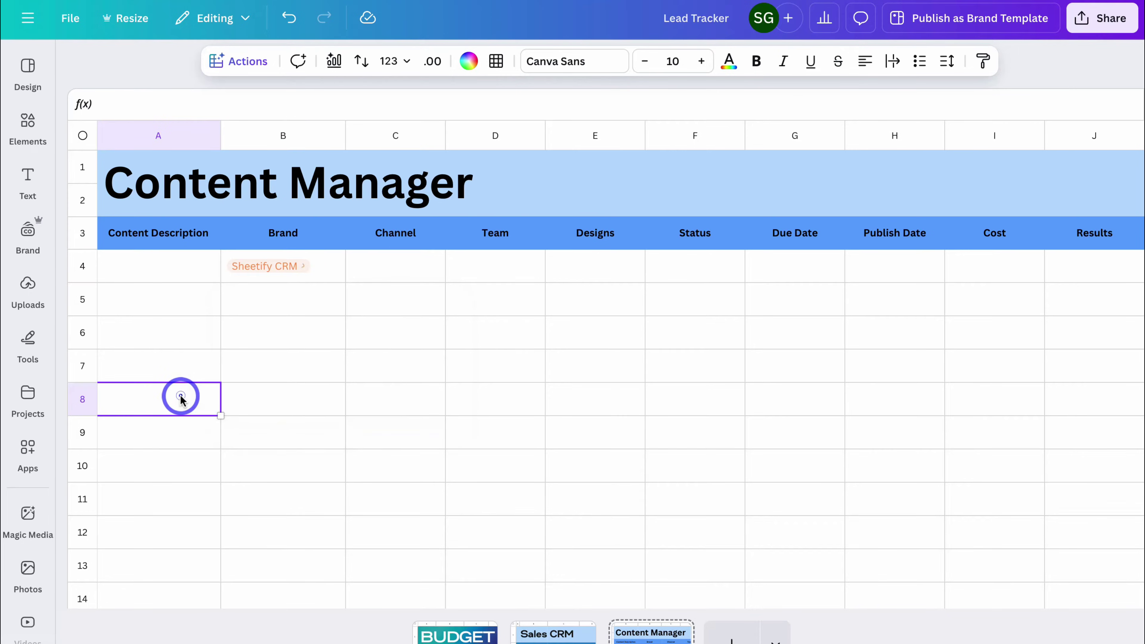
left_click(328, 272)
left_click_drag(344, 287, 317, 604)
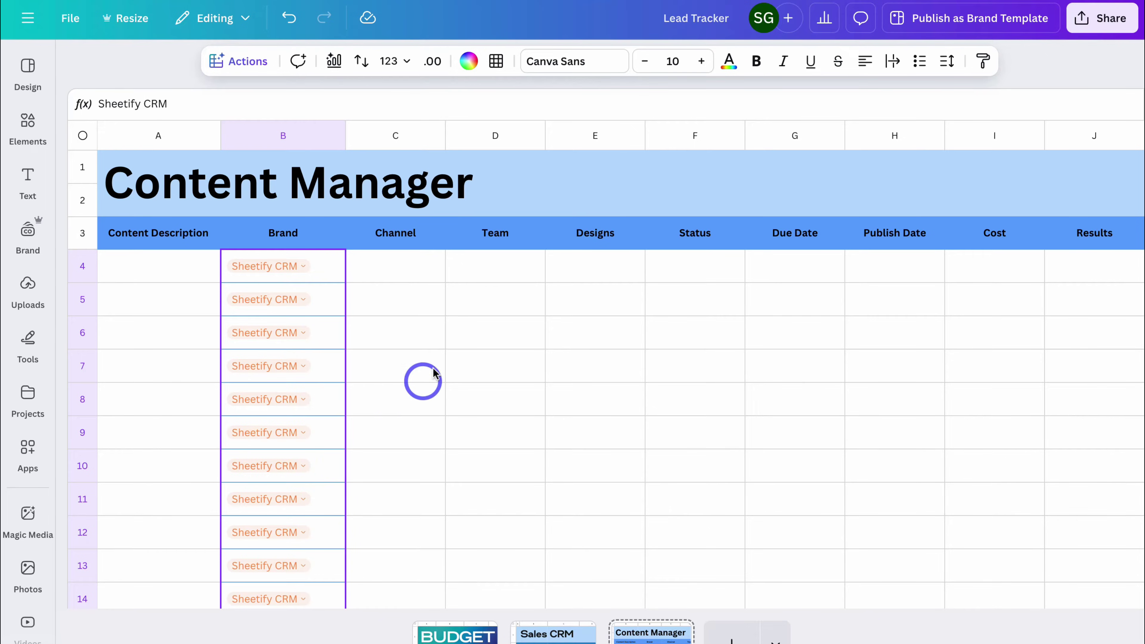
Create a Channel dropdown in C4 with options Instagram, LinkedIn, YouTube and Facebook, and fill column C with it down to row 14.
left_click(398, 270)
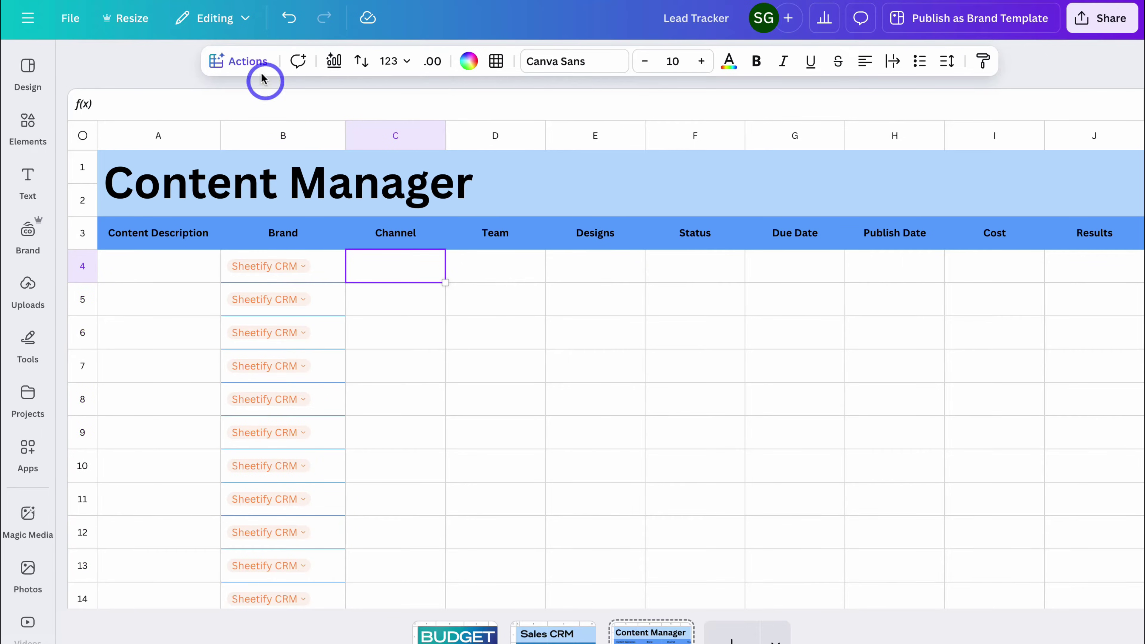
left_click(249, 60)
scroll(289, 185, "down", 10)
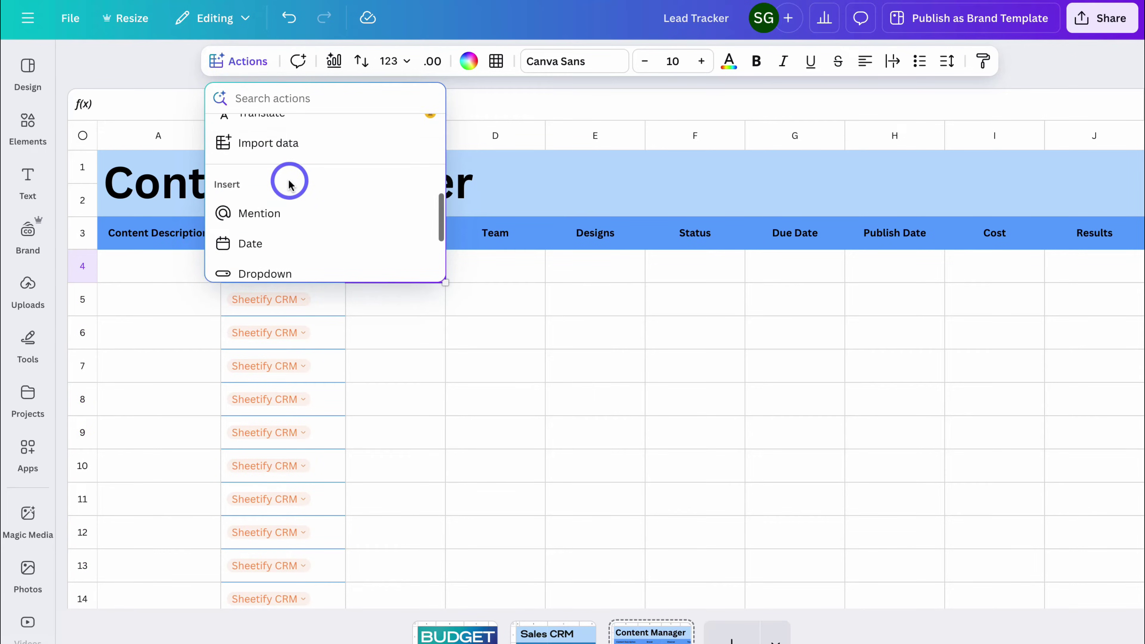
left_click(289, 182)
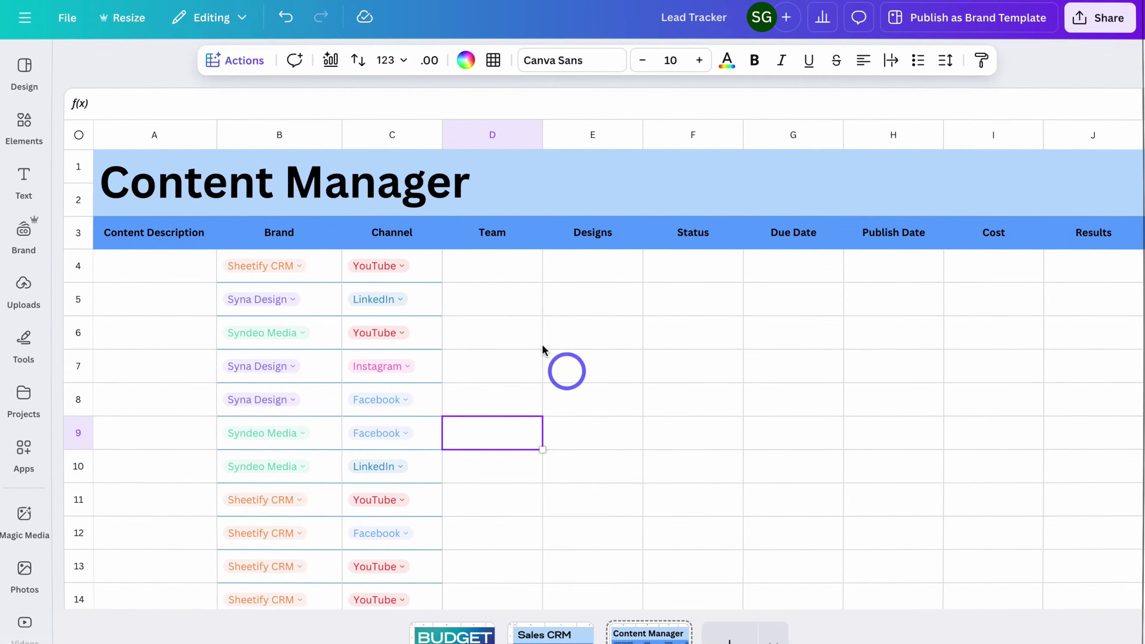
left_click(404, 276)
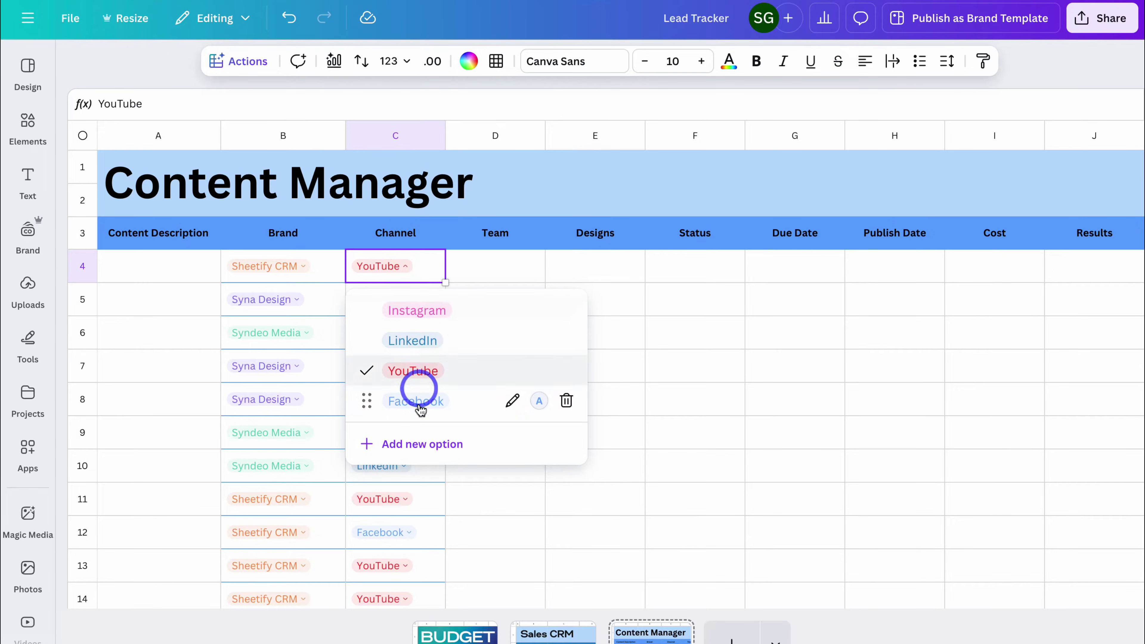
left_click(684, 401)
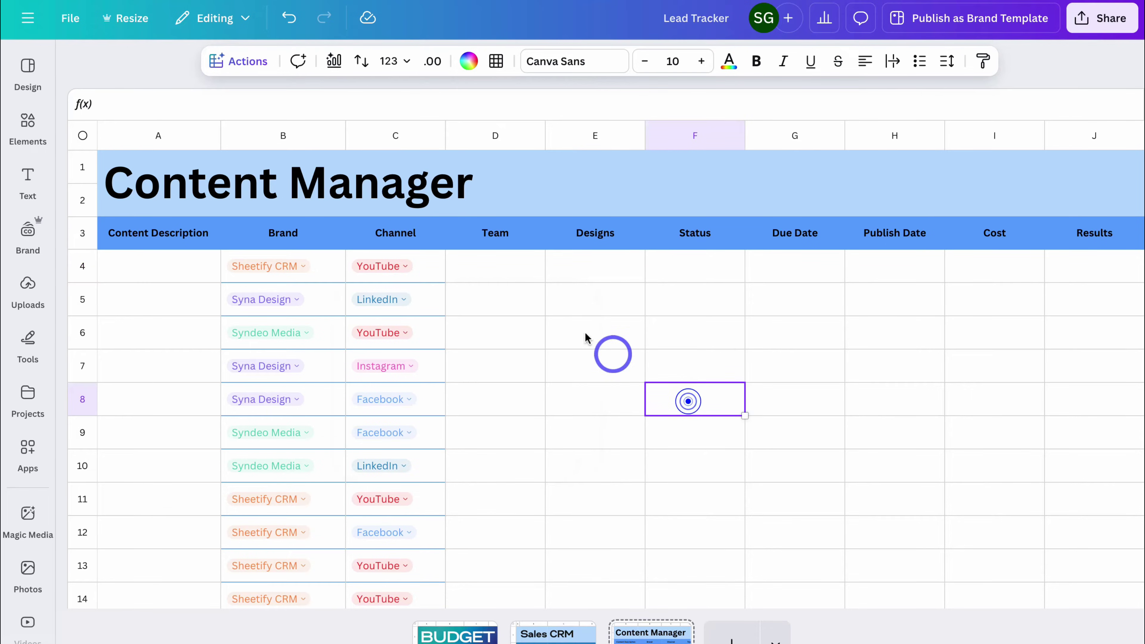
Insert a mention of the first listed team member in cell D4 under Team.
left_click(497, 270)
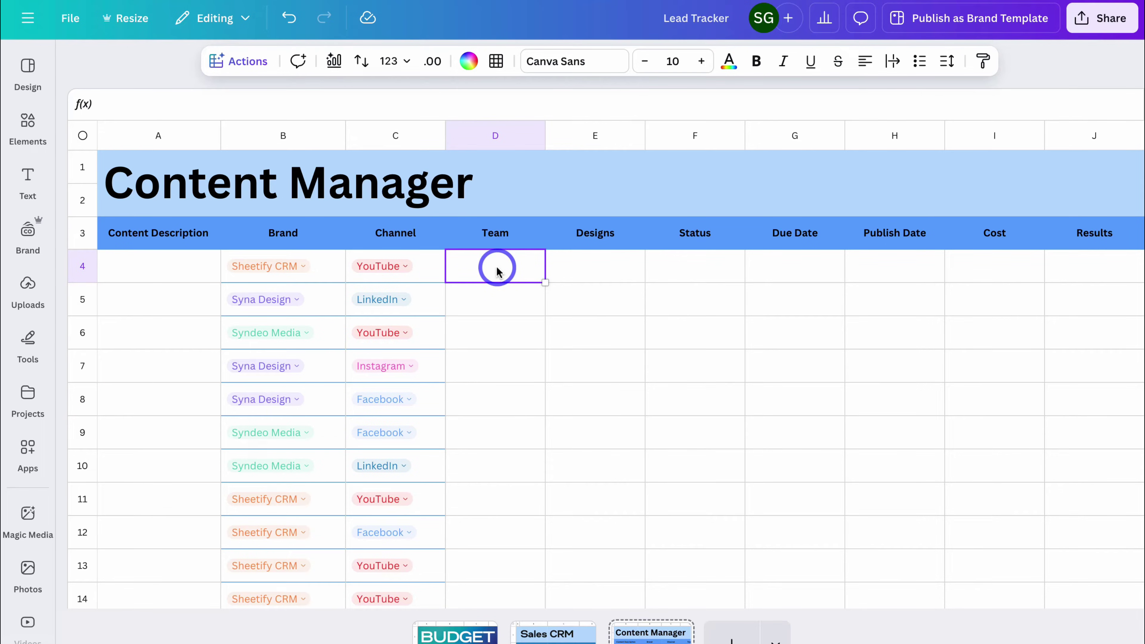
left_click(247, 67)
scroll(271, 176, "down", 5)
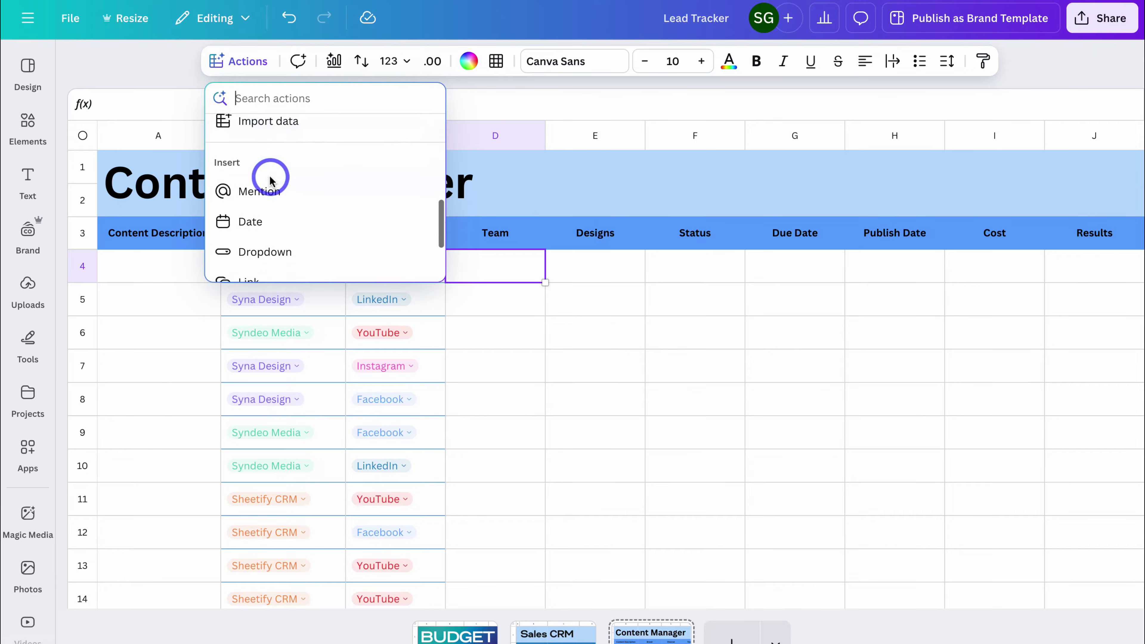
left_click(291, 192)
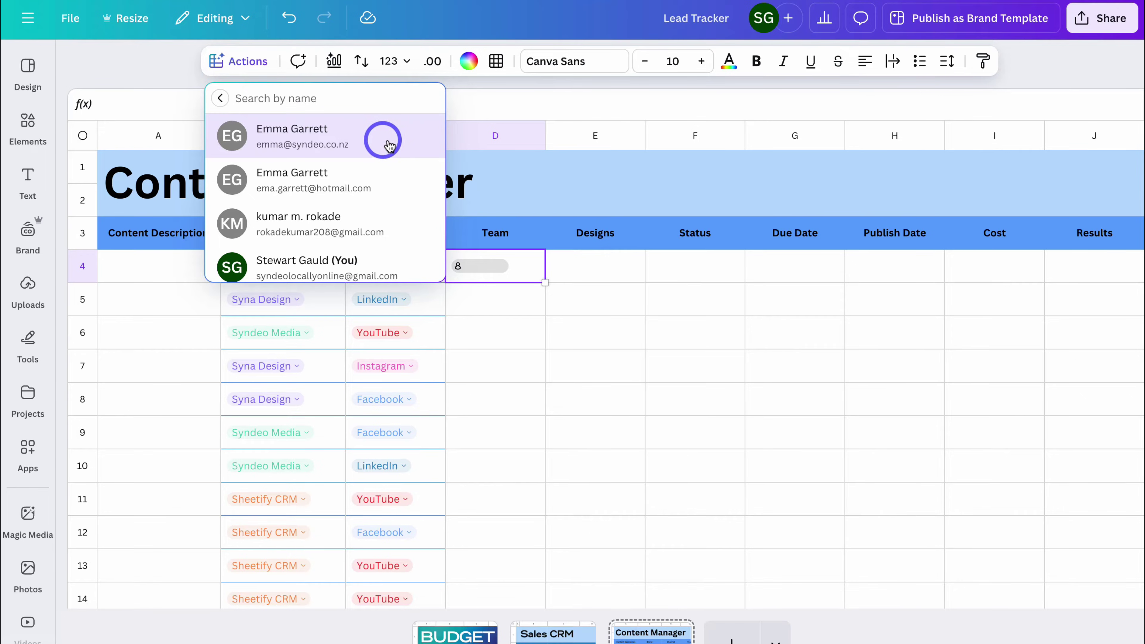
left_click(390, 146)
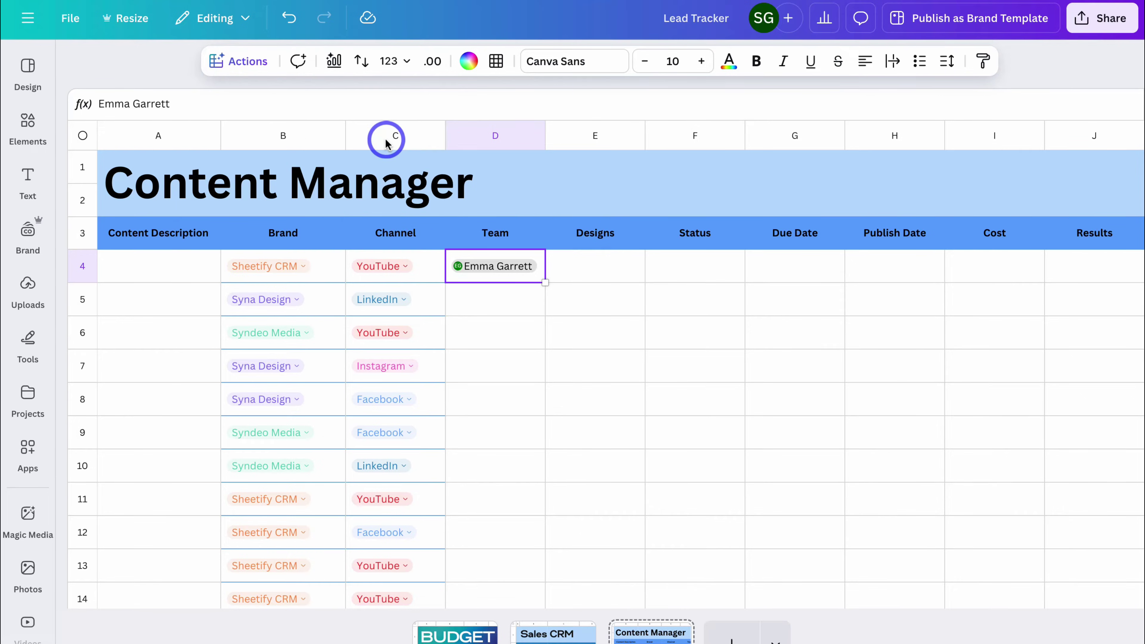
Enter content descriptions in A4:A6, starting "How to manage your" and "Do this now... Attract", with "Marketing at it's finest!" in A6.
left_click(144, 268)
key("ctrl+v")
left_click(161, 303)
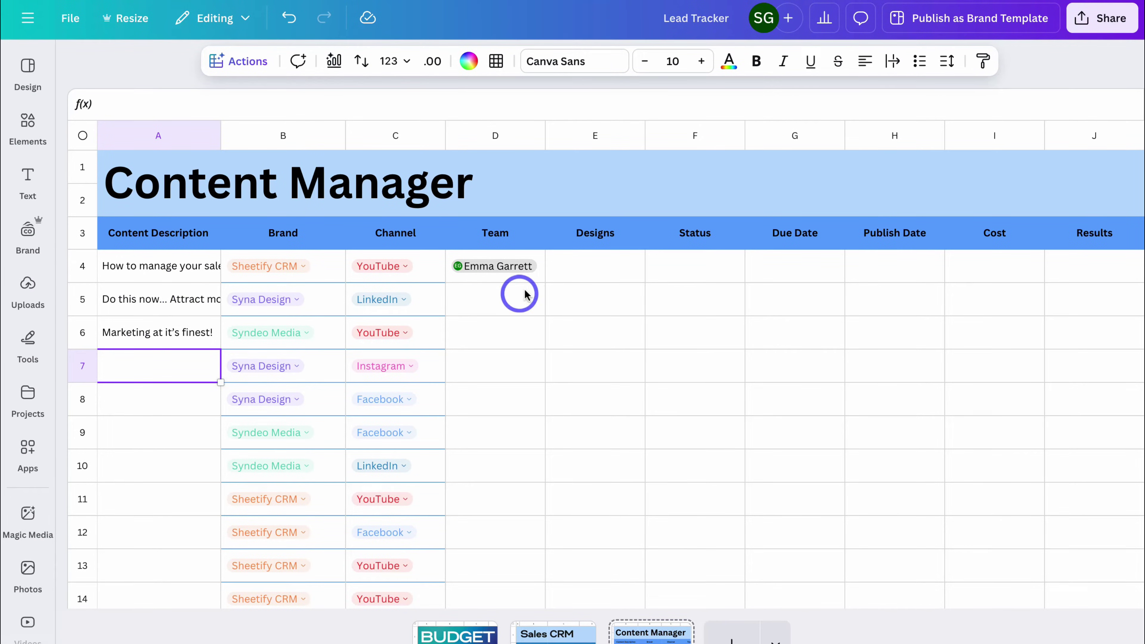
Copy the D4 team mention down column D to row 14, and switch D6 and D9 to the other team member.
left_click(536, 283)
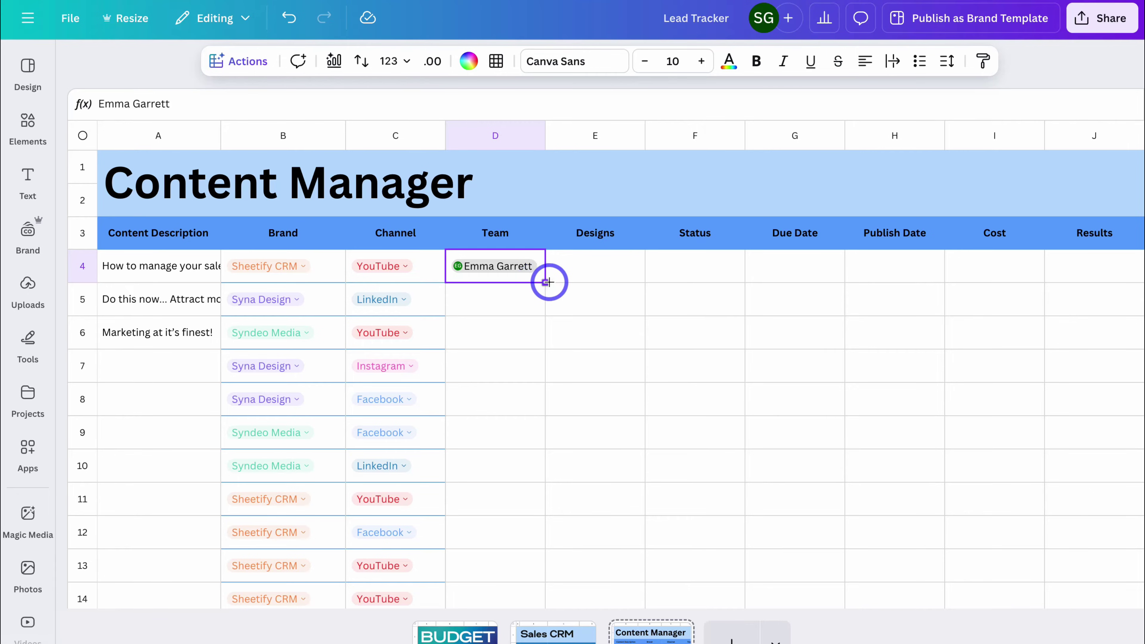
left_click_drag(546, 284, 542, 592)
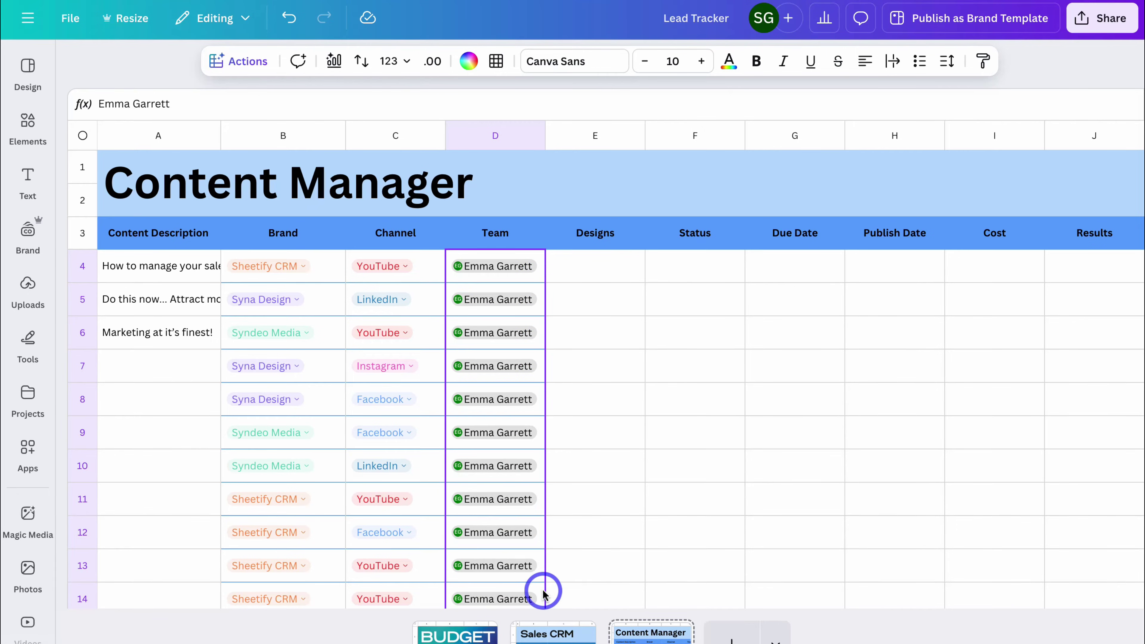
left_click(488, 301)
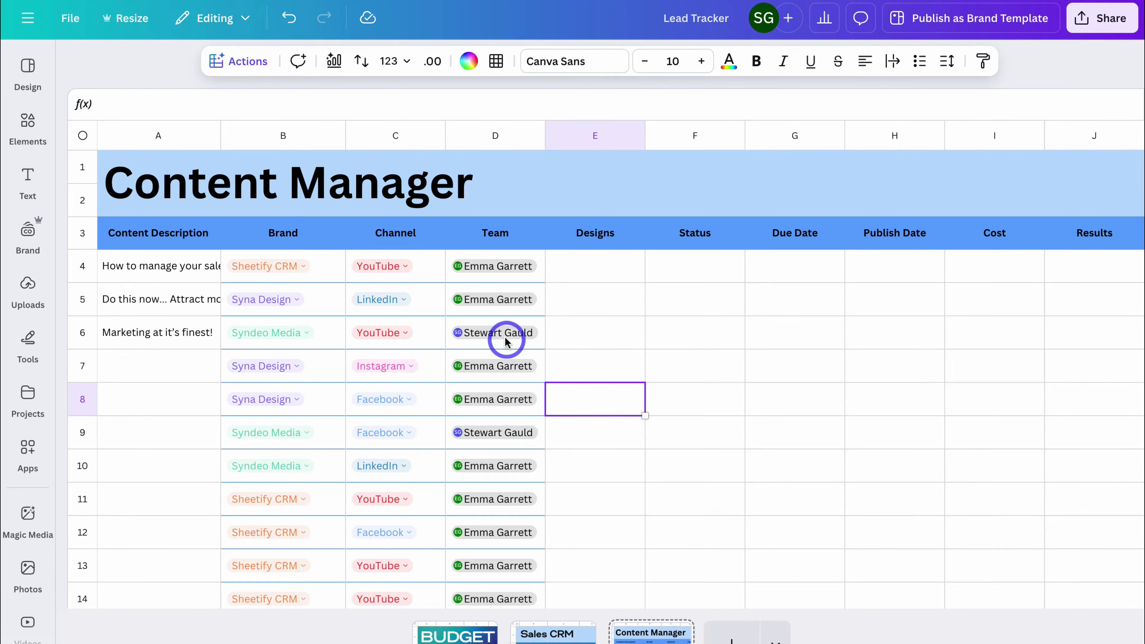
Fill A7:A14 with Magic Write text generated from the prompt "Create content descriptions for social media".
left_click(595, 269)
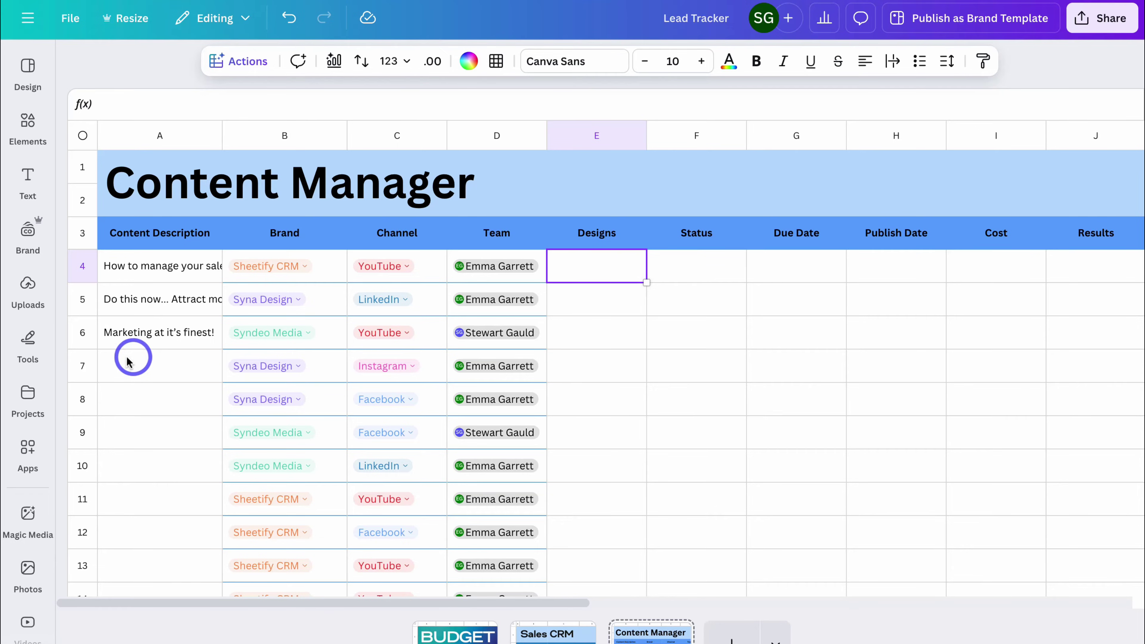
left_click_drag(129, 359, 140, 588)
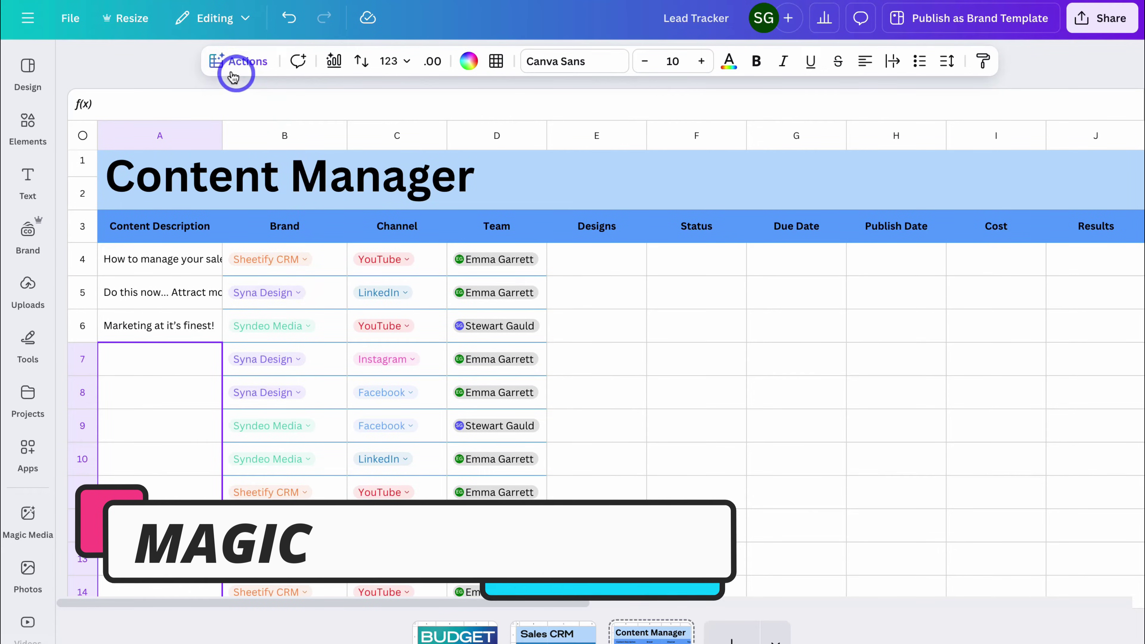
left_click(235, 61)
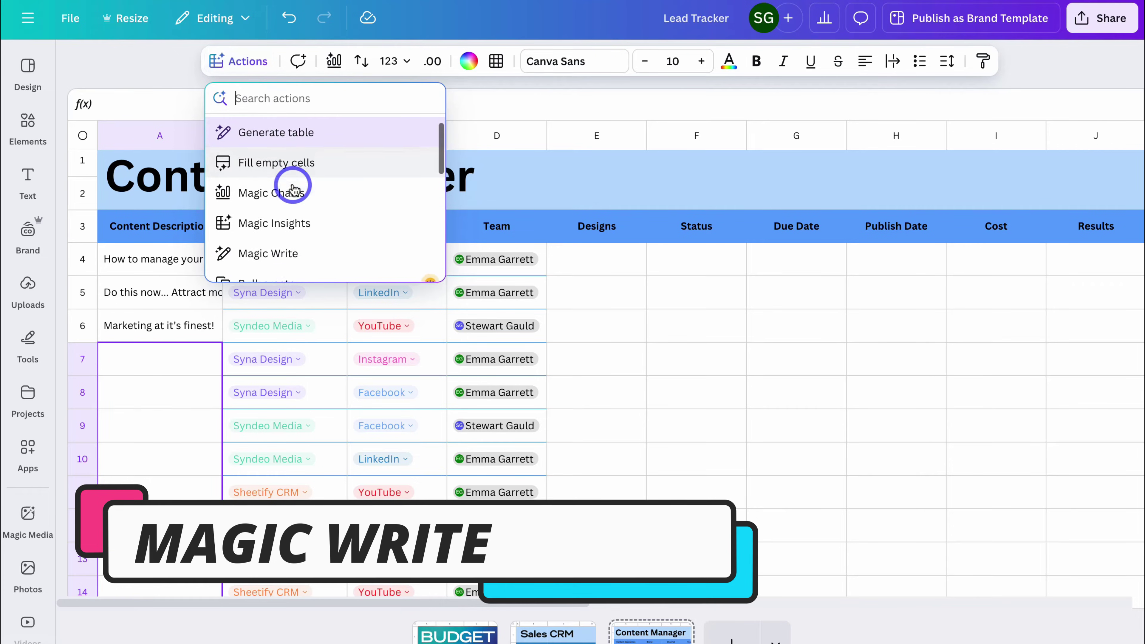
scroll(293, 189, "down", 1)
left_click(281, 225)
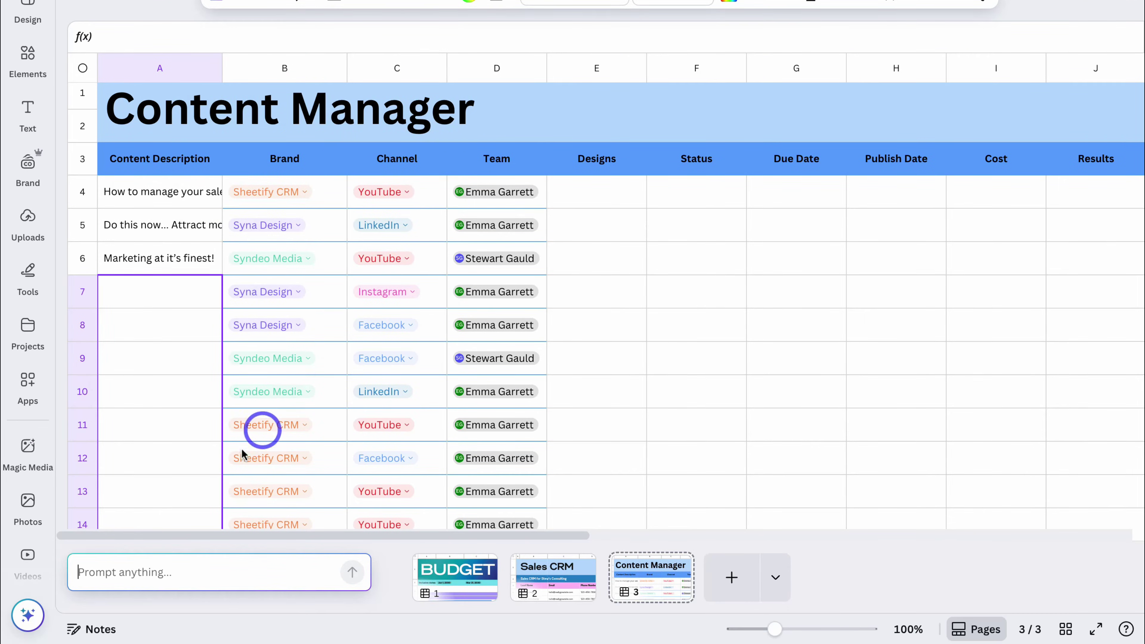
left_click(129, 572)
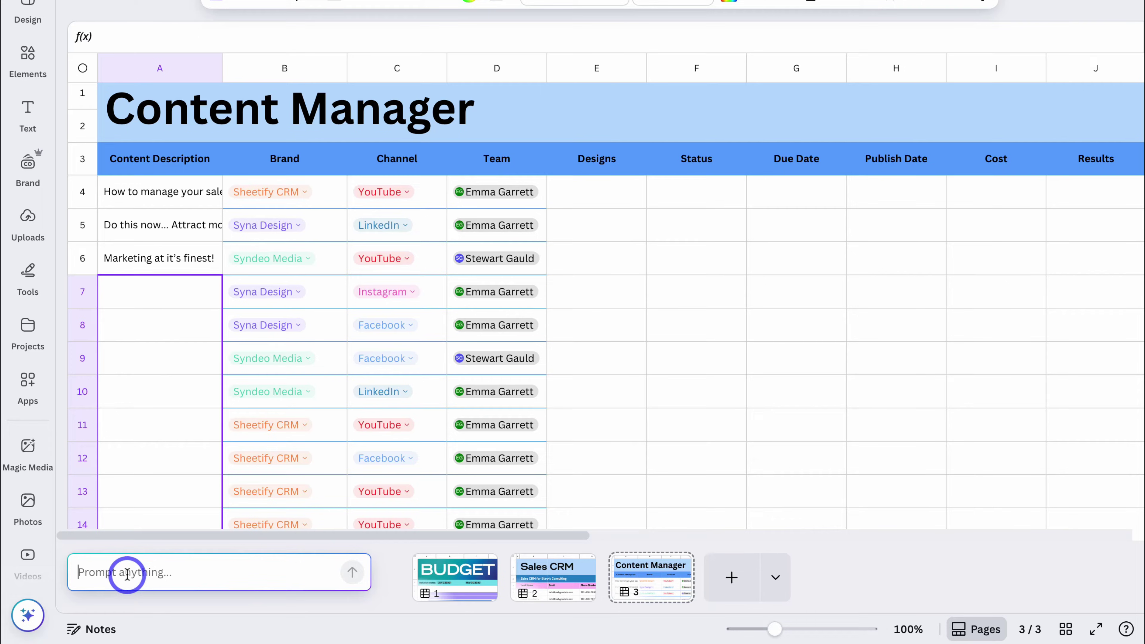
type("Create content descriptions for social media")
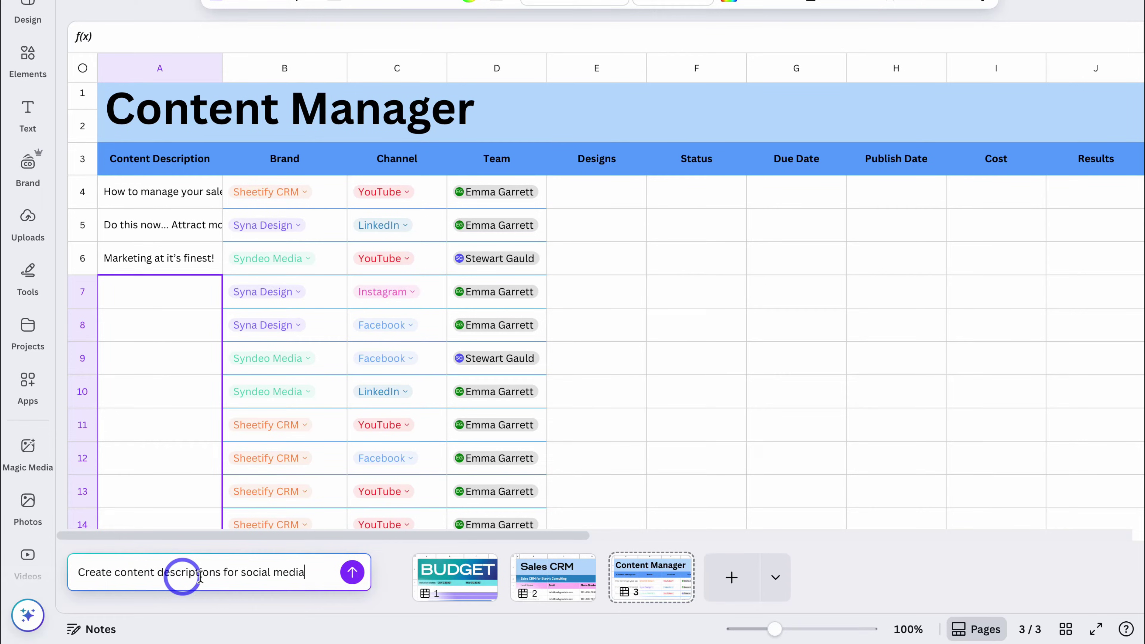
left_click(352, 572)
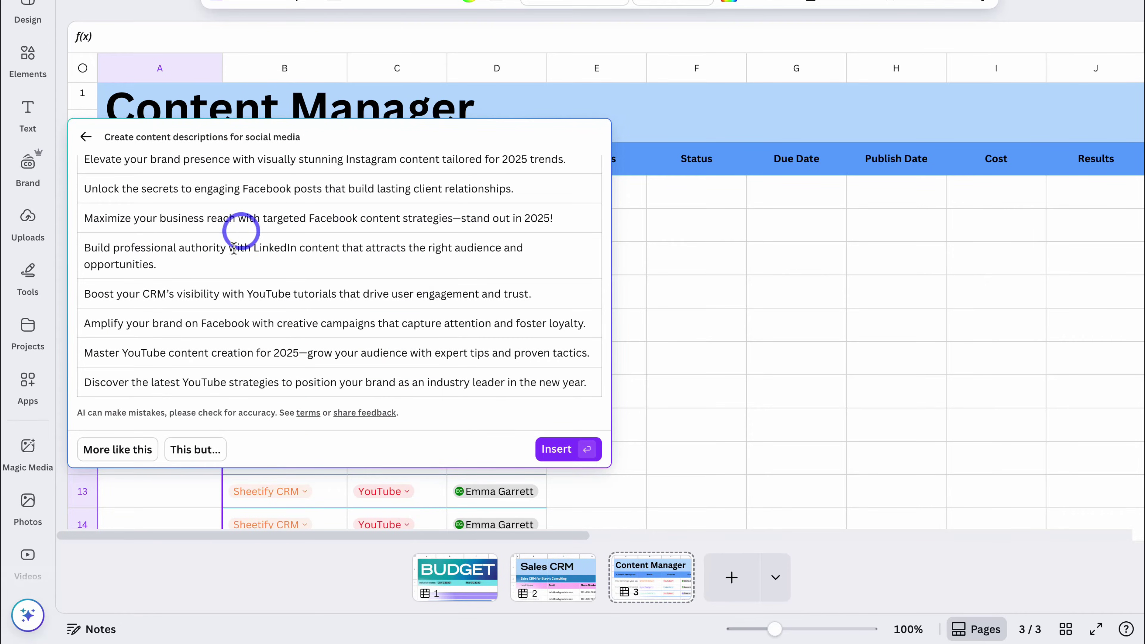
left_click(557, 450)
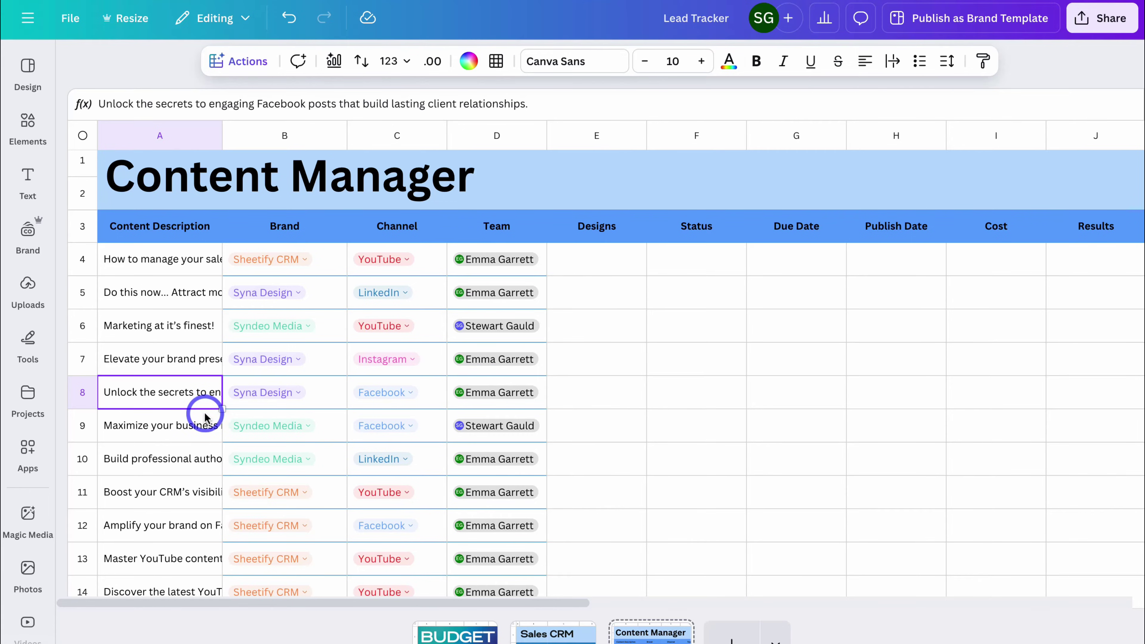
Read the full generated content descriptions in cells A9 to A11.
left_click(171, 426)
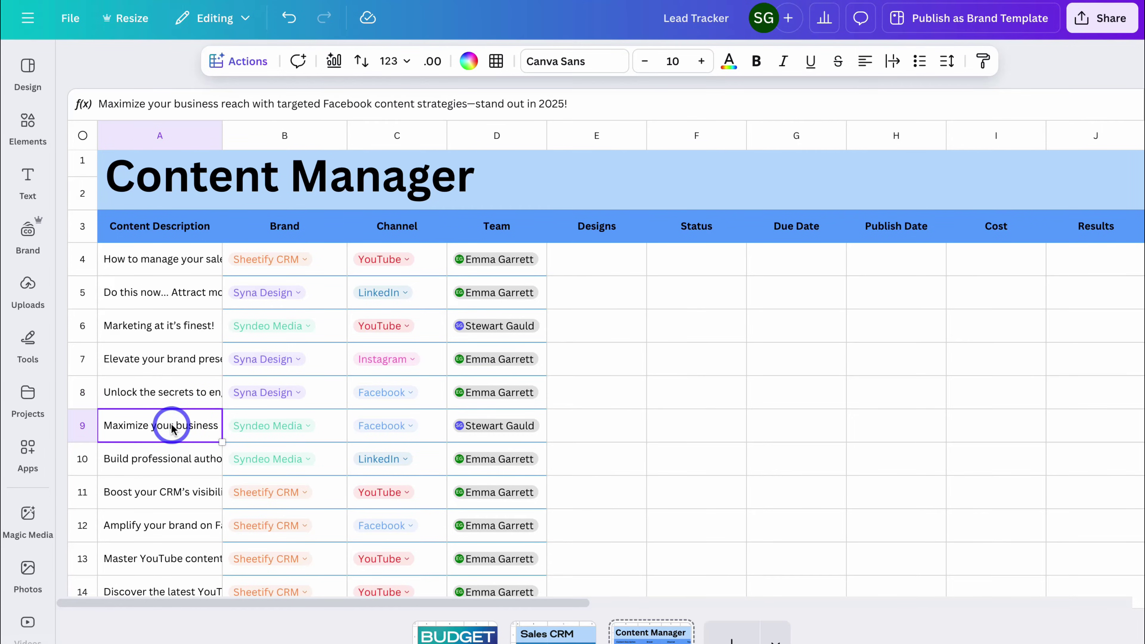
left_click(171, 464)
left_click(170, 491)
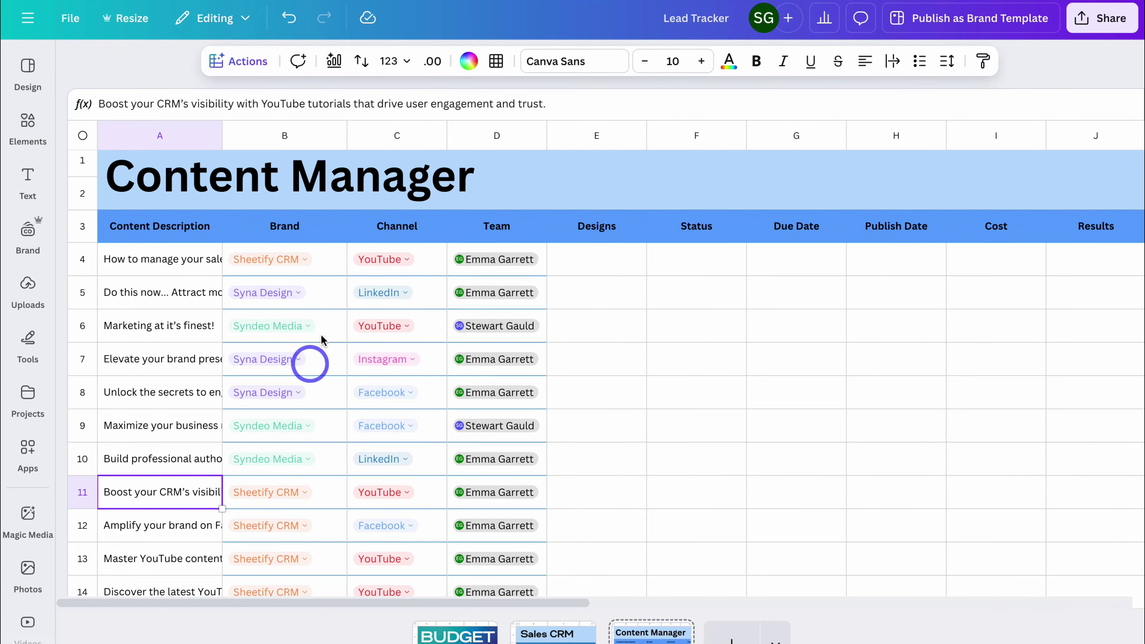
left_click(236, 67)
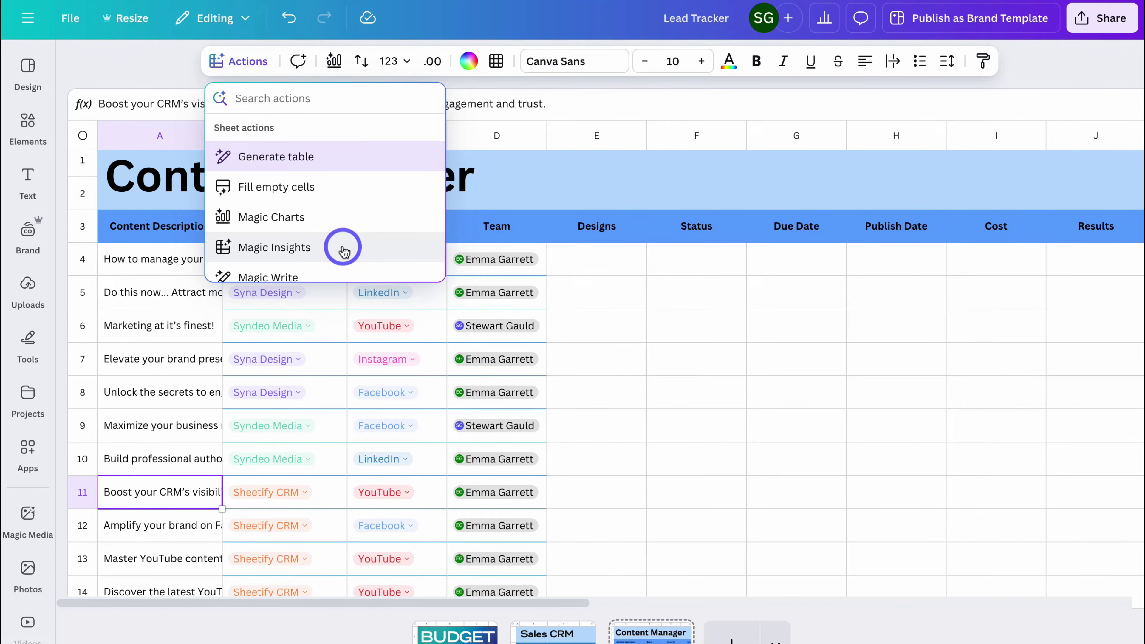
Insert the uploaded Google Sheets Filter View thumbnail into E4 and the Best Website Builders 2025 thumbnail into E5 under Designs.
left_click(589, 268)
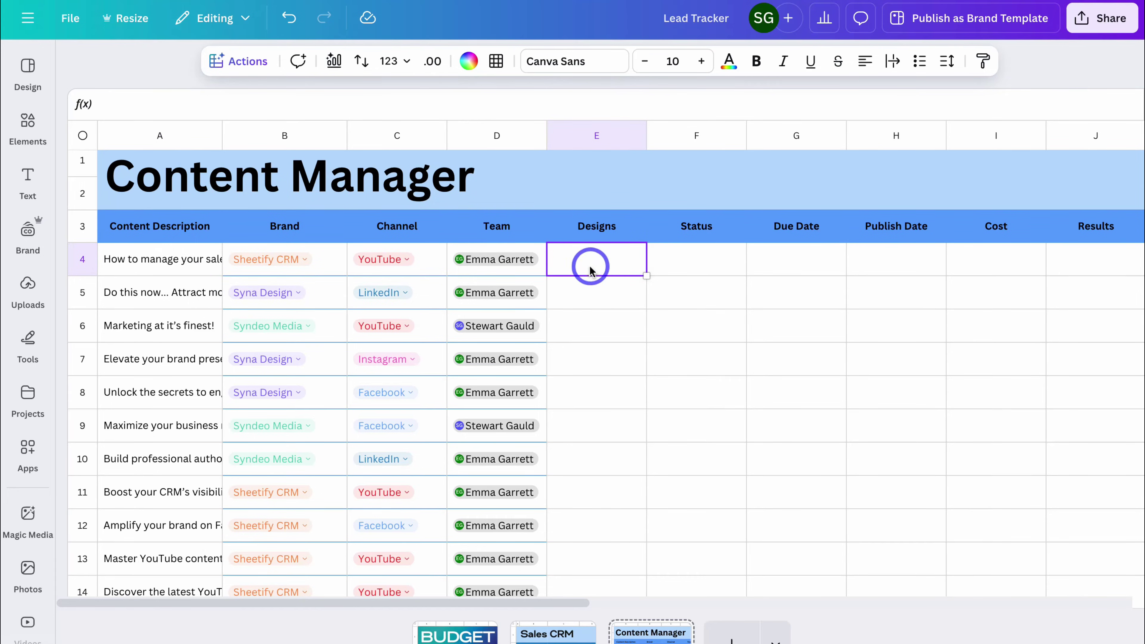
left_click(28, 286)
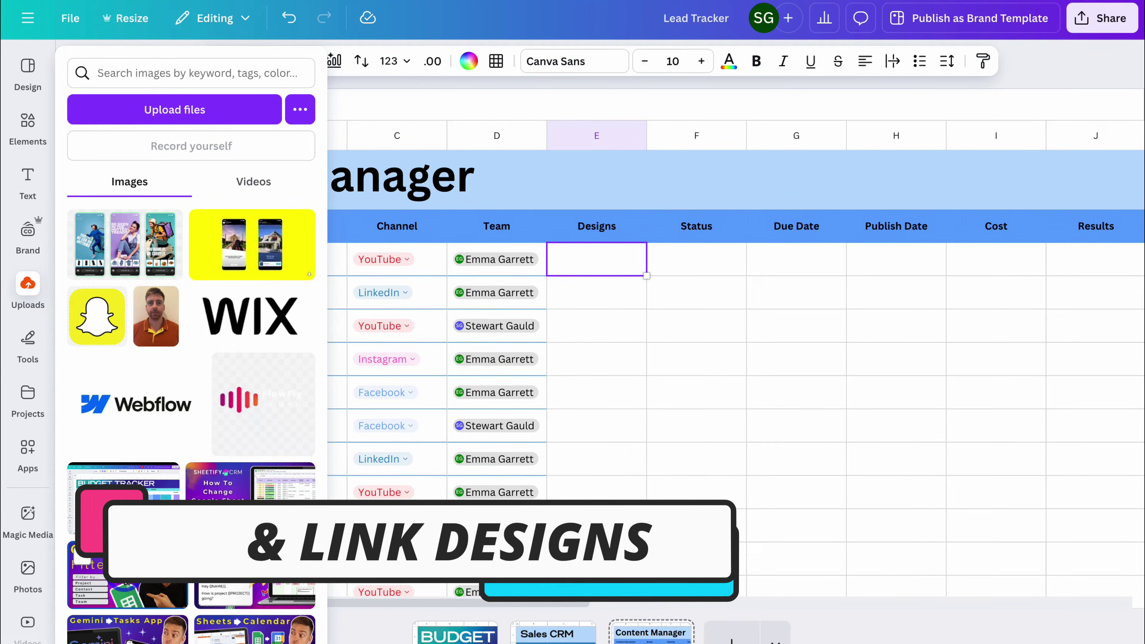
left_click(109, 577)
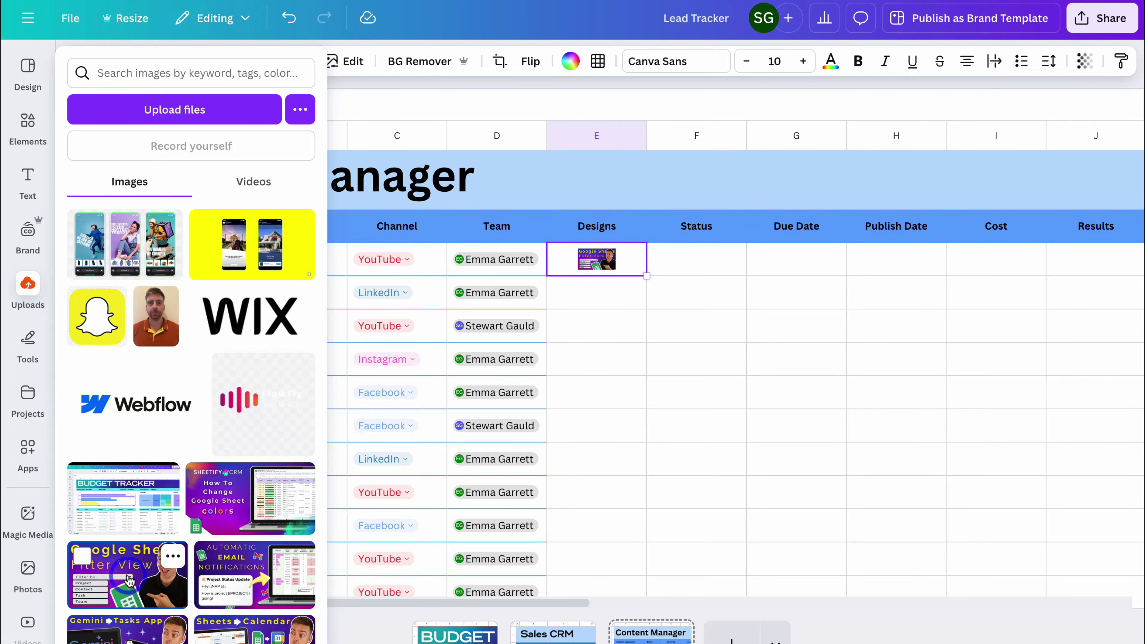
left_click(586, 295)
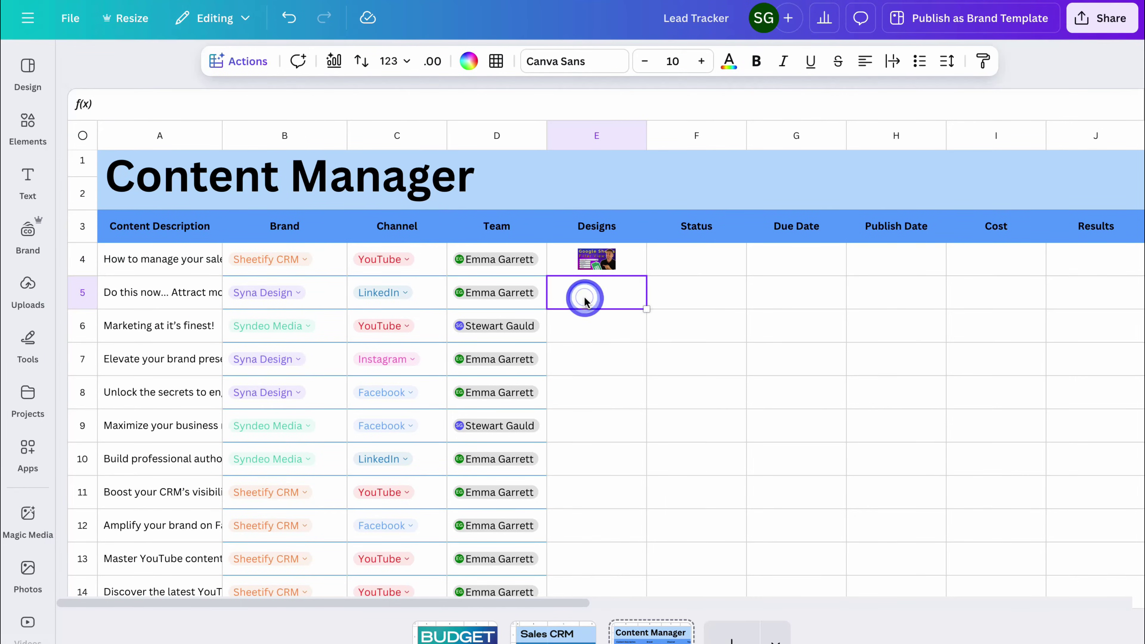
left_click(29, 291)
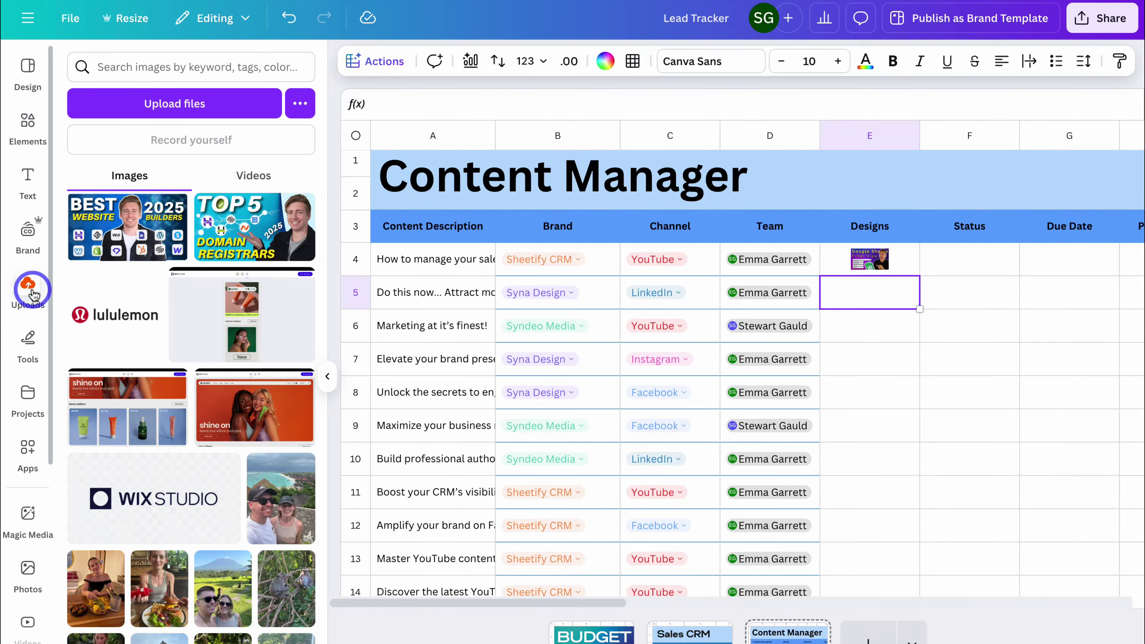
left_click(126, 229)
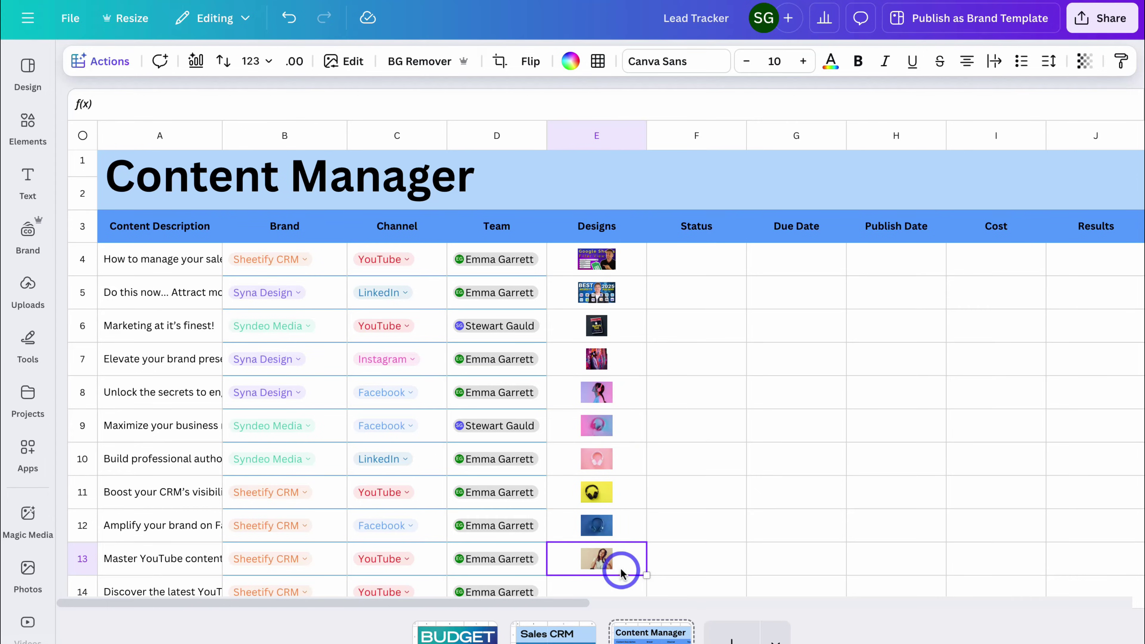
Remove the backgrounds of the three headphone images in E9:E11.
left_click_drag(636, 496, 633, 431)
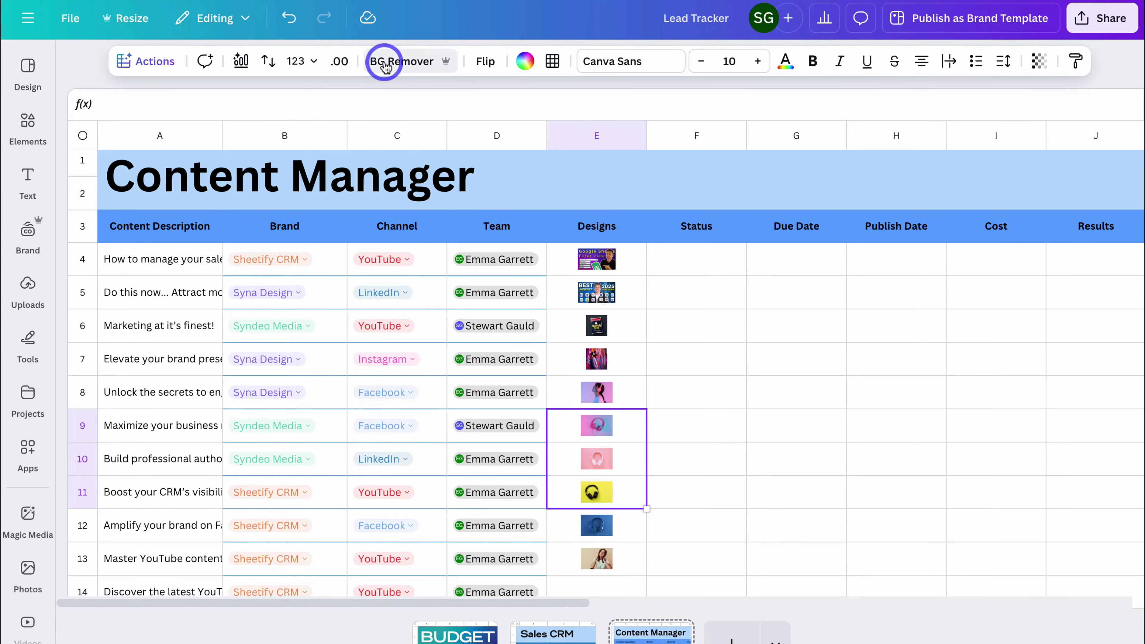
left_click(404, 67)
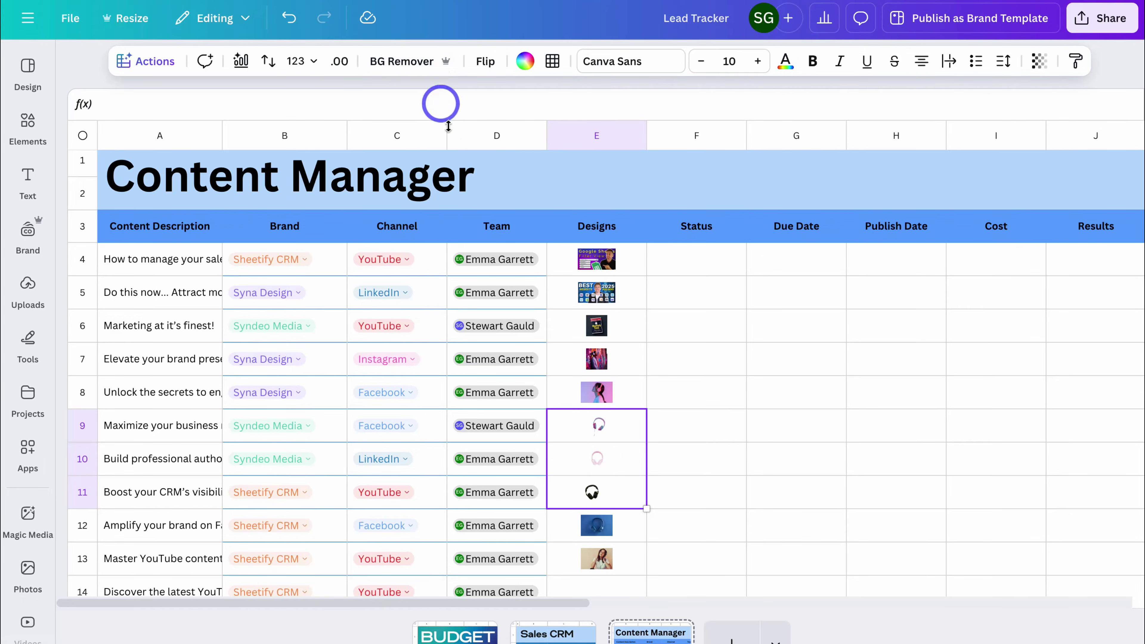
left_click(683, 336)
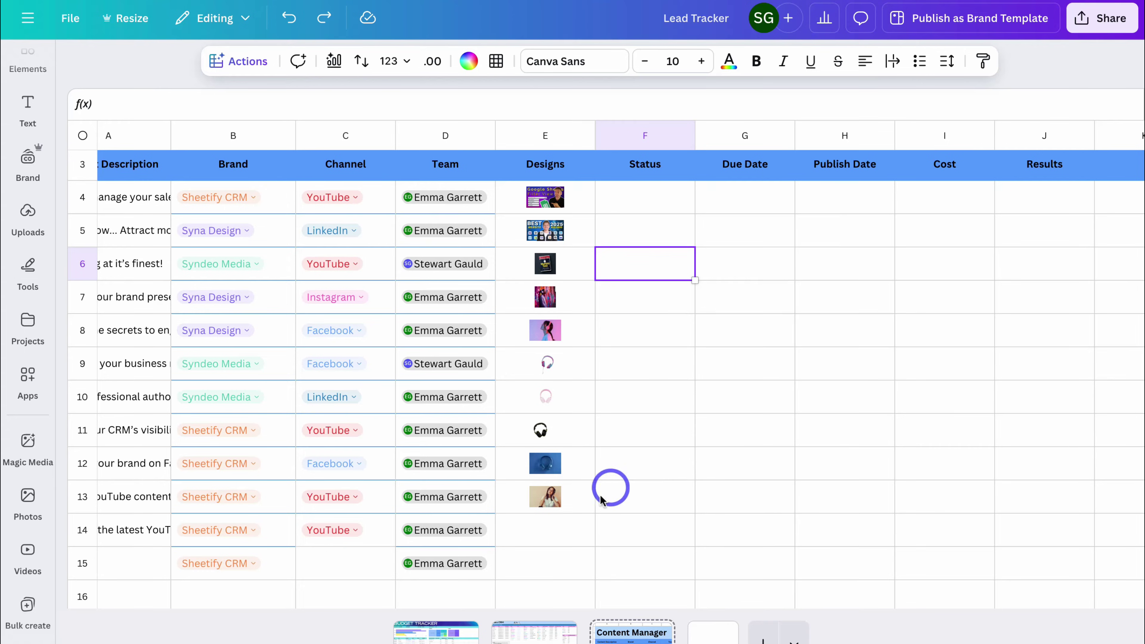
Link the Canva design "YOUTUBE Thumbnails" in cell E14 and view its preview.
left_click(548, 530)
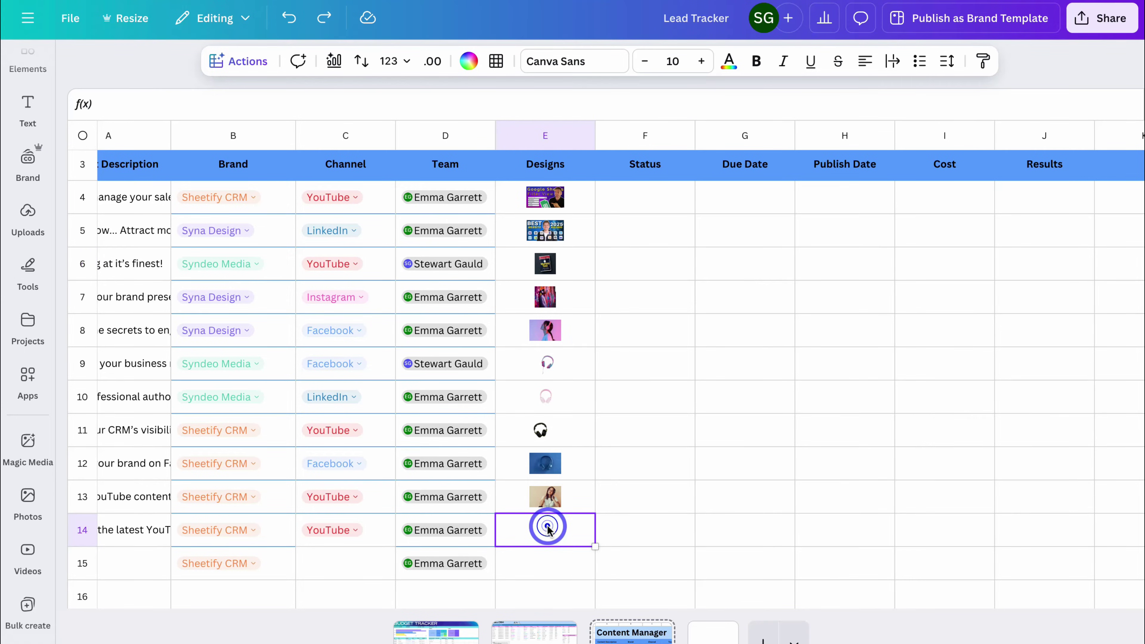
left_click(238, 61)
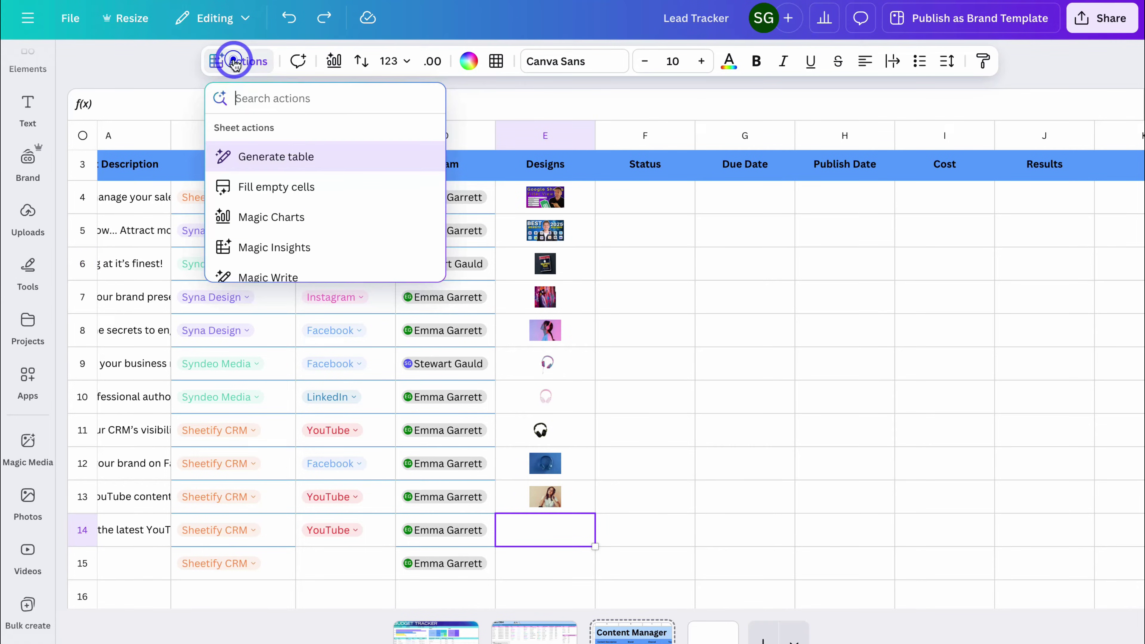
scroll(323, 183, "down", 3)
scroll(321, 183, "down", 5)
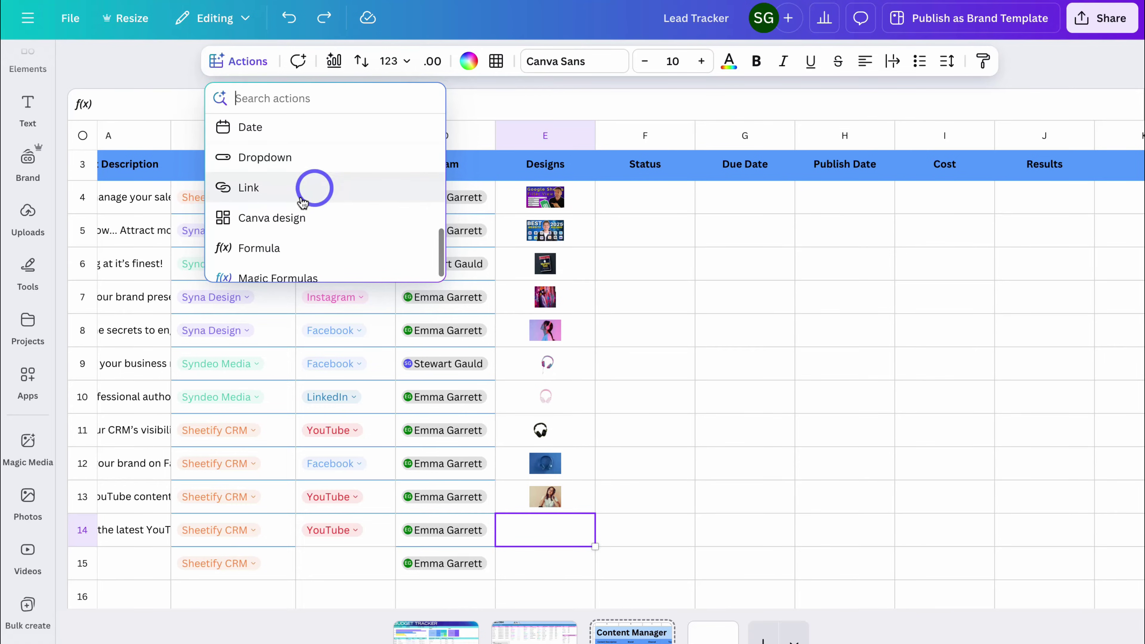
left_click(347, 220)
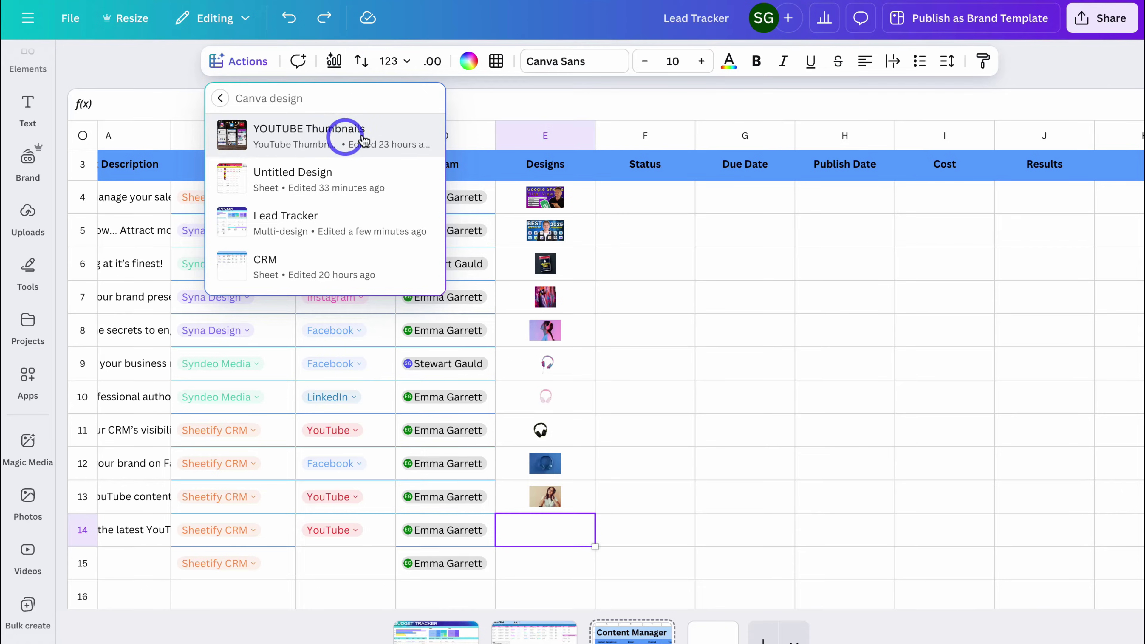
left_click(395, 134)
scroll(639, 310, "down", 2)
scroll(638, 311, "down", 4)
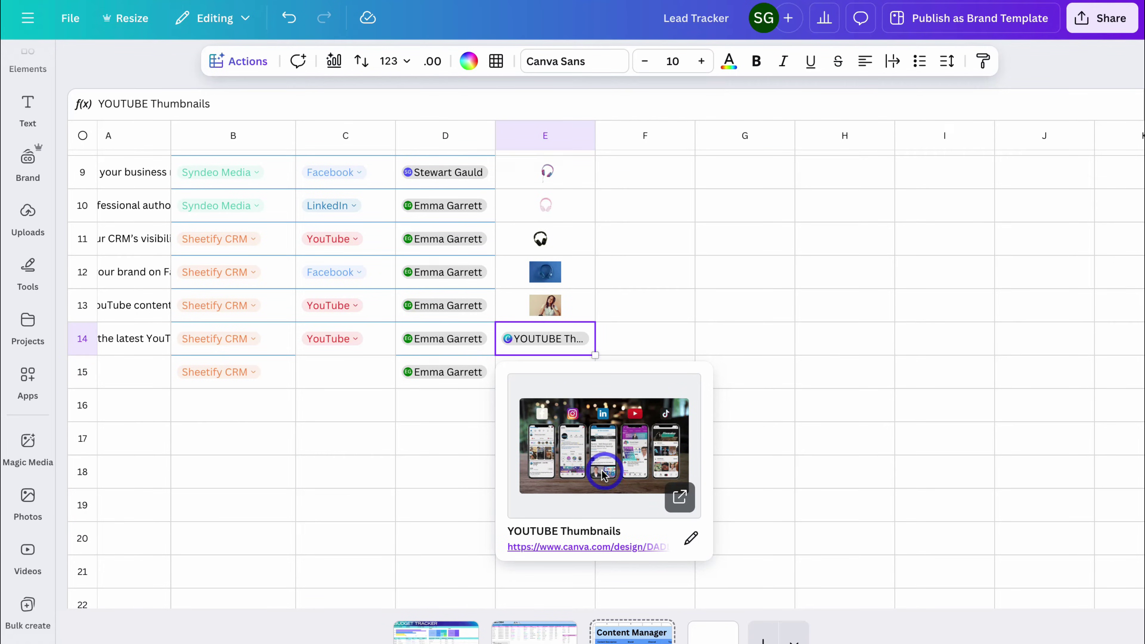
left_click(780, 469)
Insert the preset High/Medium/Low dropdown in cell F4 under Status and set it to "Not set".
scroll(779, 469, "up", 6)
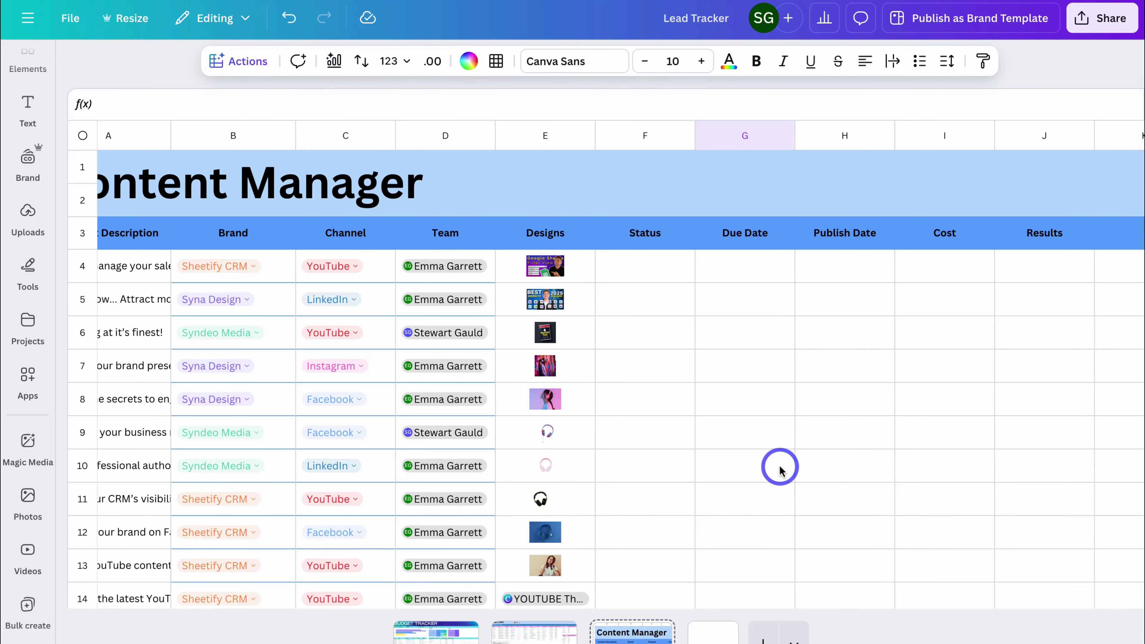
left_click(637, 262)
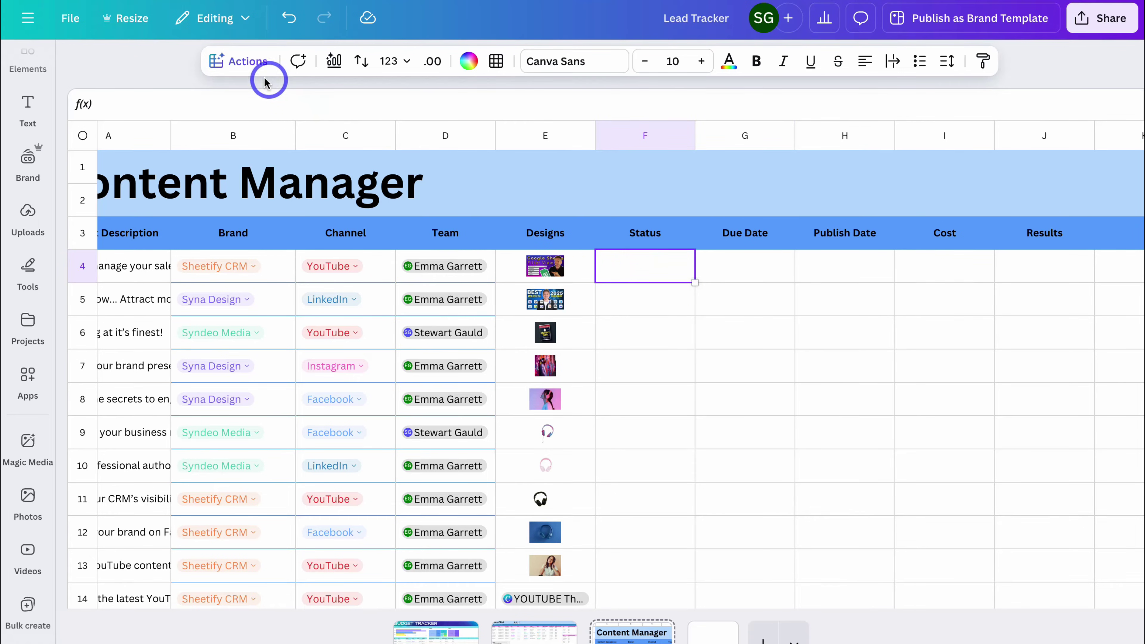
left_click(249, 63)
scroll(296, 223, "down", 5)
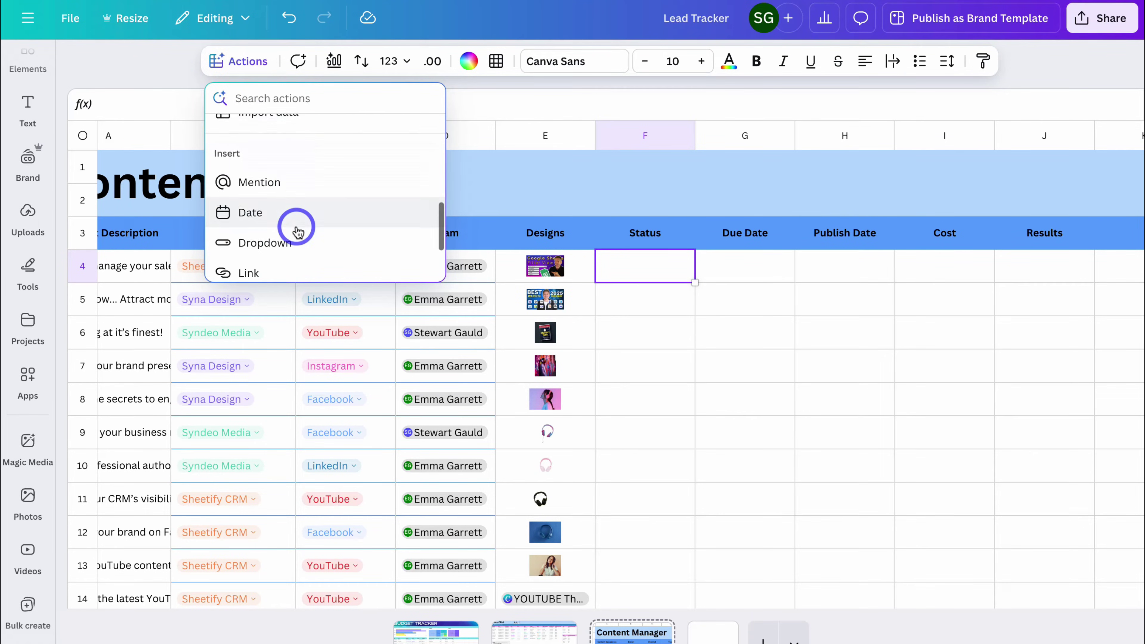
left_click(325, 244)
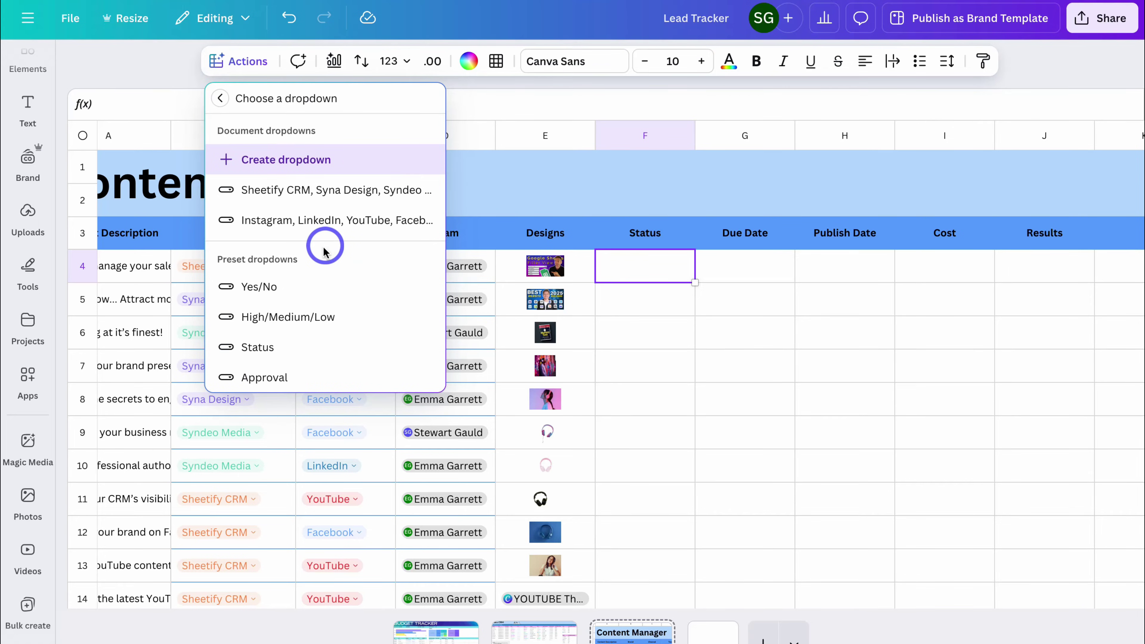
left_click(378, 319)
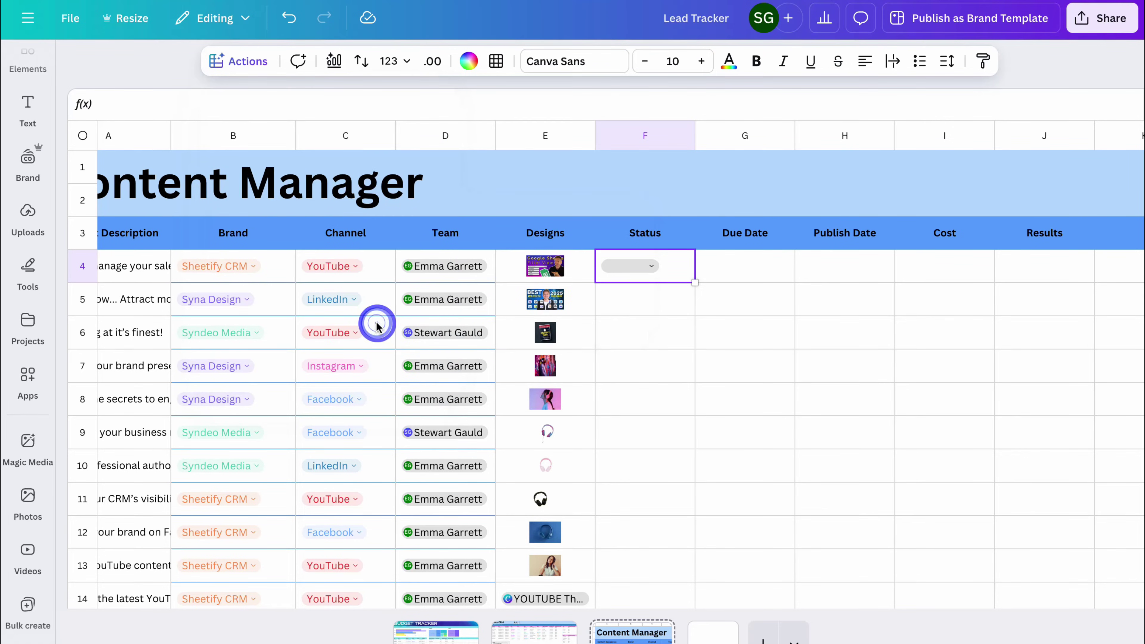
left_click(645, 265)
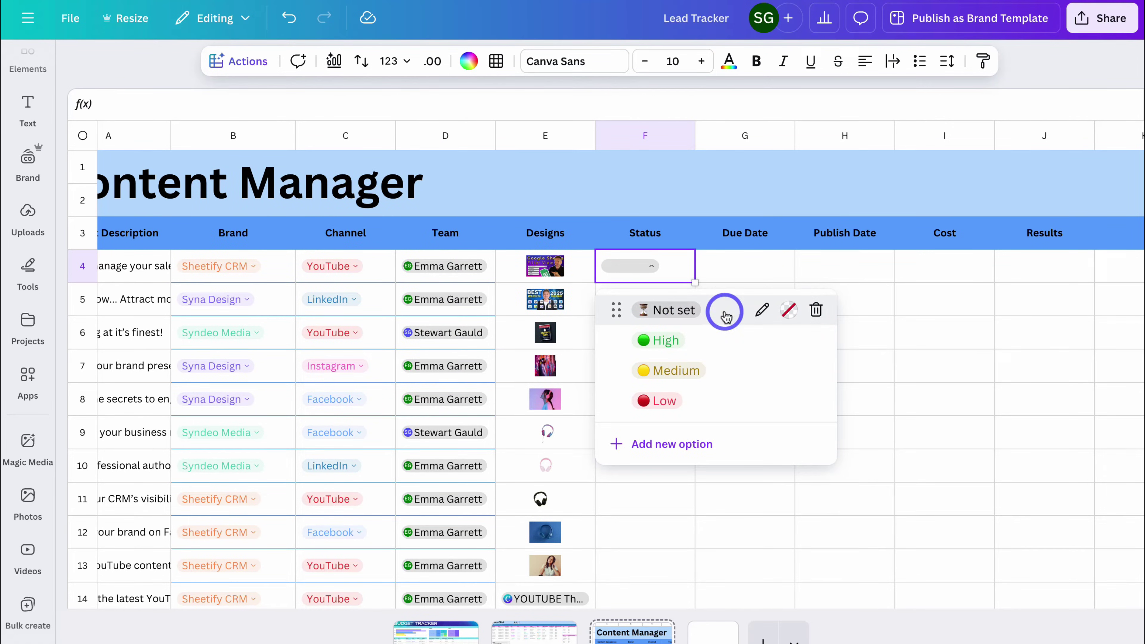
left_click(725, 316)
Fill the F4 status dropdown down column F to row 14.
scroll(690, 184, "down", 3)
scroll(690, 184, "up", 1)
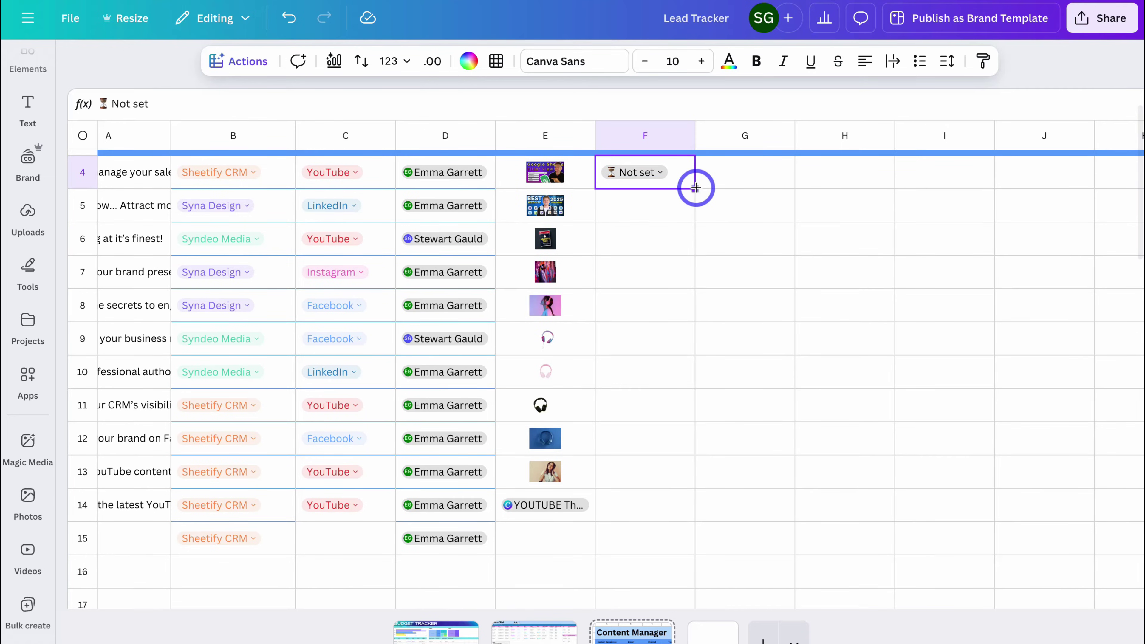
left_click_drag(696, 187, 660, 492)
scroll(660, 491, "up", 3)
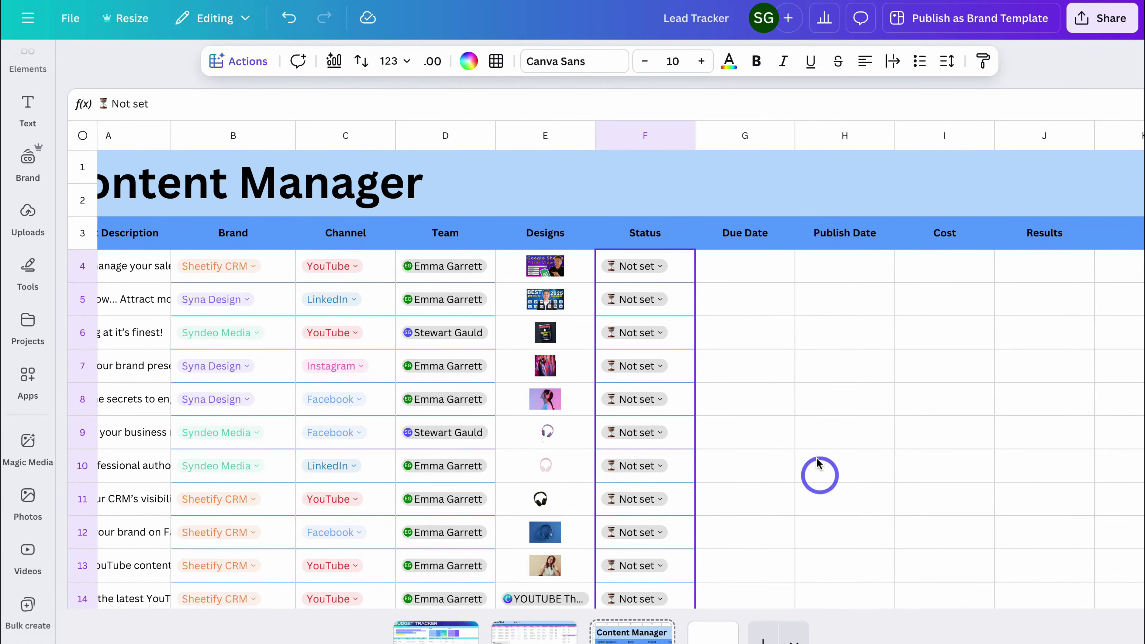
Insert a date picker in cell G4 under Due Date and preview its calendar without choosing a date.
left_click(742, 264)
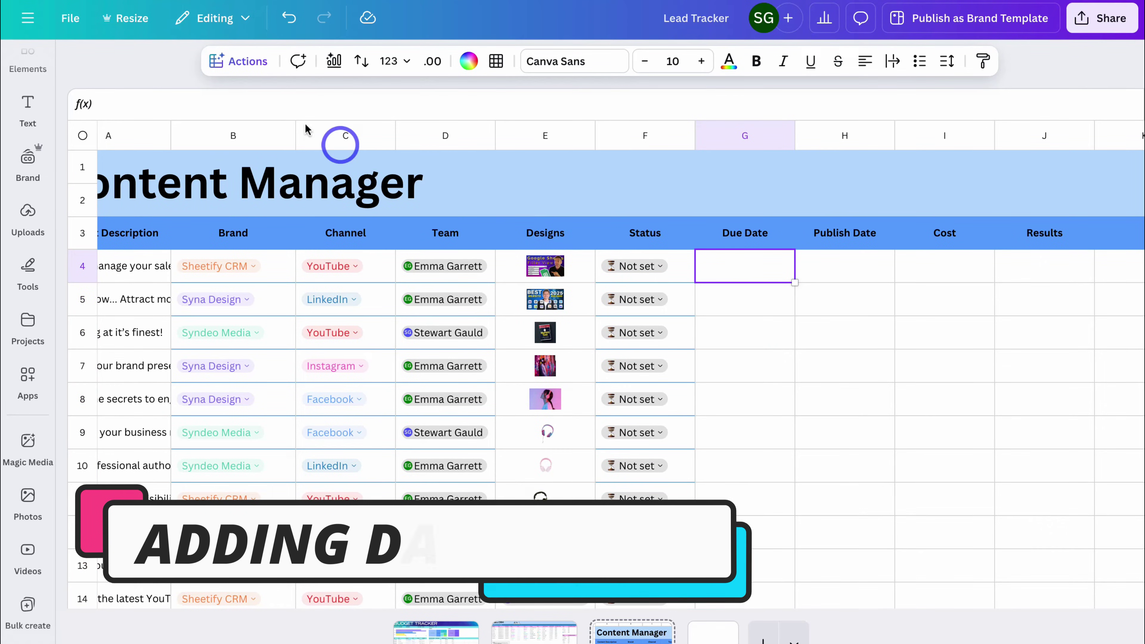
left_click(237, 61)
scroll(314, 205, "down", 5)
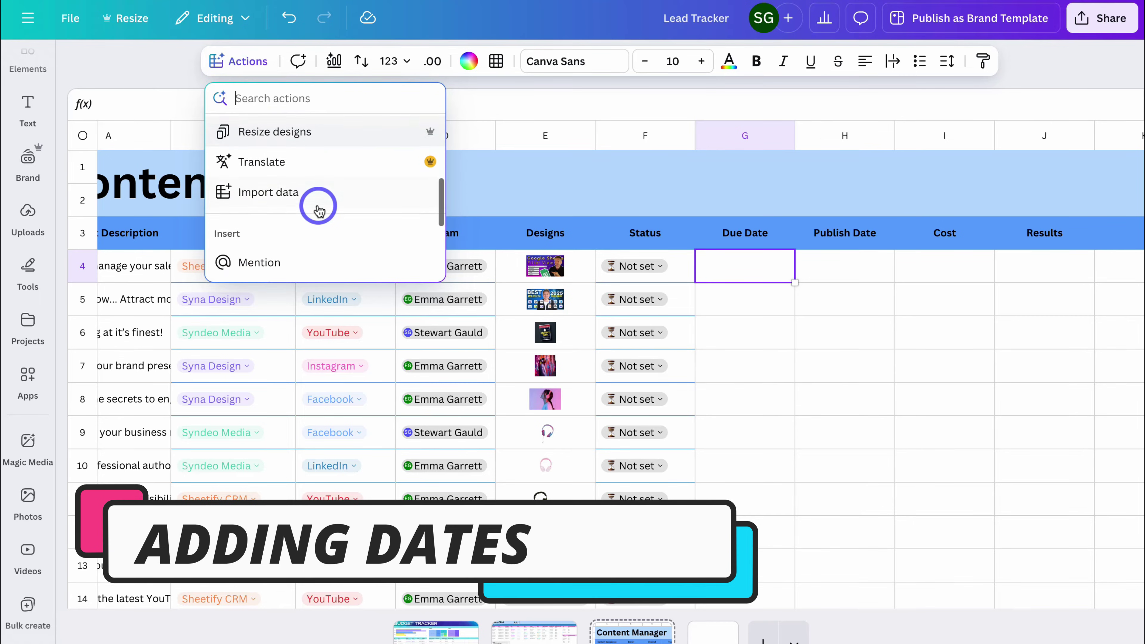
scroll(315, 212, "down", 2)
left_click(320, 222)
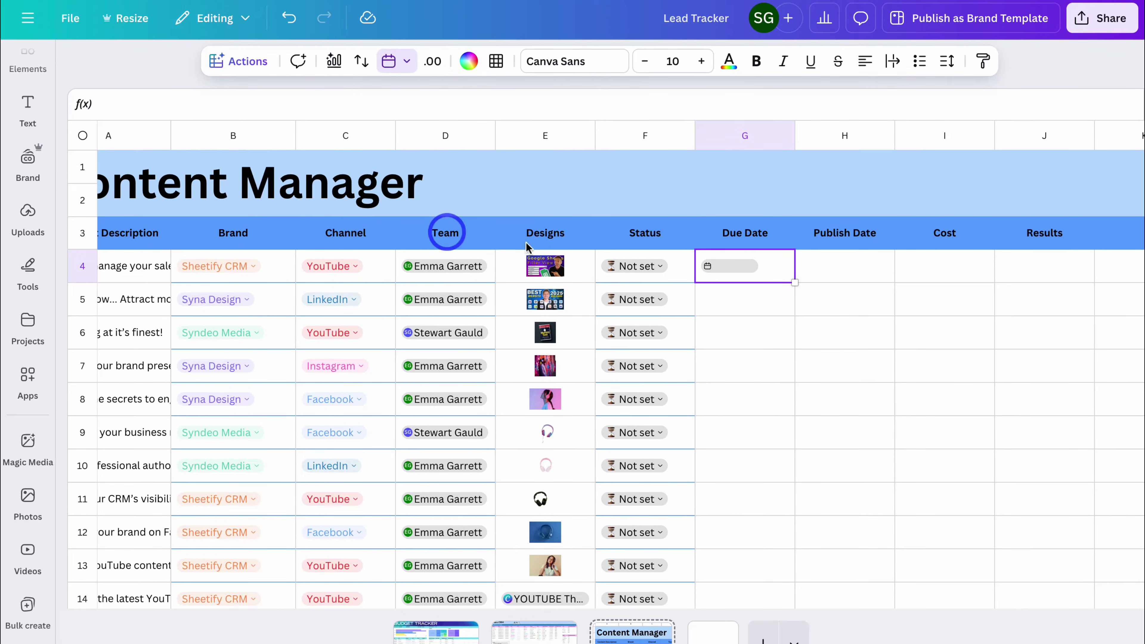
left_click(726, 269)
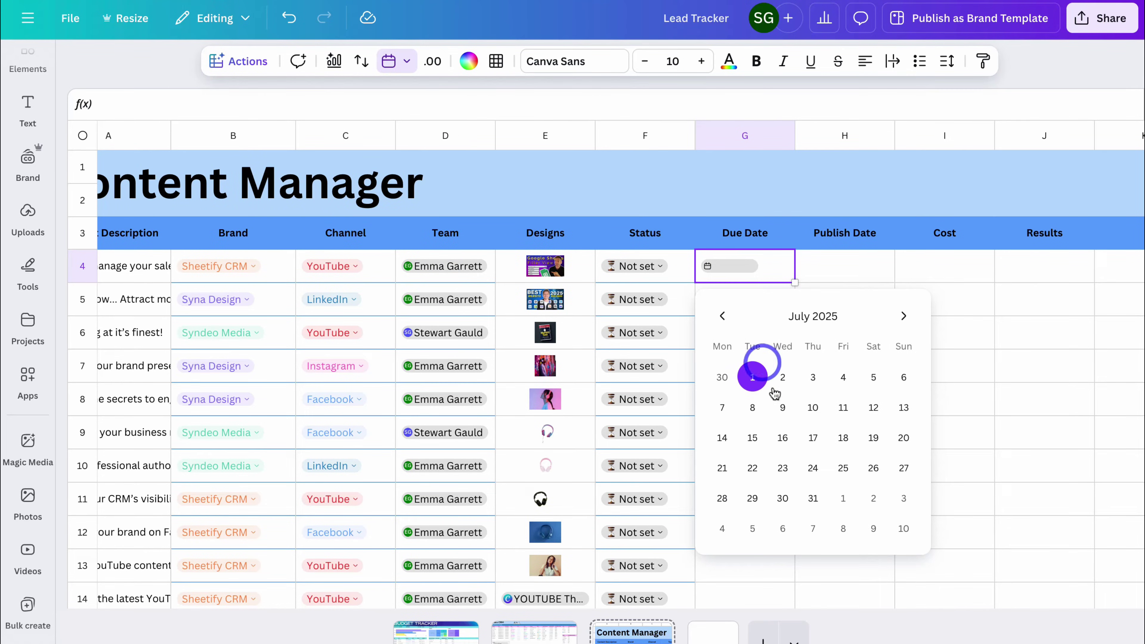
left_click(891, 285)
left_click(766, 276)
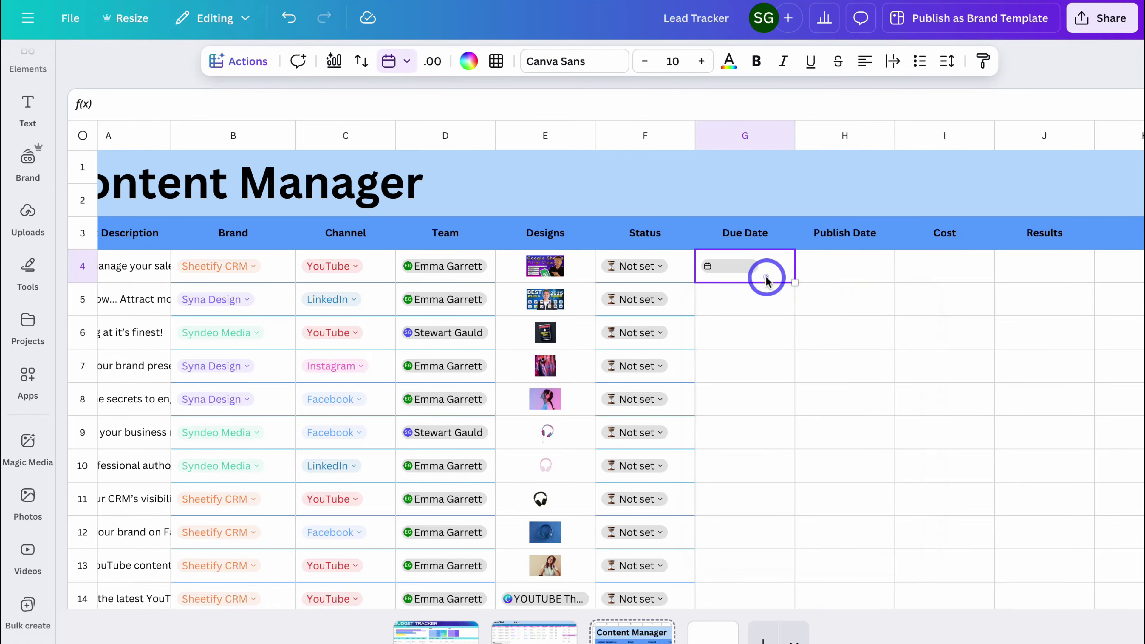
Fill the G4 date picker down the Due Date column to row 14 and set G6 to Jul 11, 2025.
left_click_drag(795, 283, 801, 582)
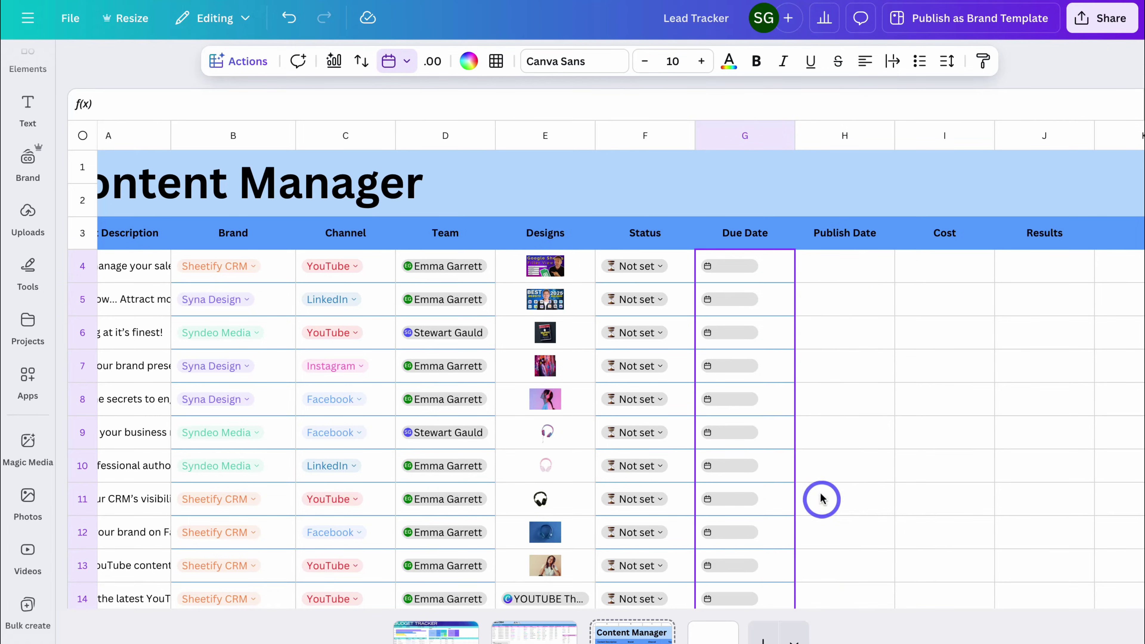
left_click(734, 332)
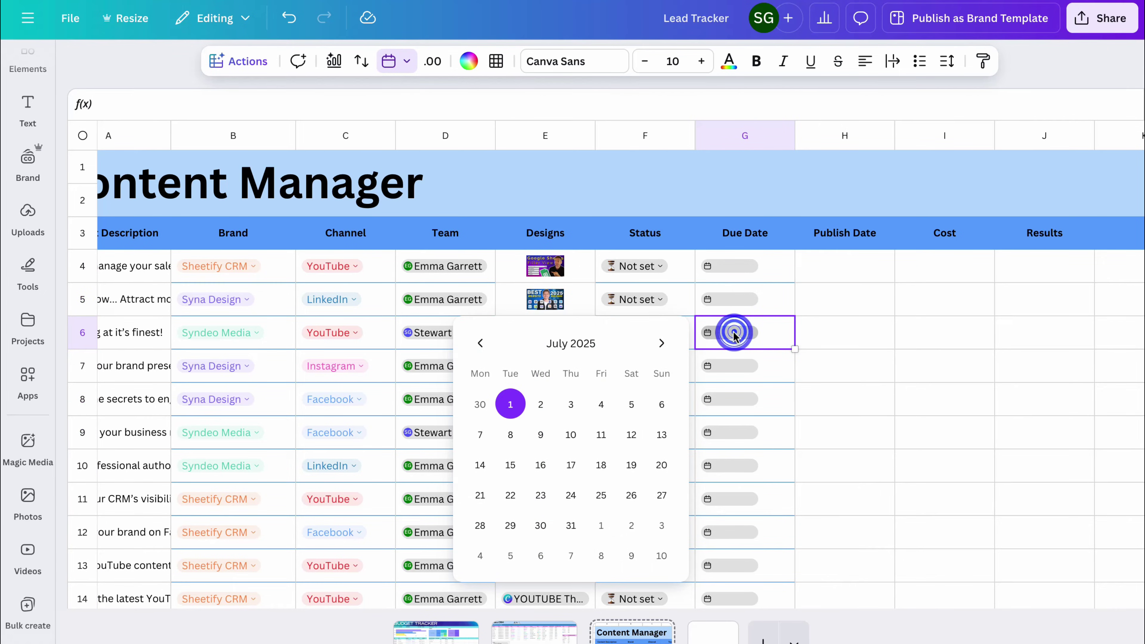
left_click(587, 435)
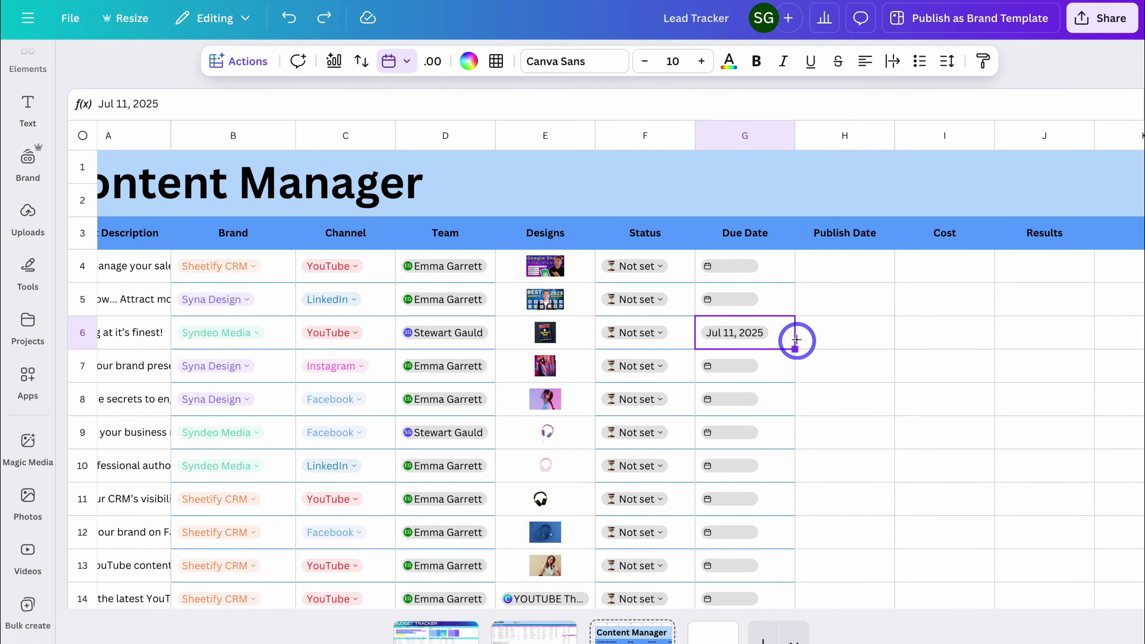
Add the same date picker to the Publish Date column from H4 to row 14 and set H6 to Jul 27, 2025.
left_click(779, 268)
left_click_drag(795, 282, 884, 545)
left_click(915, 288)
left_click(892, 281)
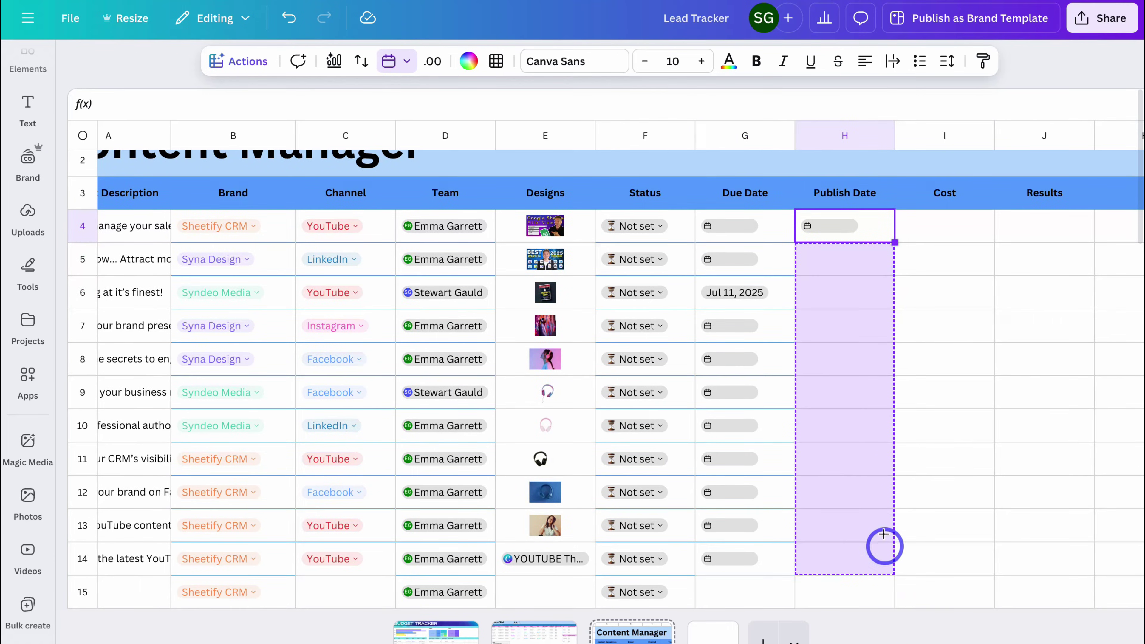
left_click(941, 394)
left_click(835, 333)
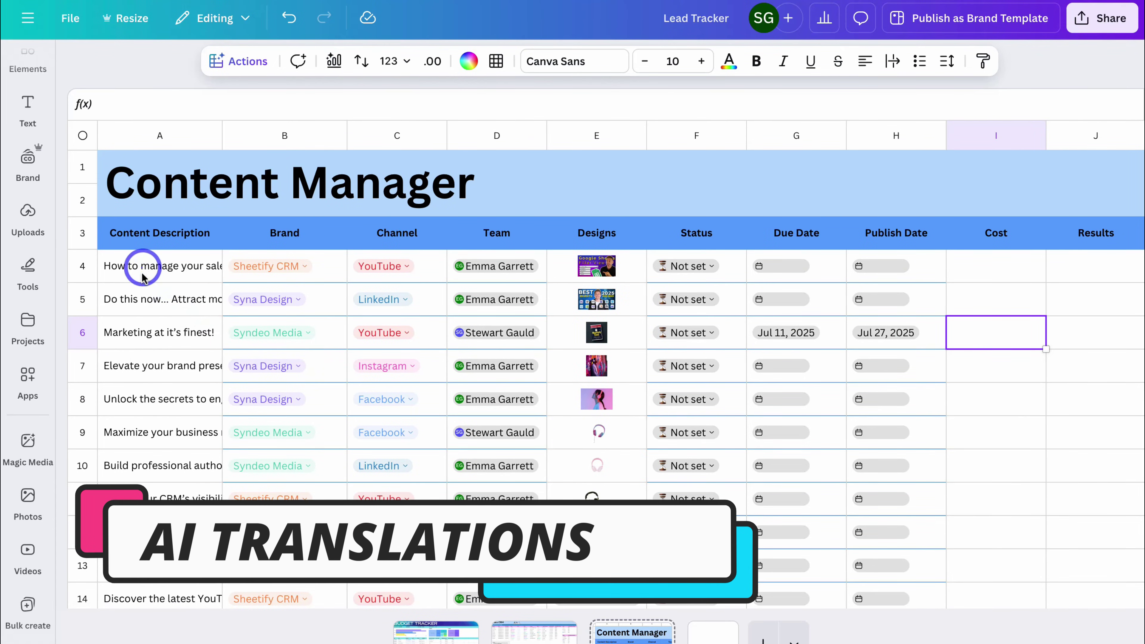
Translate the content descriptions in A4:A13 into Spanish with the original tone, adding the results to a new column.
left_click_drag(146, 266, 152, 582)
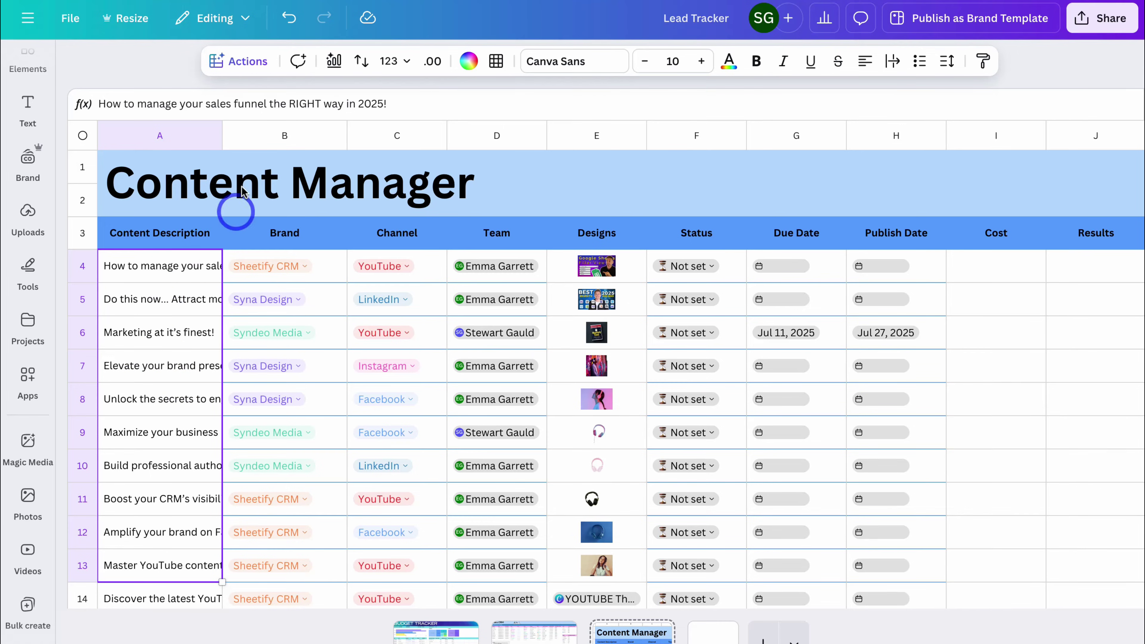
left_click(247, 61)
scroll(283, 167, "down", 3)
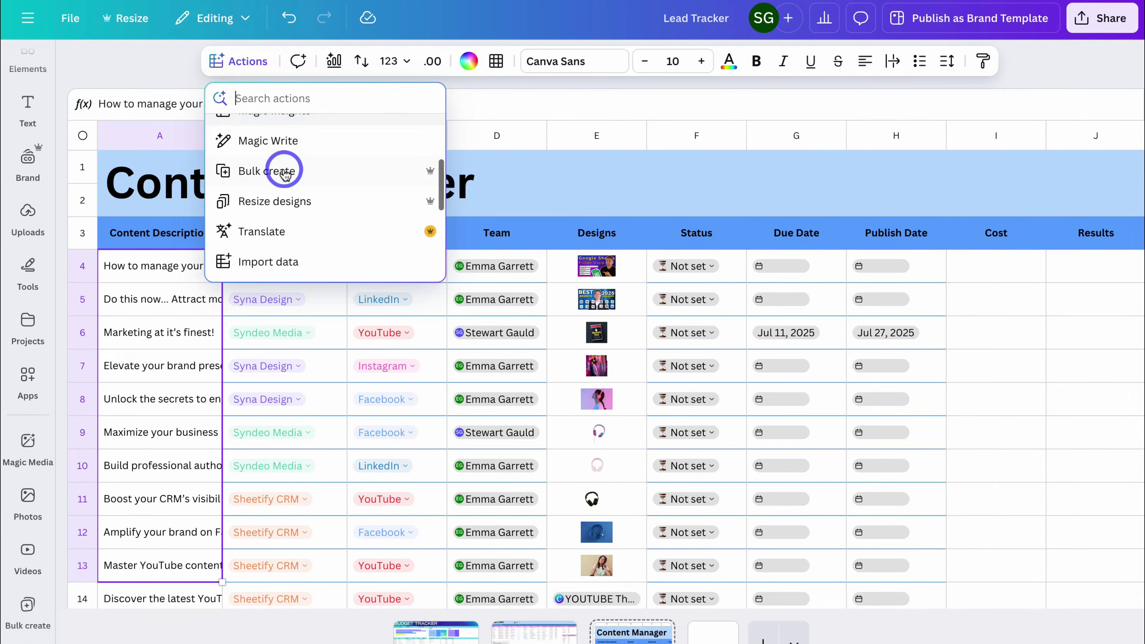
scroll(284, 175, "down", 2)
left_click(306, 156)
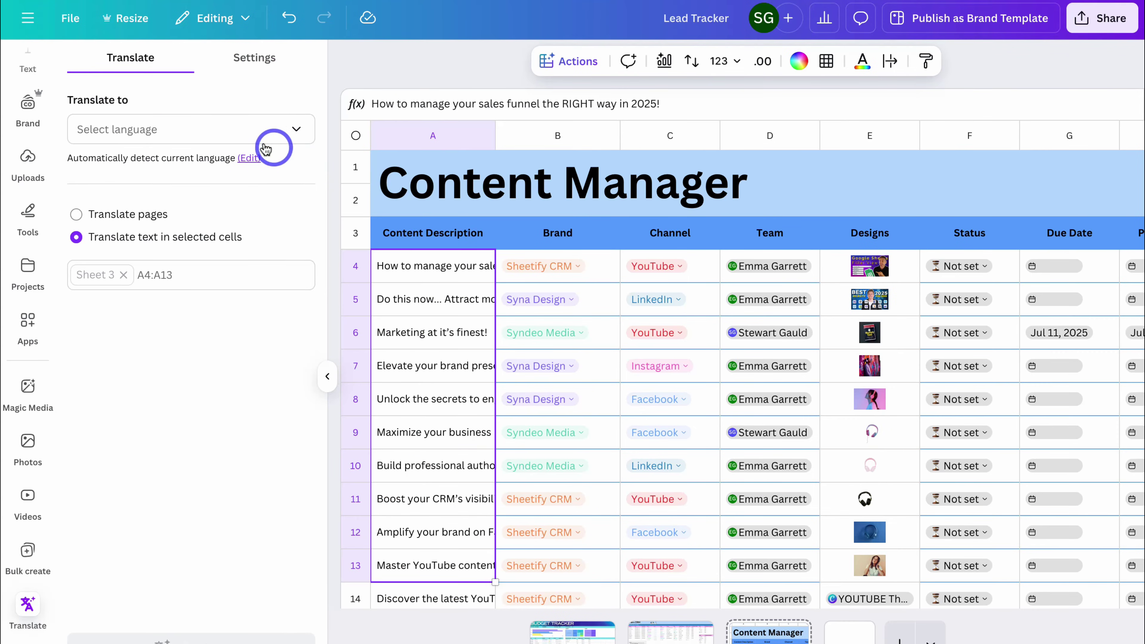
left_click(228, 132)
type("spa")
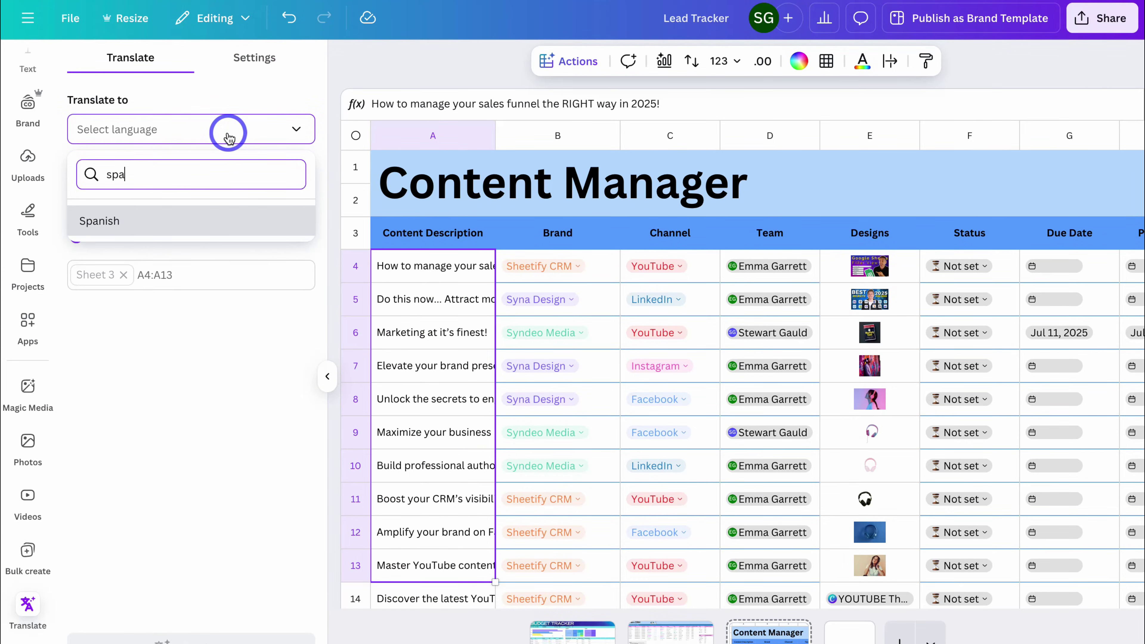
left_click(147, 216)
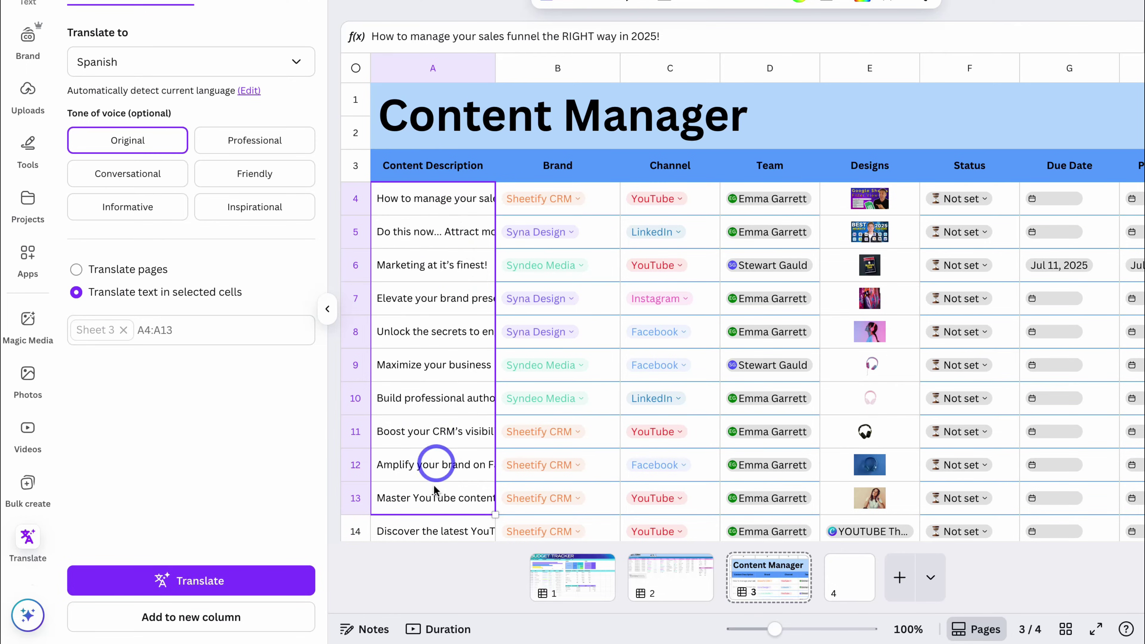
left_click(263, 618)
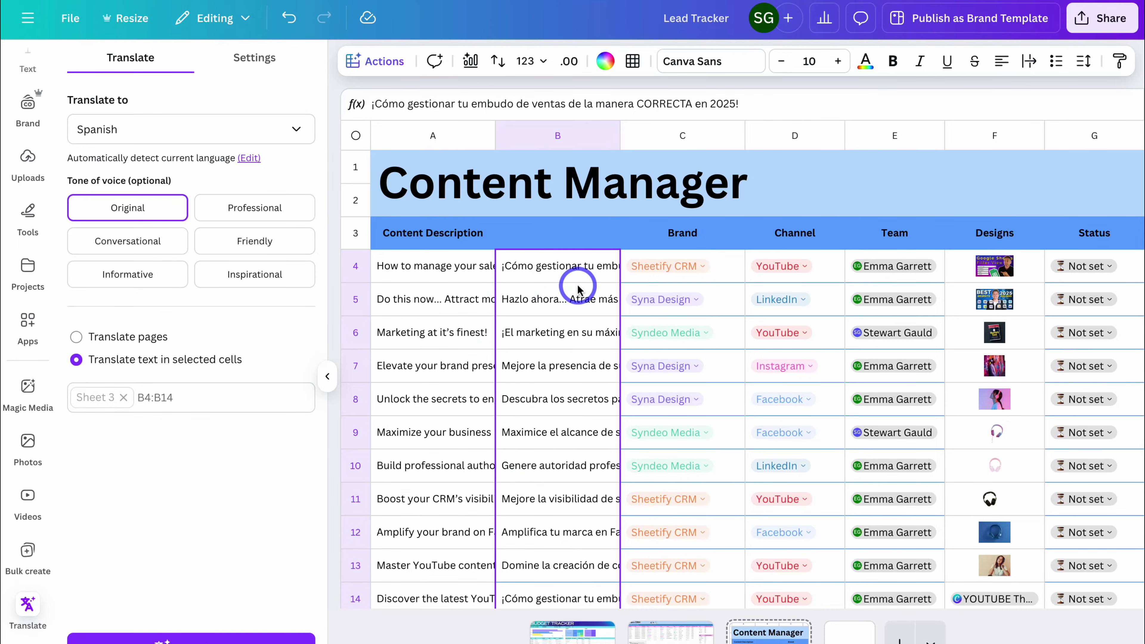
Enter the header "Spanish Description" in B3 and close the translation settings.
left_click(552, 231)
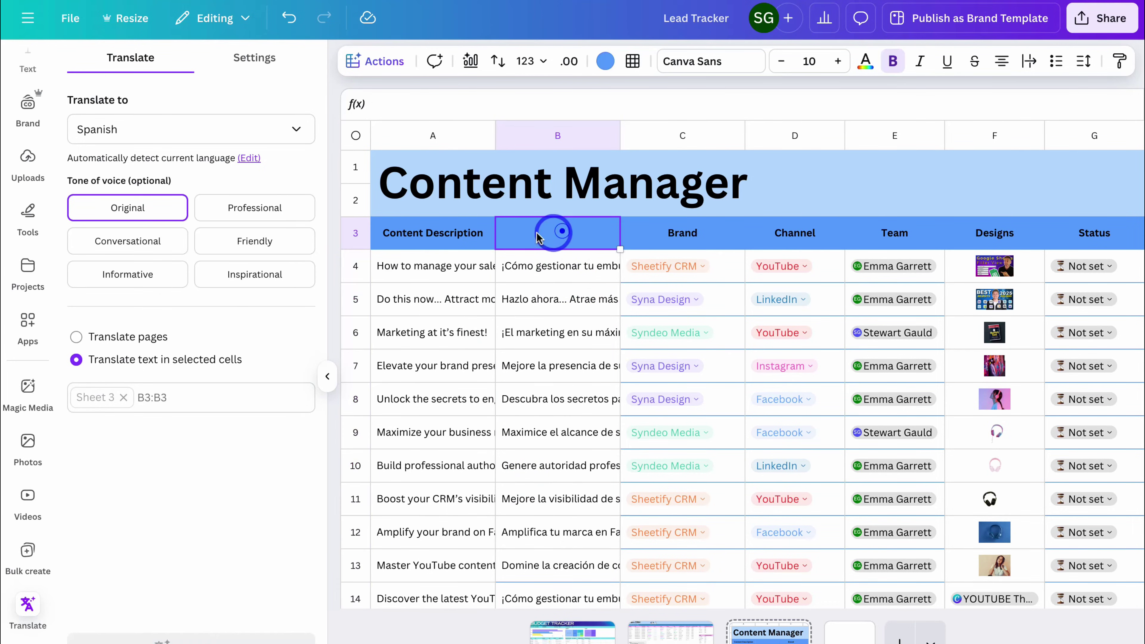
left_click(468, 231)
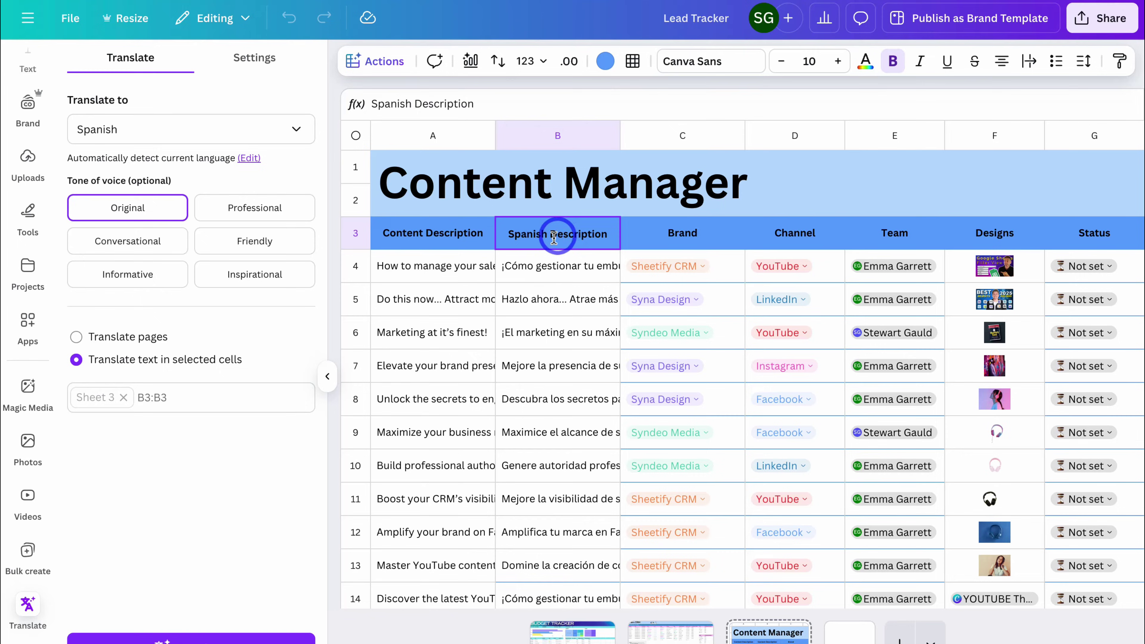
left_click(554, 270)
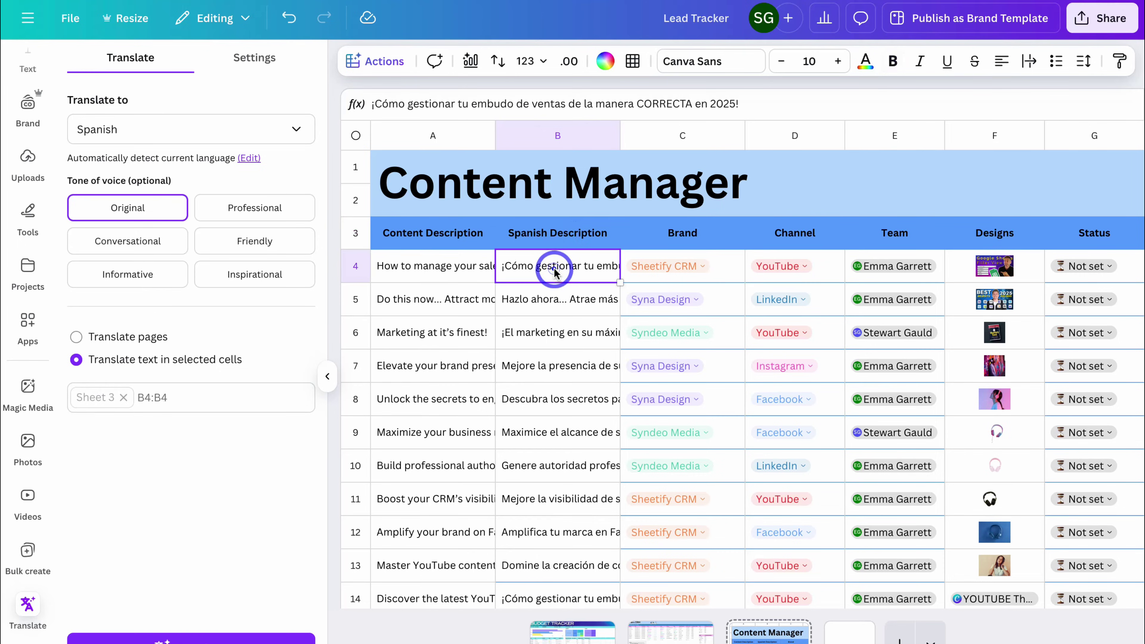
left_click(327, 376)
Enter 100 in cell J4 under Cost and format it as currency.
scroll(759, 215, "right", 5)
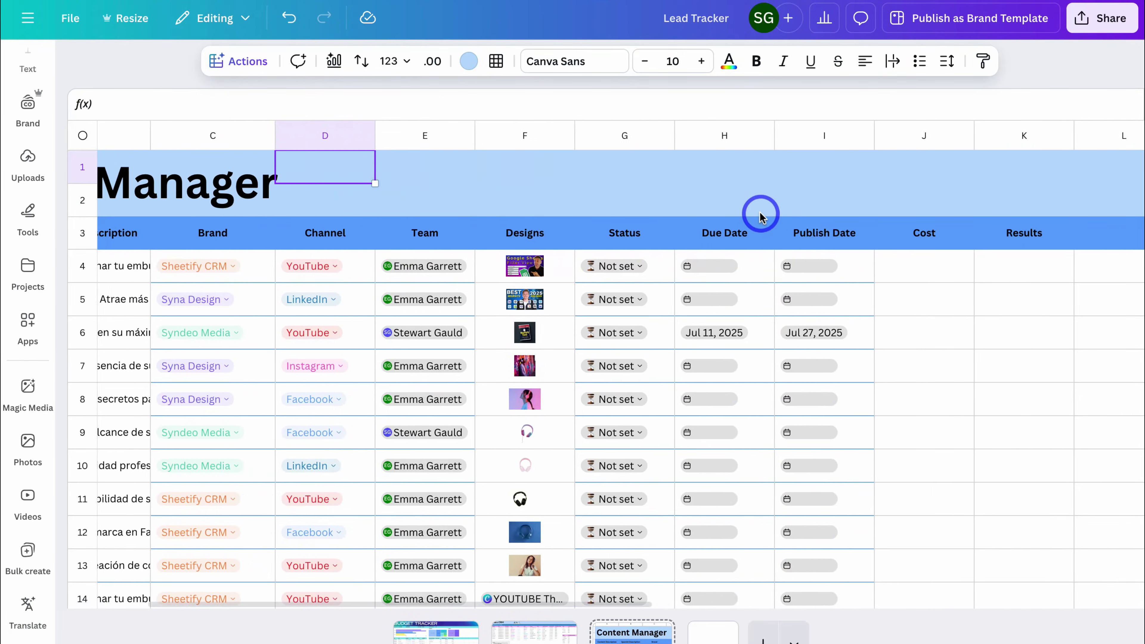
left_click(876, 260)
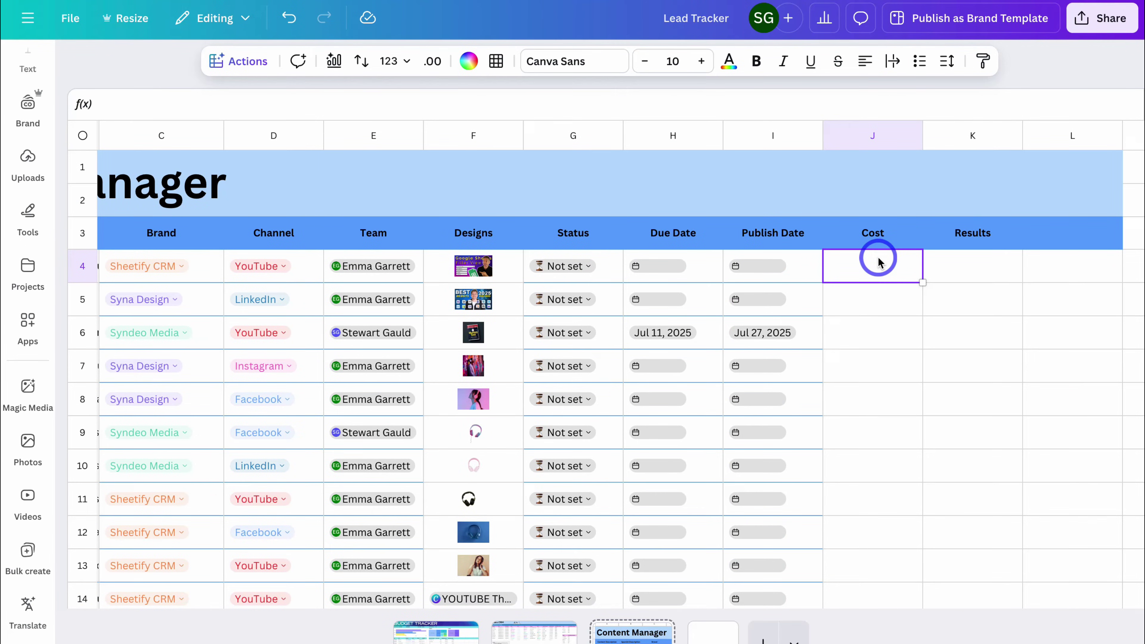
left_click(919, 267)
type("100")
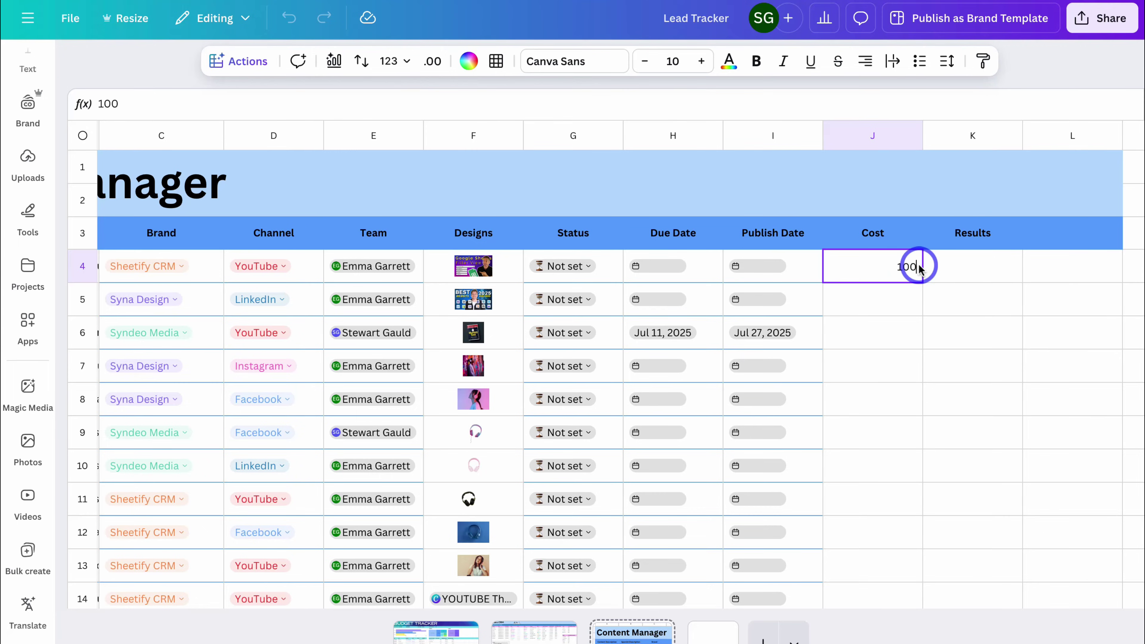
left_click(393, 61)
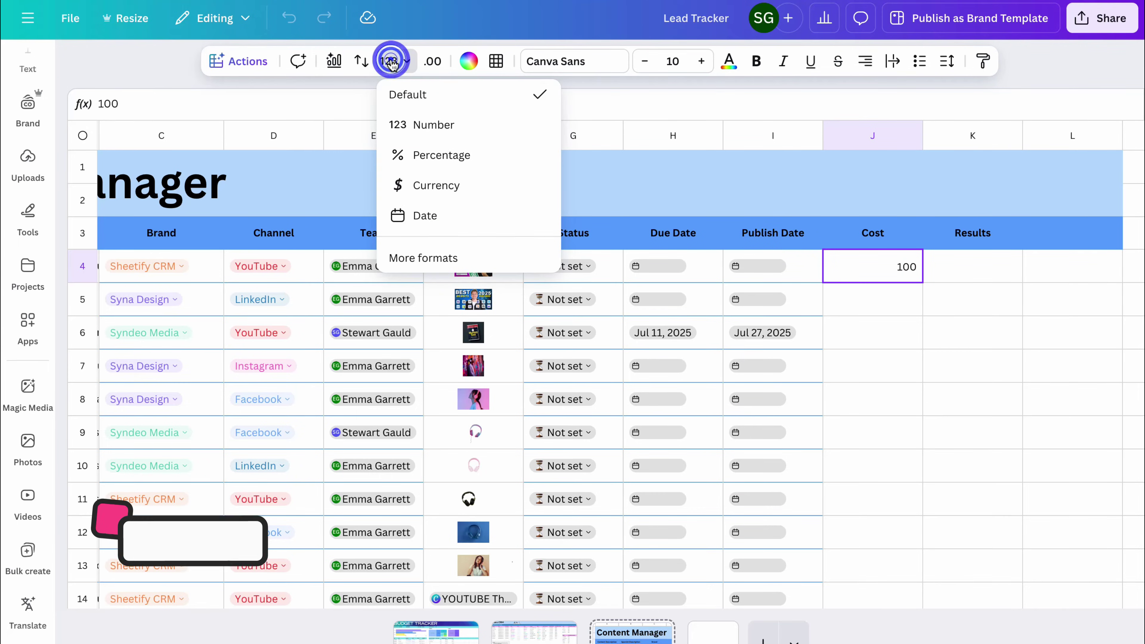
left_click(485, 185)
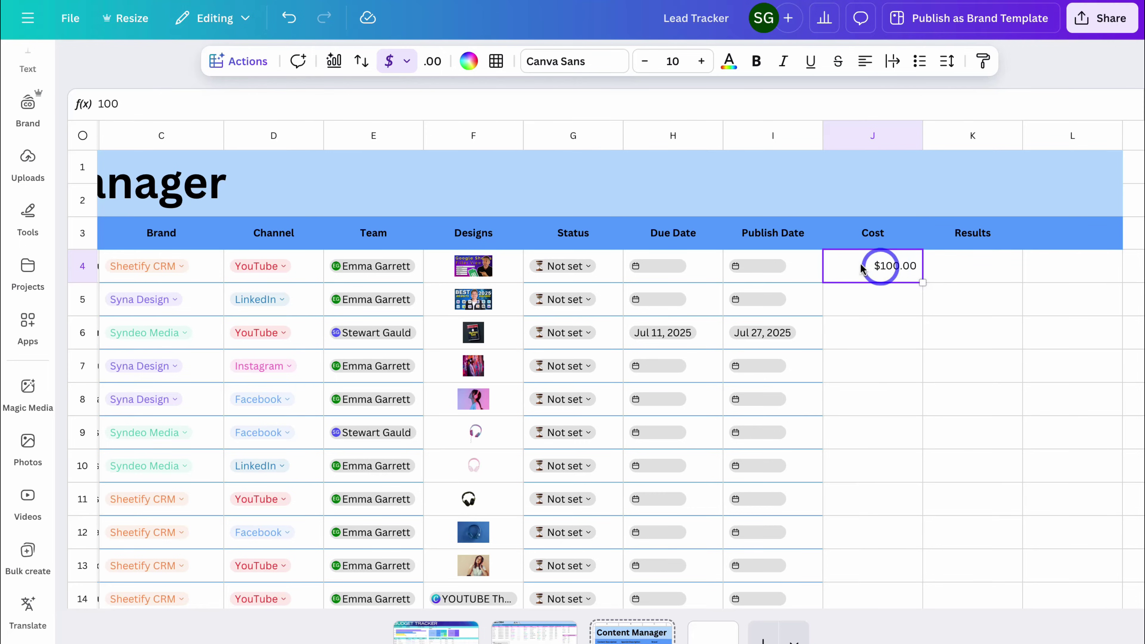
Examine the additional currency formats available for the J4 cost, keeping the dollar format.
left_click(392, 61)
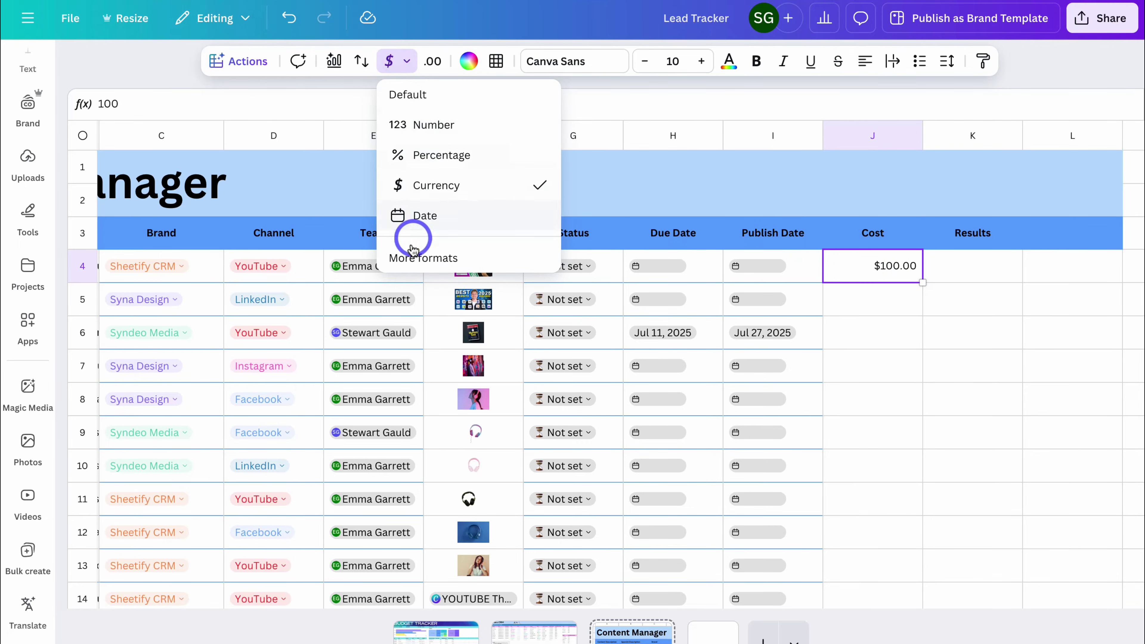
left_click(489, 258)
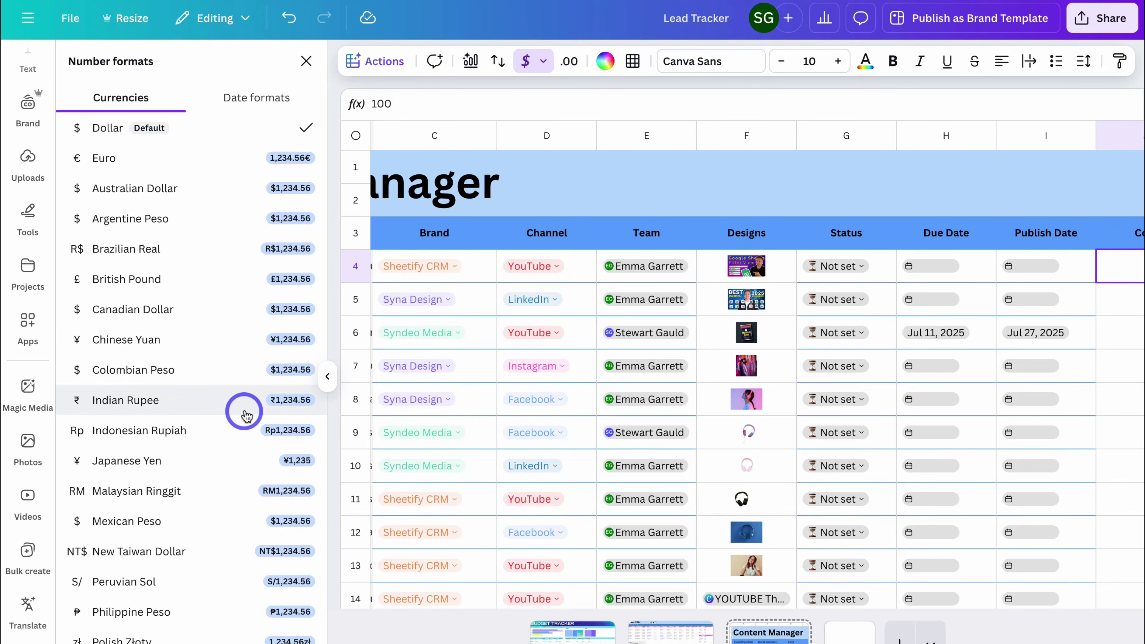
left_click(327, 376)
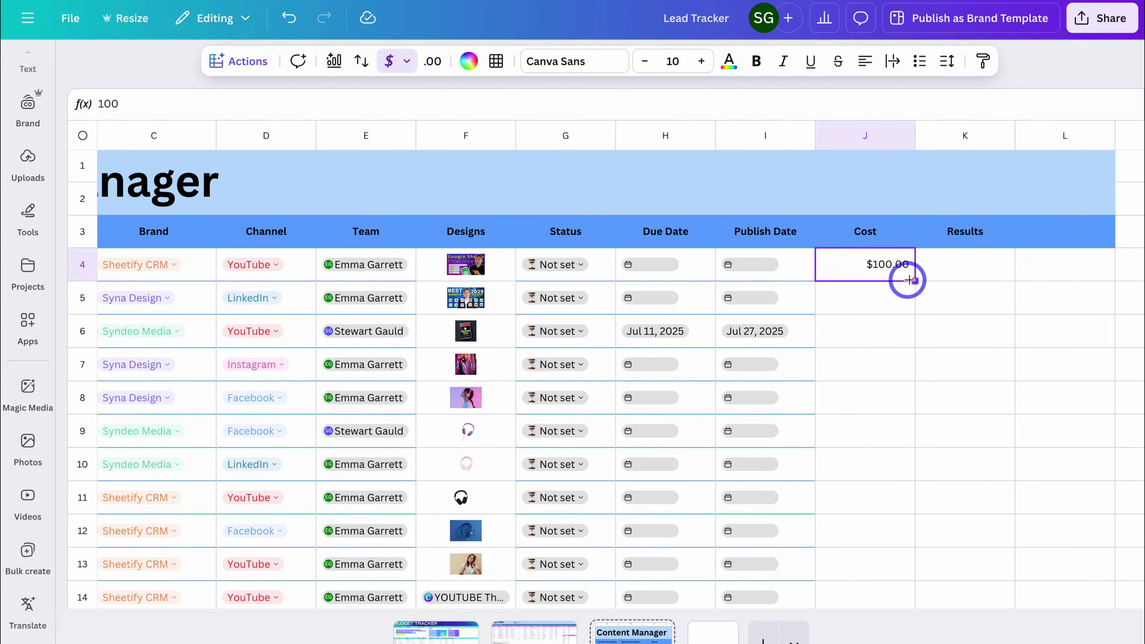
Fill the J4 cost value down the Cost column alongside the content rows.
left_click_drag(910, 280, 910, 595)
scroll(856, 564, "right", 3)
left_click(780, 531)
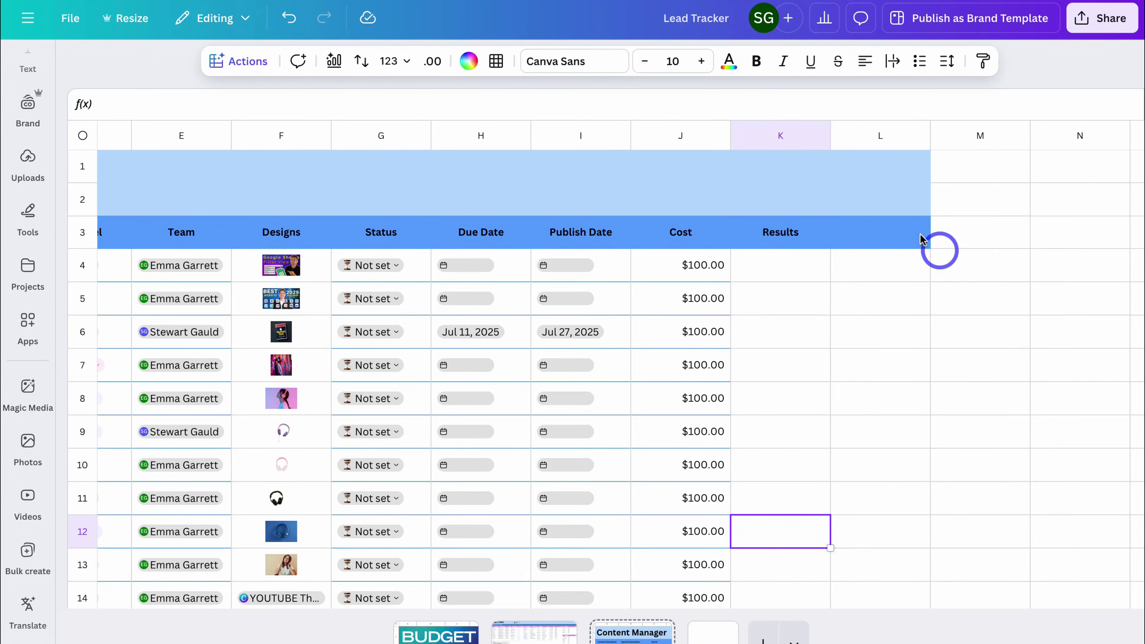
Add the header "Comments" in L3, next to Results.
left_click(886, 231)
left_click(790, 236)
left_click_drag(828, 248, 915, 238)
double_click(887, 232)
type("Comments")
Comment on L4, mentioning the teammate with "please ensure the design meets the specific brief shared.", grant Can edit access and assign it to them.
left_click(888, 270)
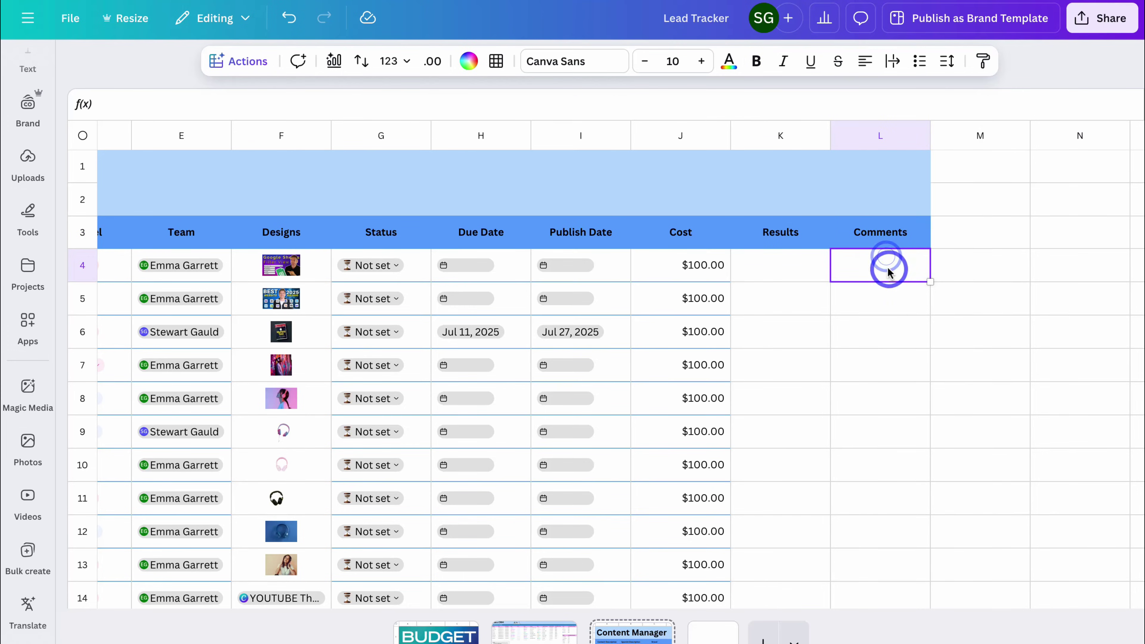
left_click(298, 61)
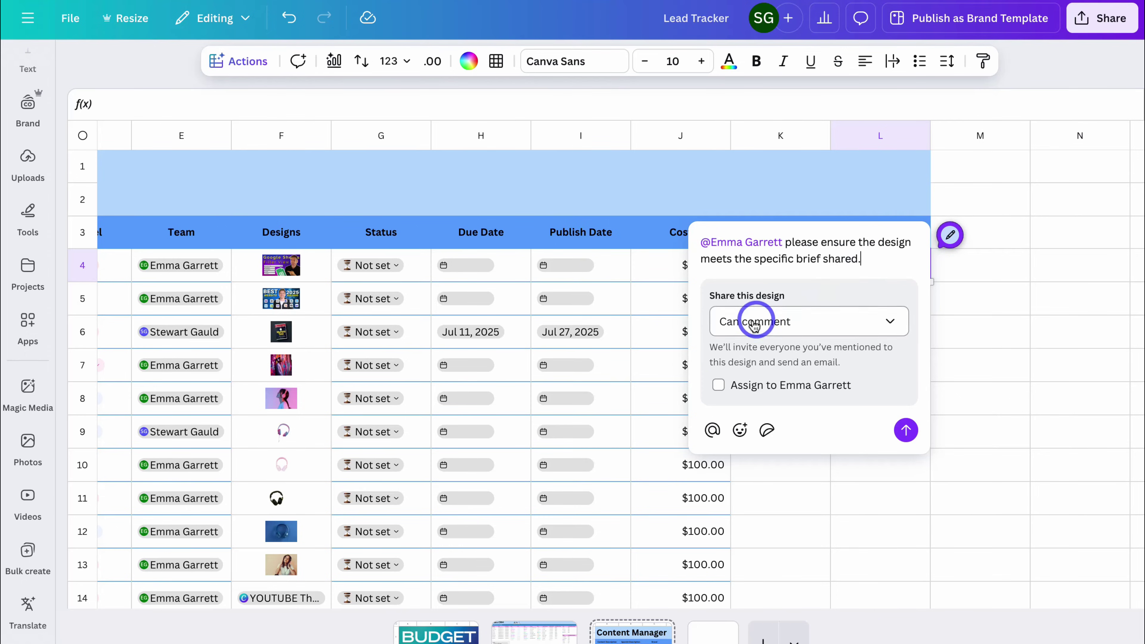
left_click(834, 321)
left_click(741, 392)
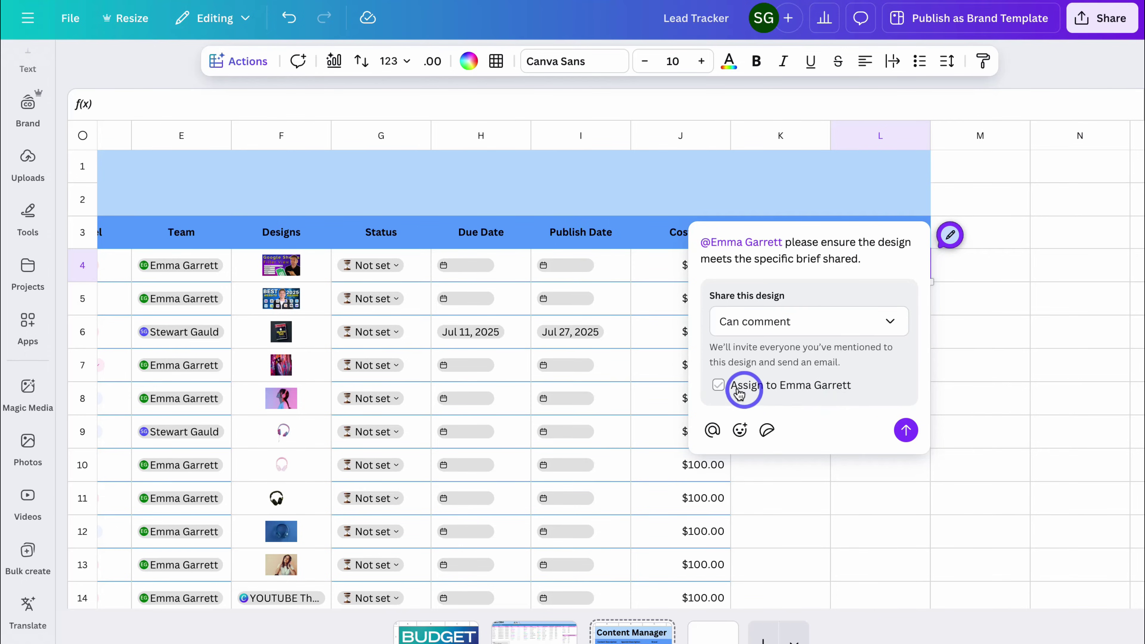
left_click(719, 385)
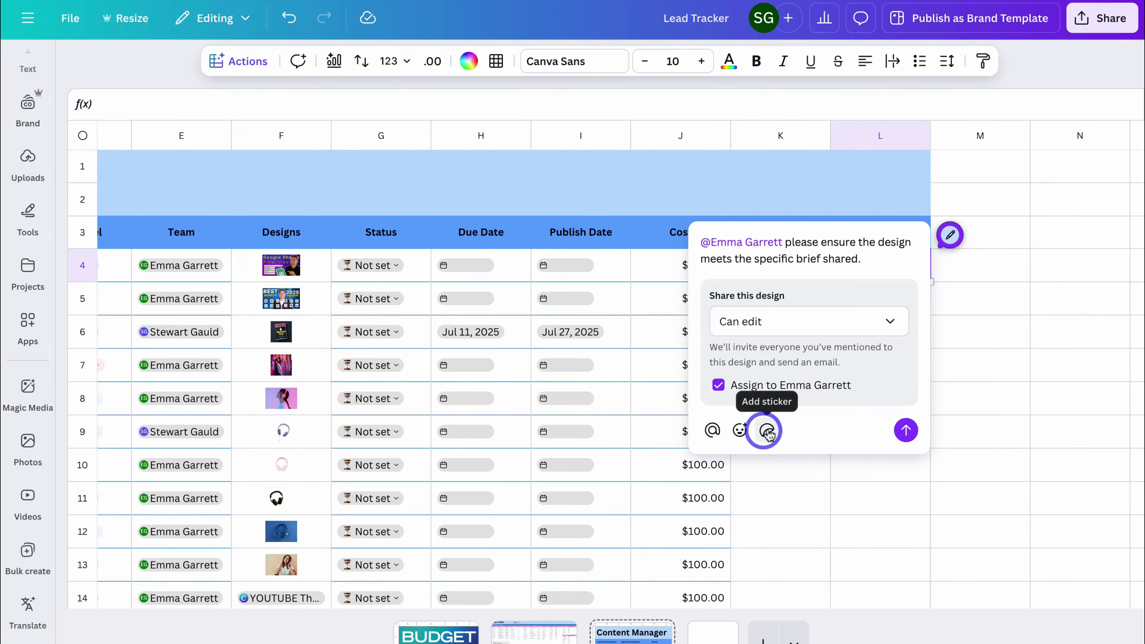
left_click(906, 430)
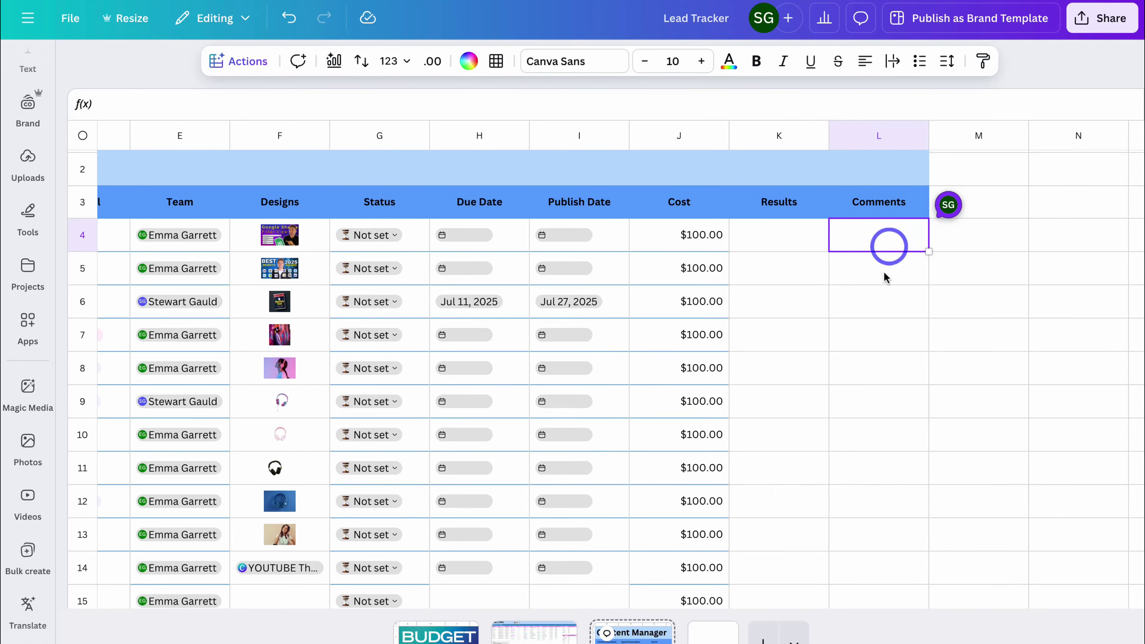
Review the posted comment thread on cell L4 and its assignment.
left_click(946, 204)
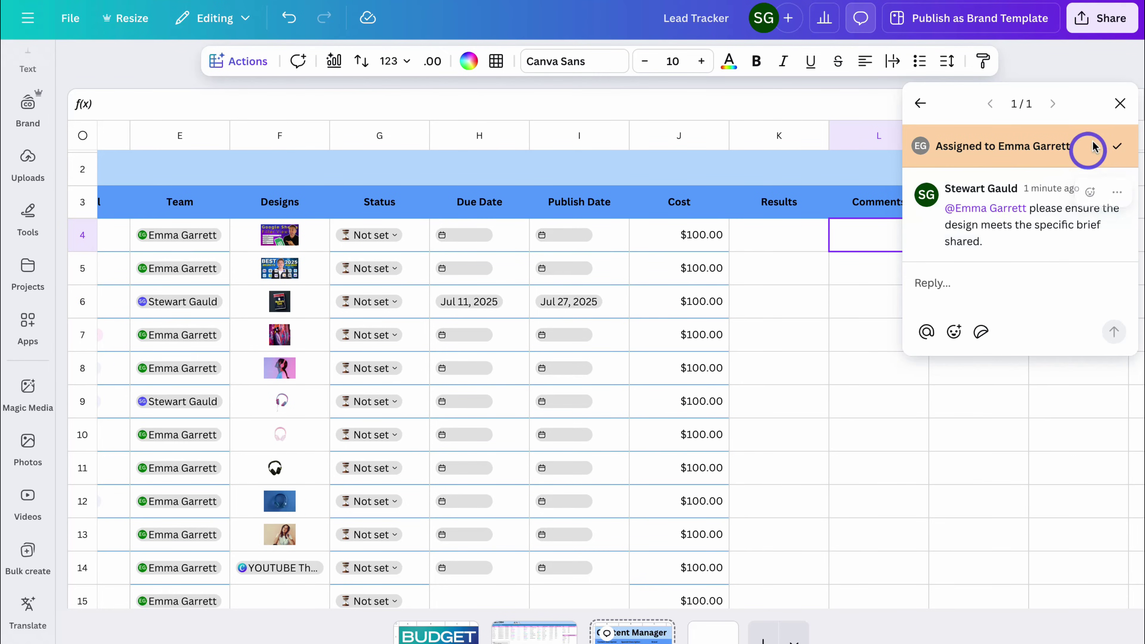
left_click(1118, 104)
scroll(649, 275, "left", 5)
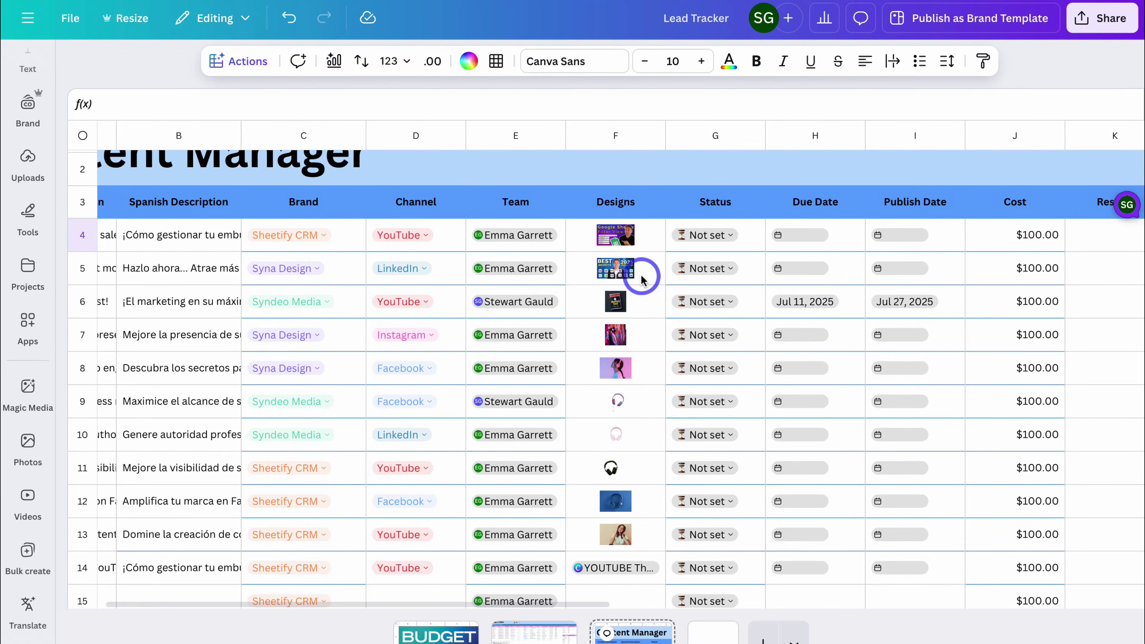
Start a comment on the design in cell F4.
left_click(647, 247)
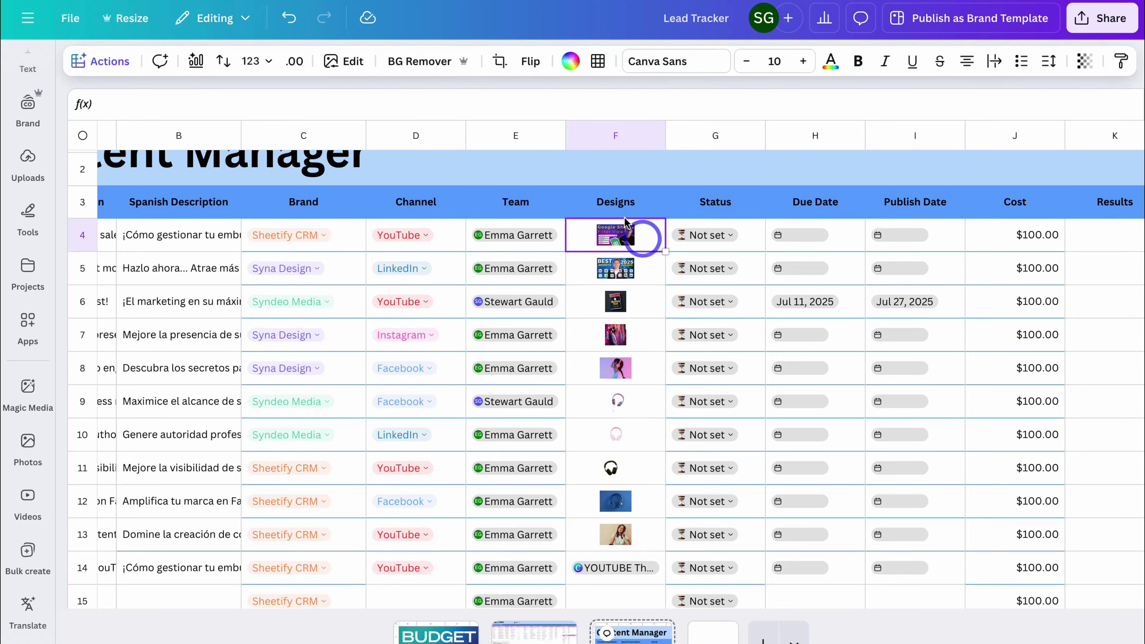
left_click(159, 61)
left_click(677, 207)
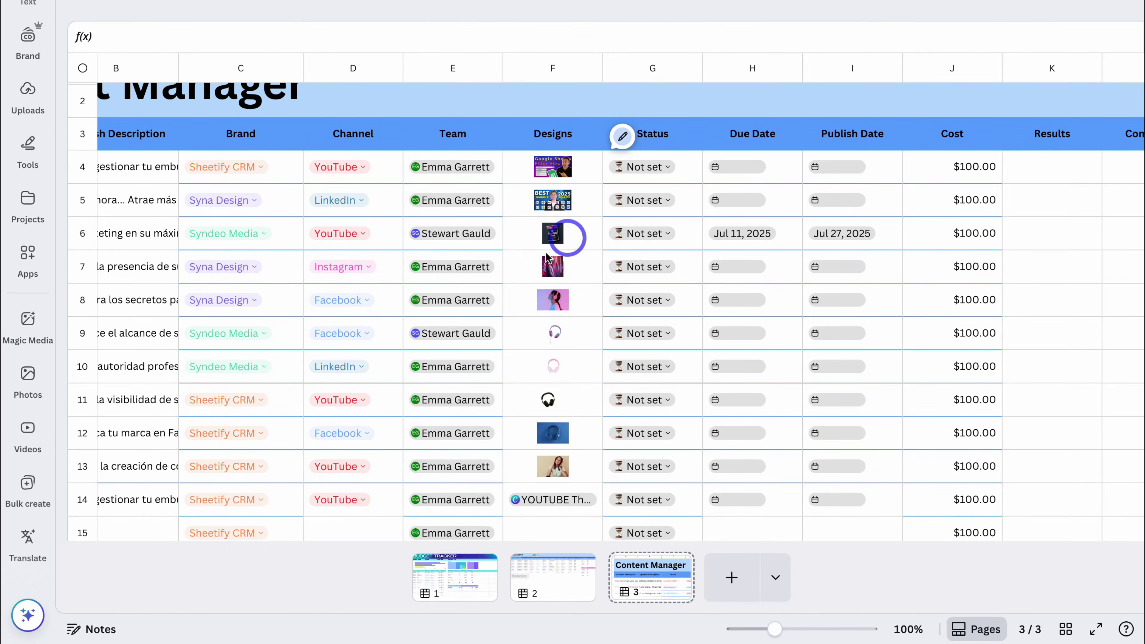
Add a new sheet page and generate a one-month content calendar table from A1 with the Content calendar suggestion.
left_click(762, 639)
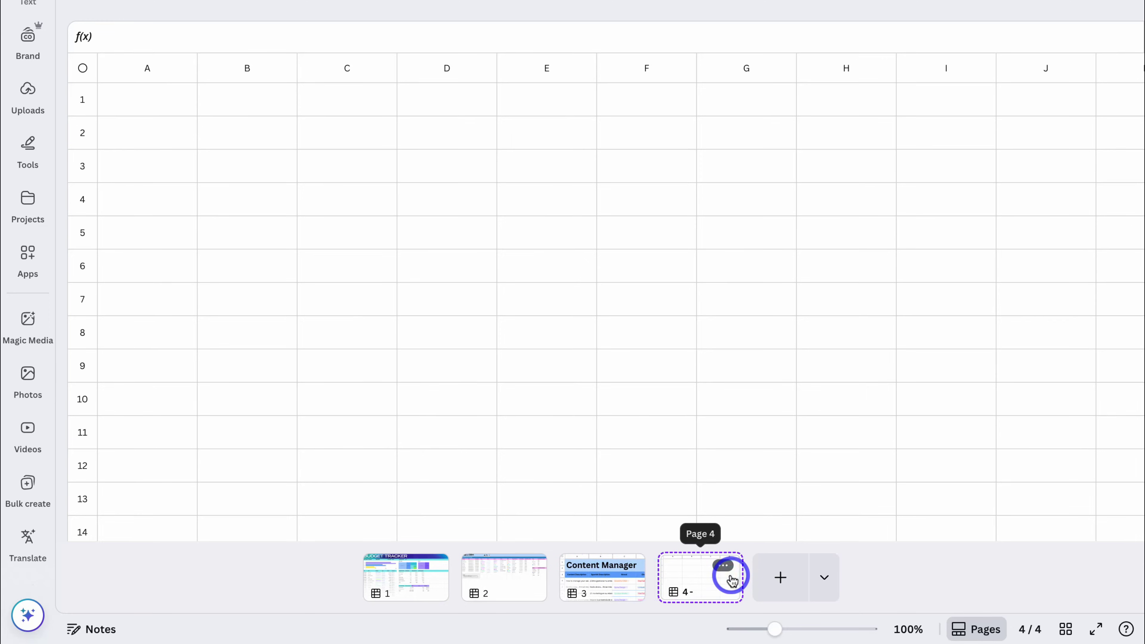
left_click(152, 101)
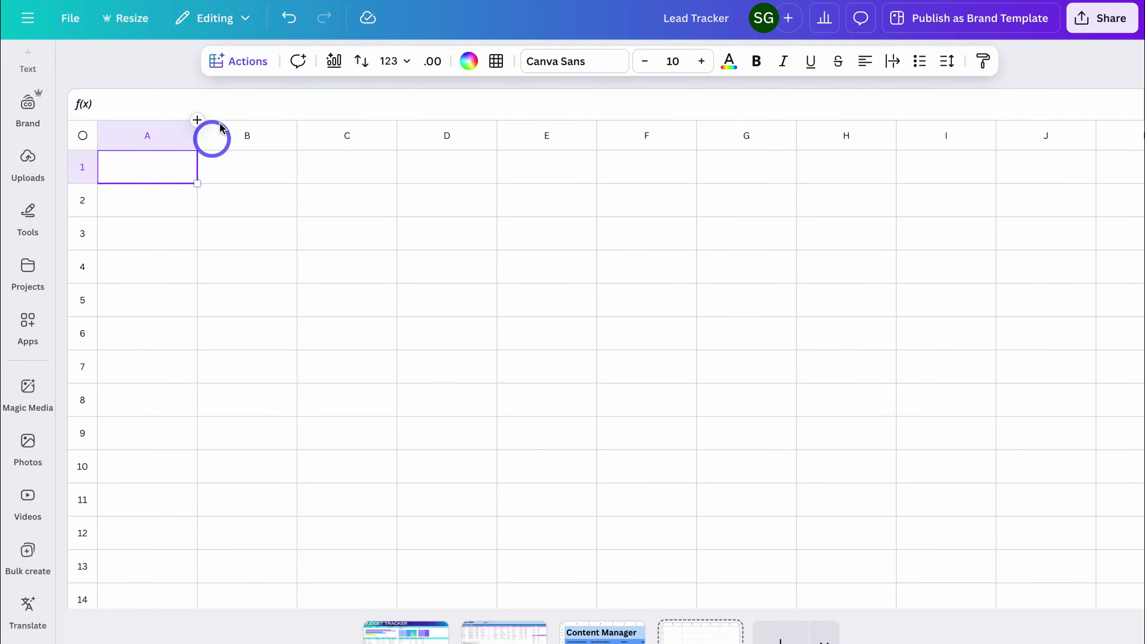
left_click(230, 65)
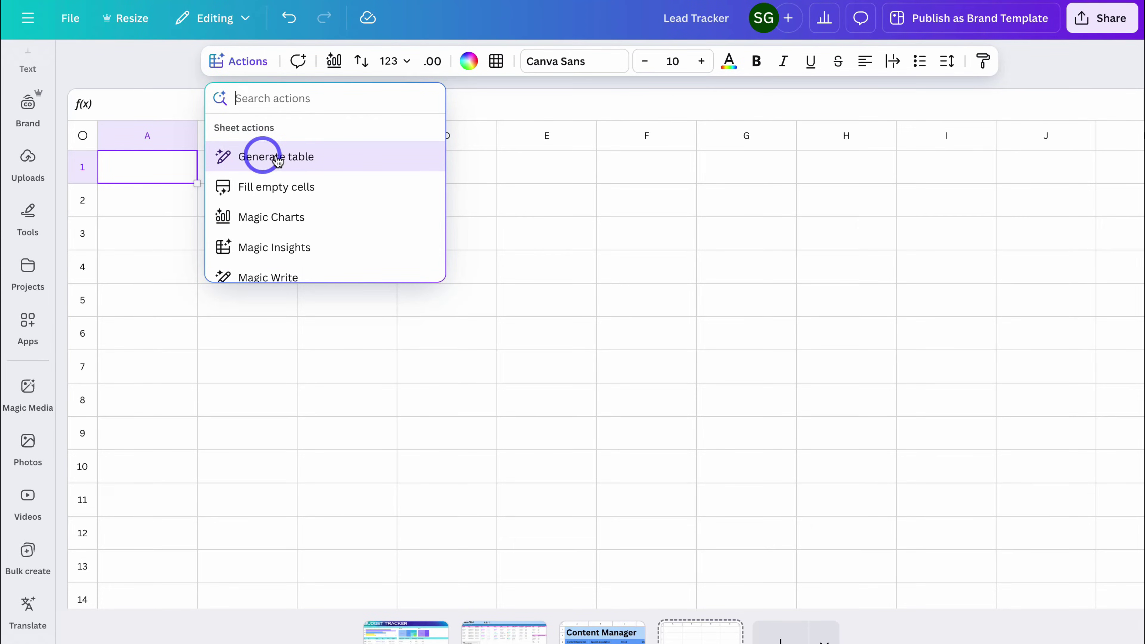
left_click(338, 159)
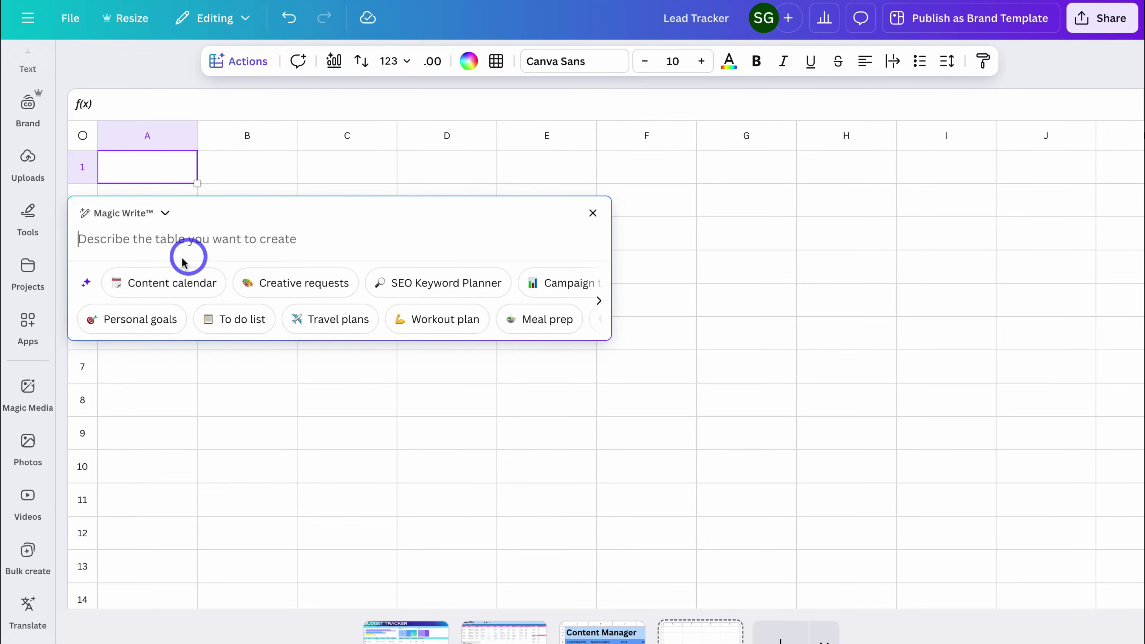
left_click(180, 286)
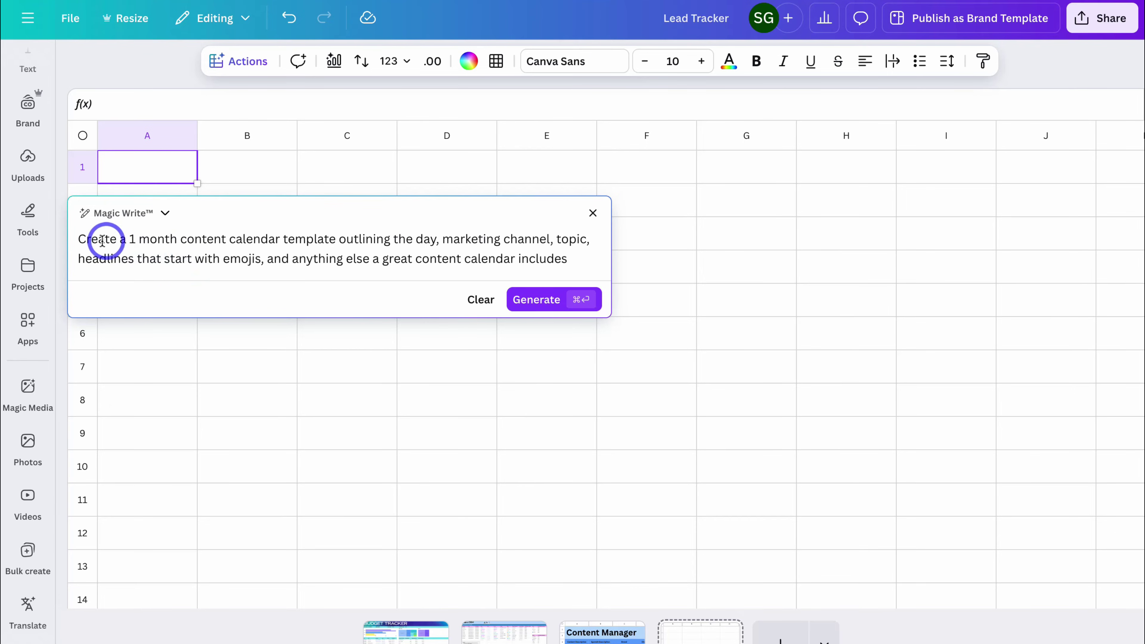
left_click(524, 298)
Look through the generated content calendar table and insert it into the sheet.
scroll(524, 299, "up", 5)
scroll(524, 301, "up", 15)
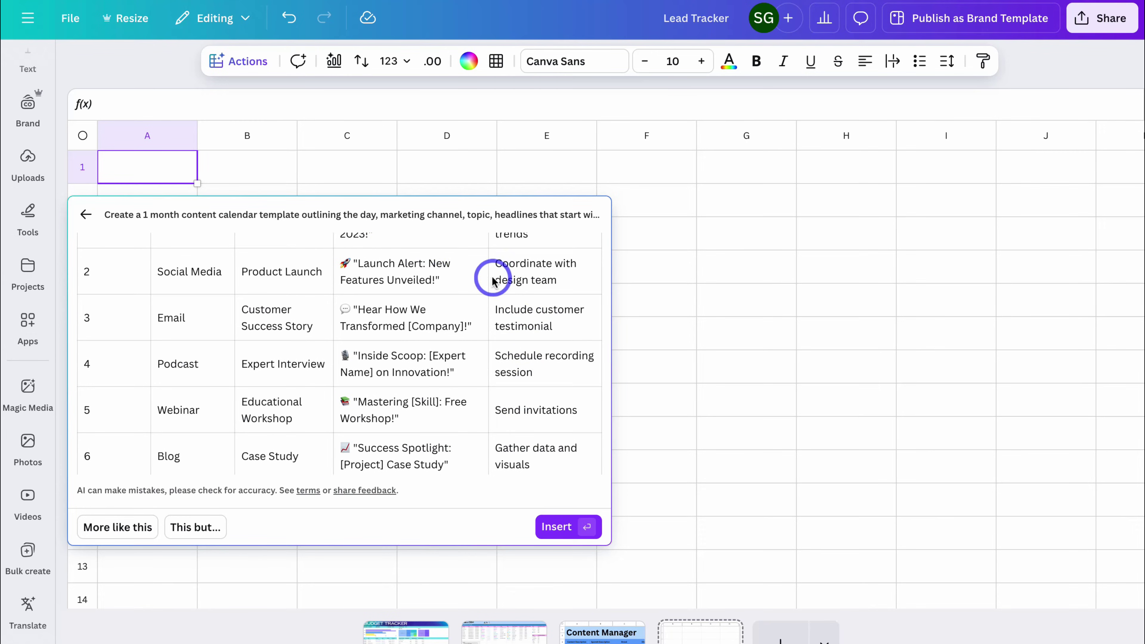
left_click(556, 527)
left_click(552, 381)
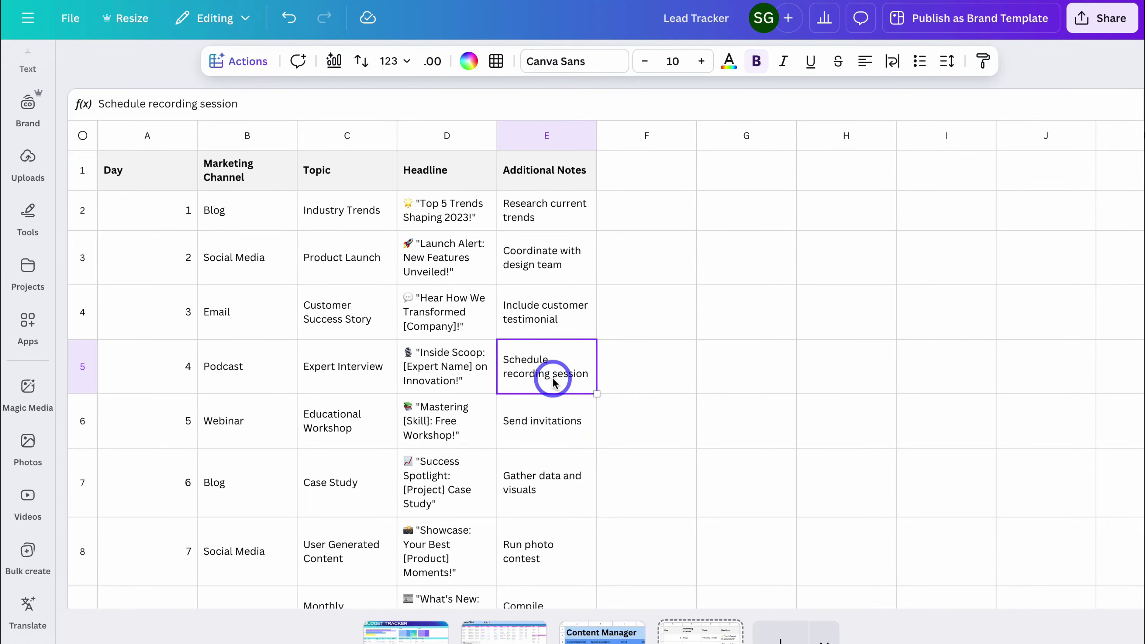
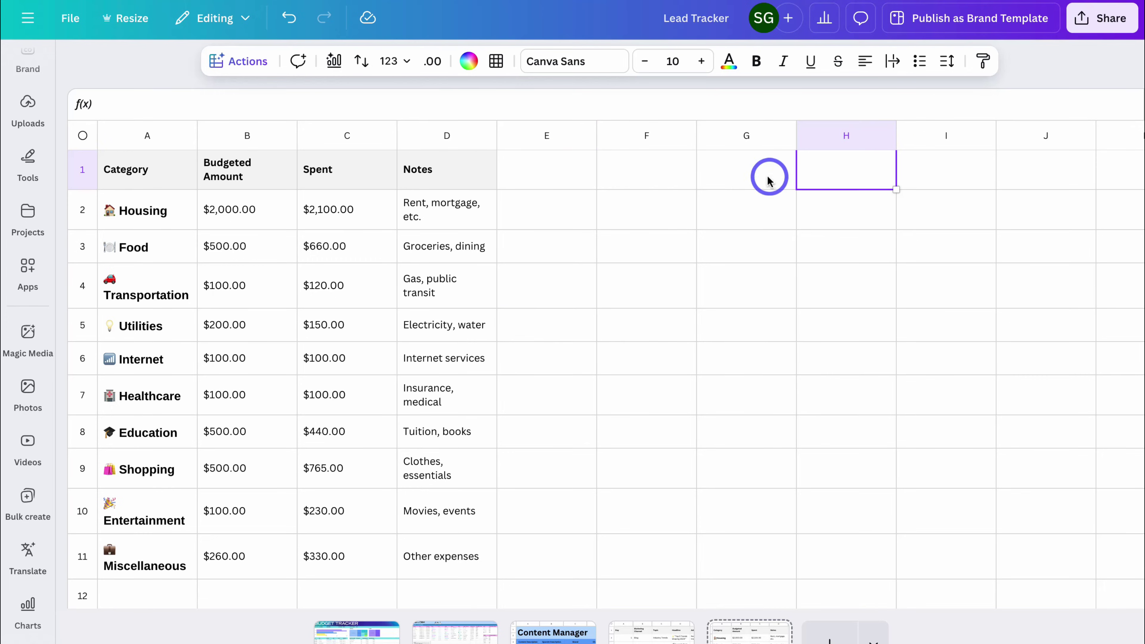
Insert a Magic Charts pie chart of the categories and budgeted amounts in A1:B11, comparing it with the bar and funnel types.
left_click_drag(171, 176, 238, 552)
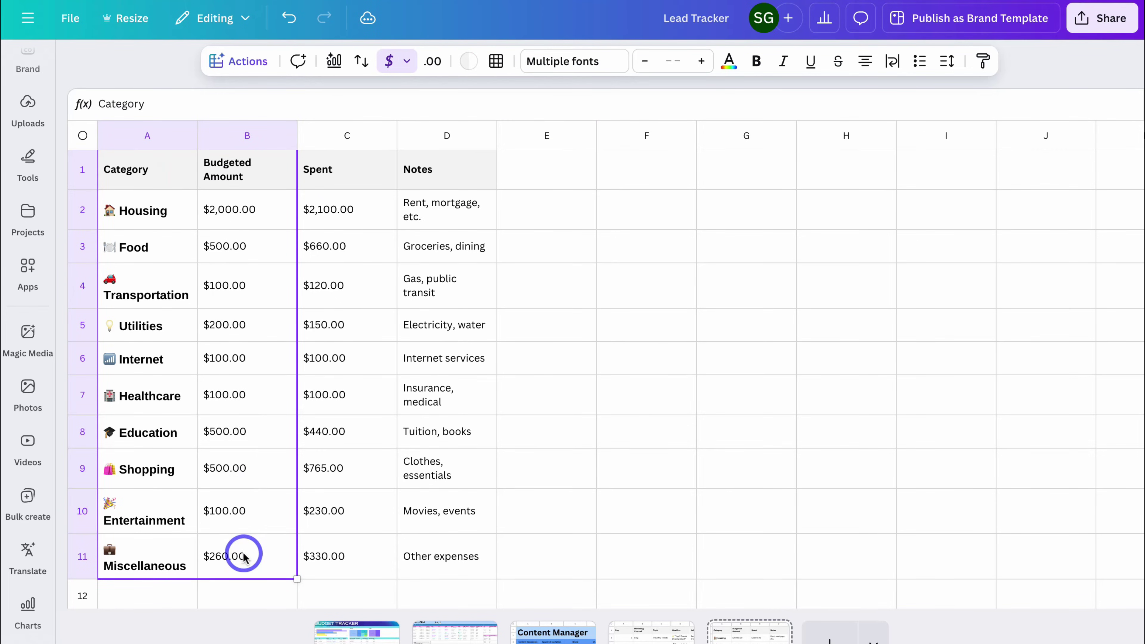
left_click(247, 62)
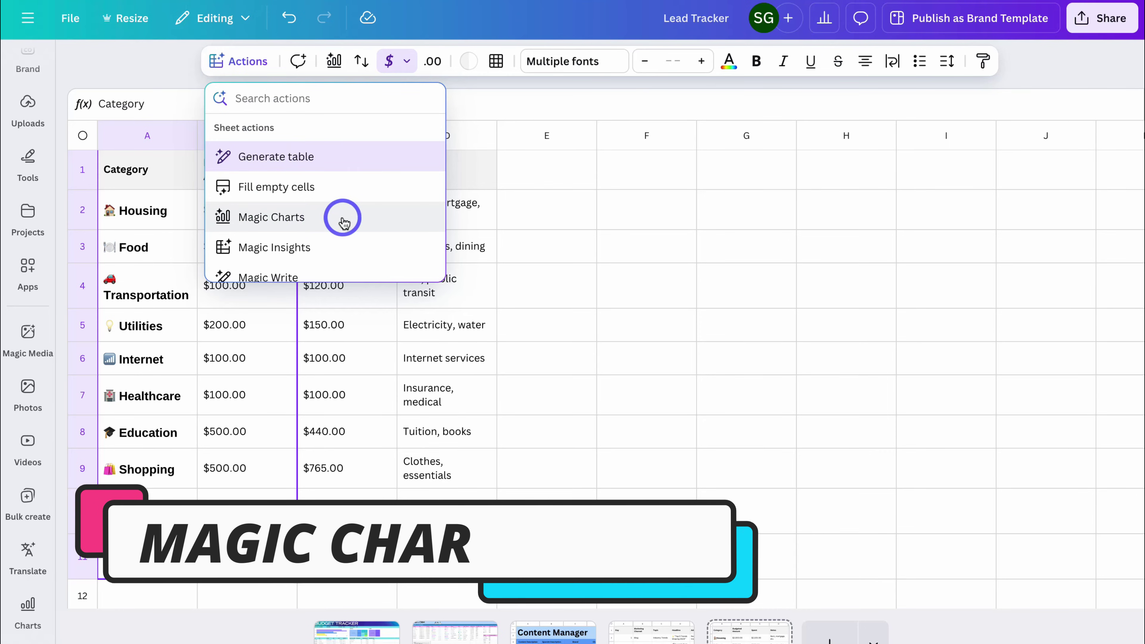
left_click(265, 219)
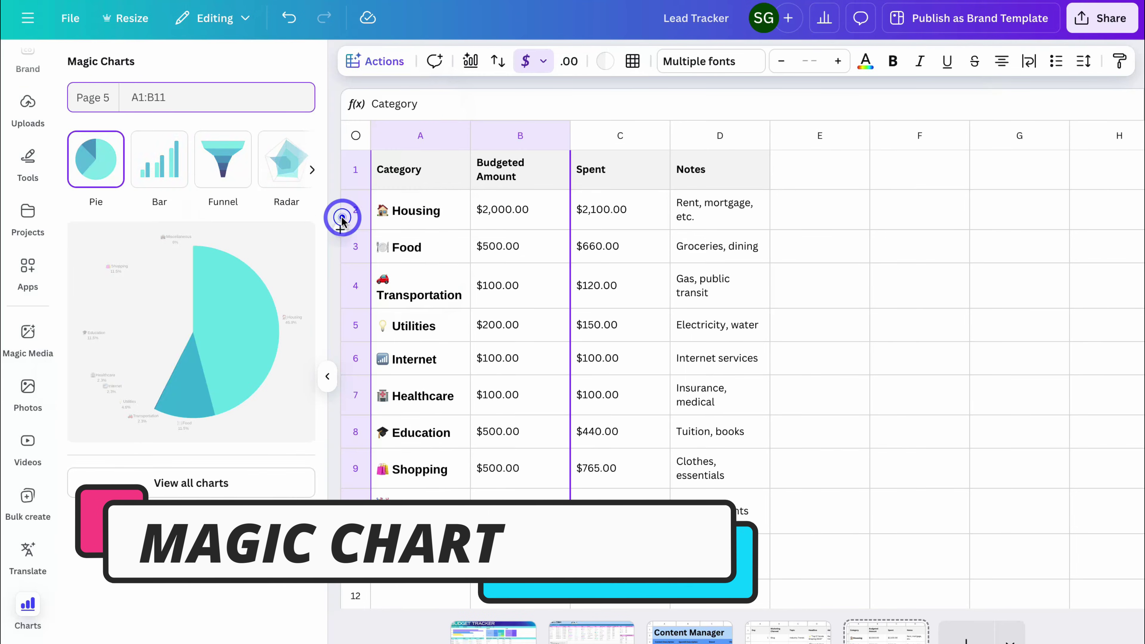
left_click(164, 177)
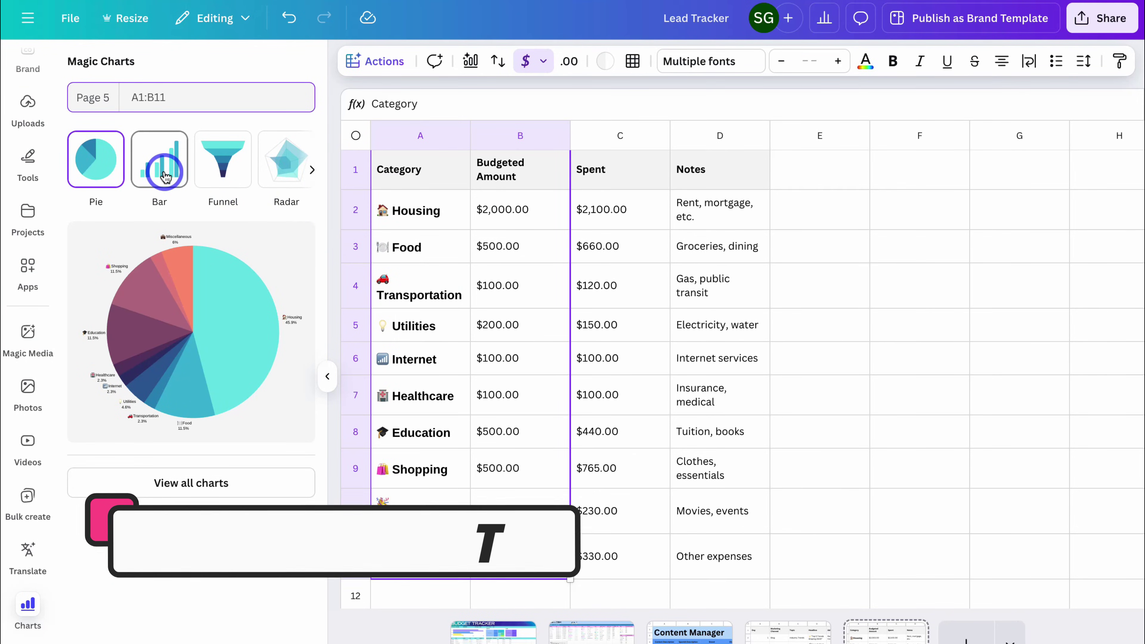
left_click(115, 176)
left_click(155, 163)
left_click(207, 168)
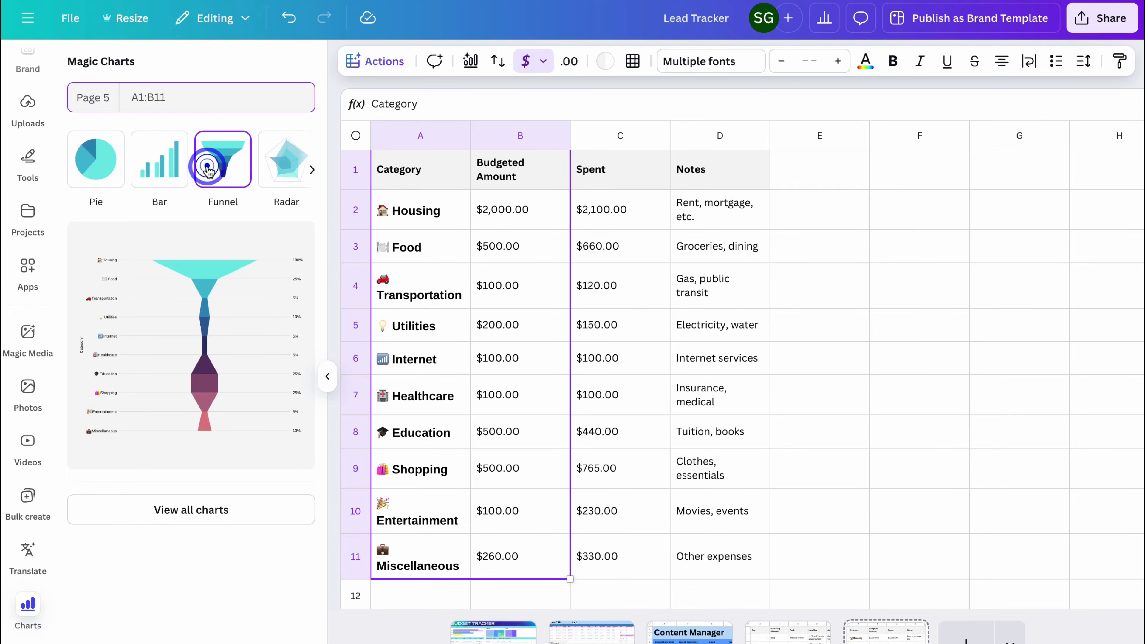
left_click(105, 166)
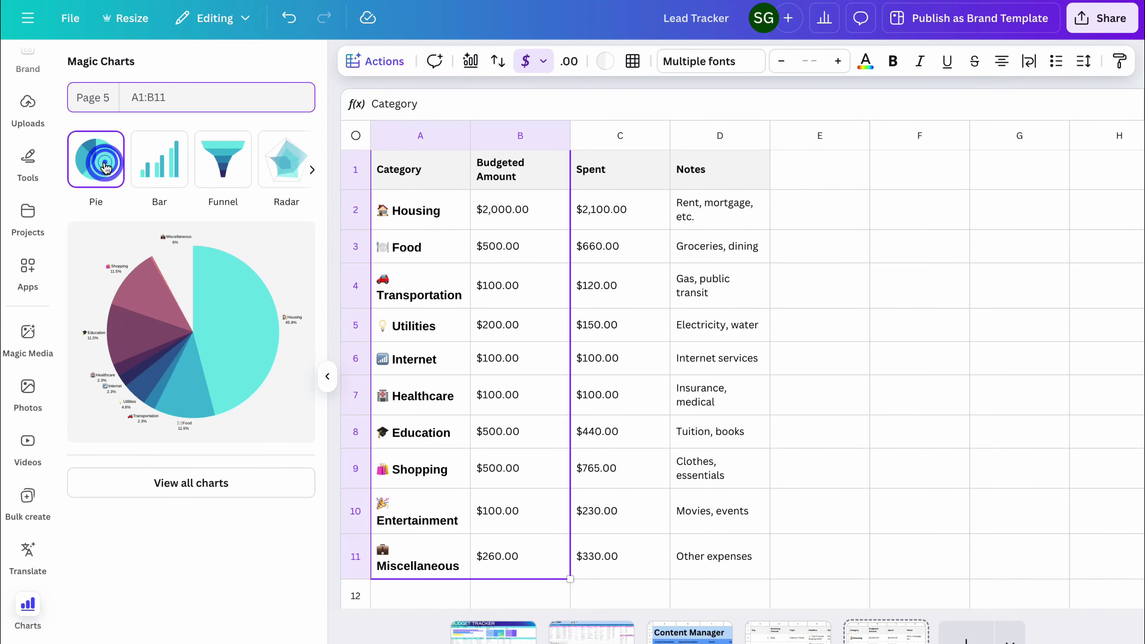
left_click(167, 320)
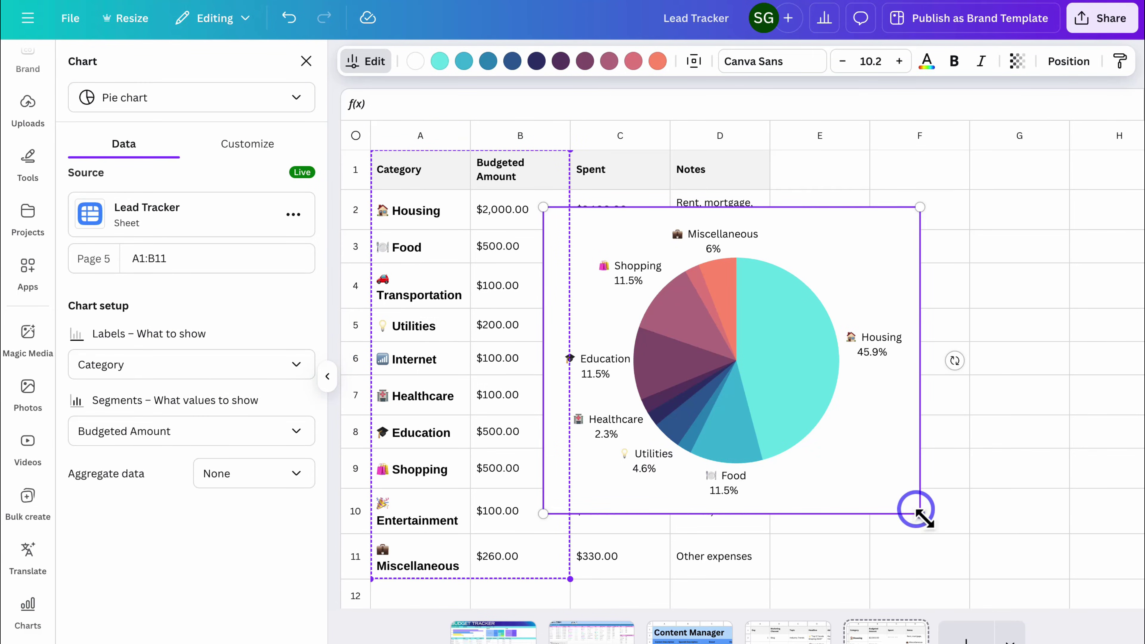
Shrink the pie chart, place it beside the Notes column over columns E to G, and inspect its slices.
left_click_drag(915, 508, 829, 440)
left_click_drag(754, 422, 974, 358)
left_click(1012, 482)
left_click(713, 318)
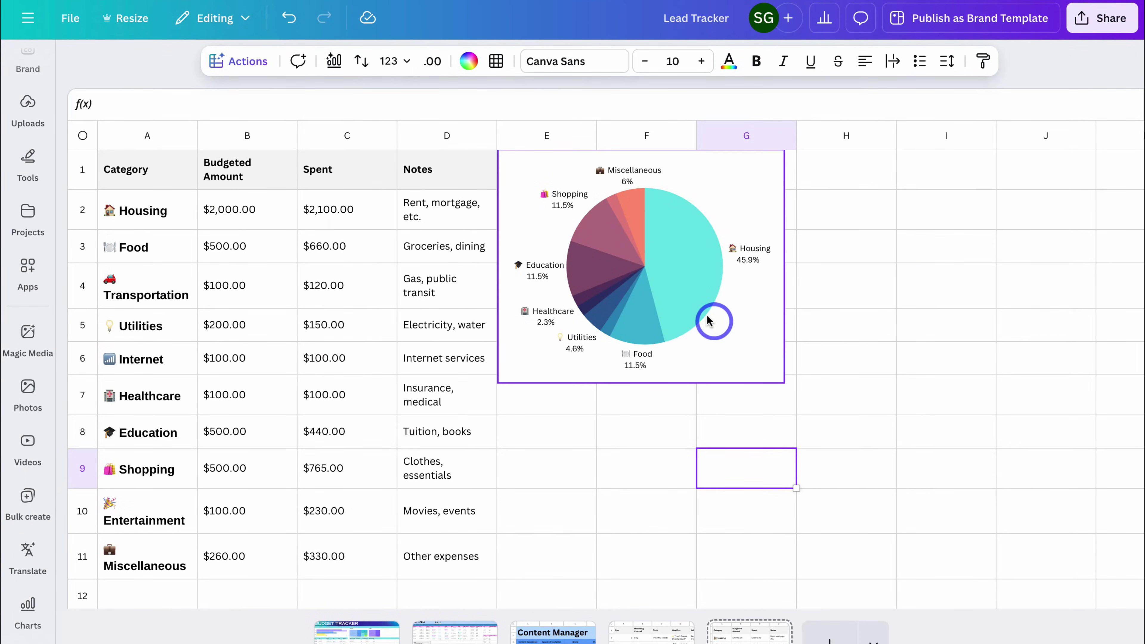
left_click(678, 285)
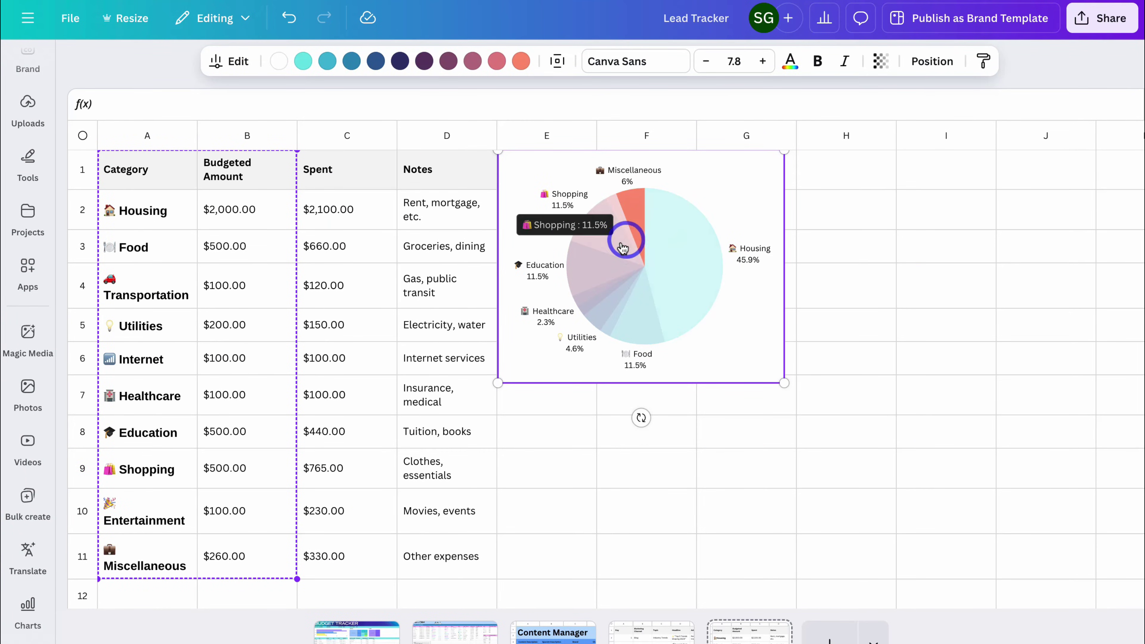
mouse_move(605, 271)
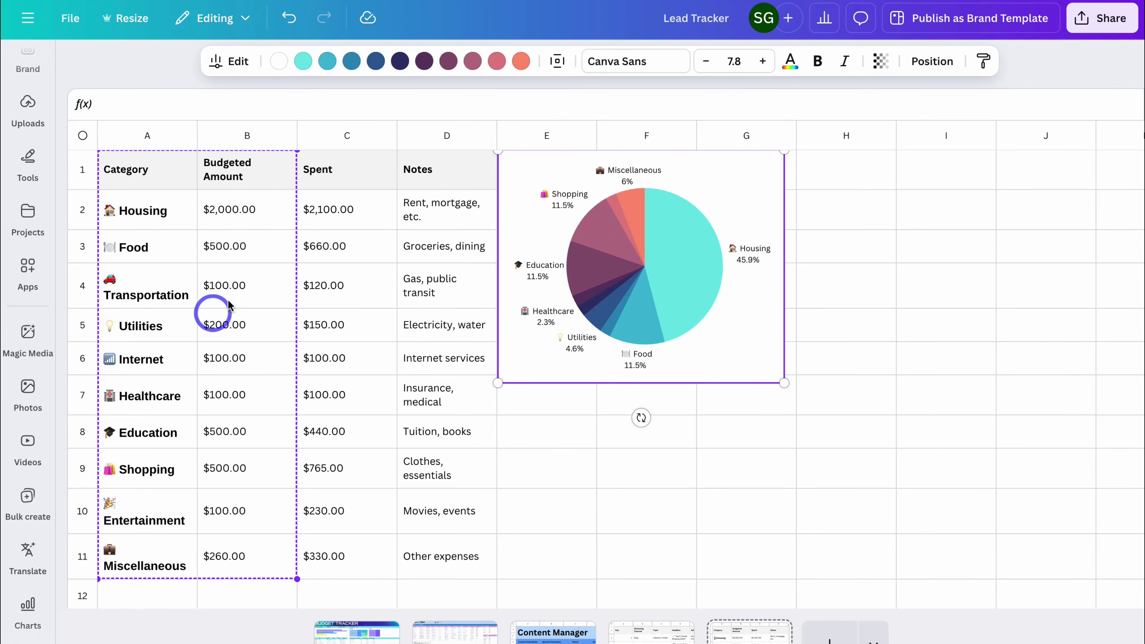
left_click(836, 296)
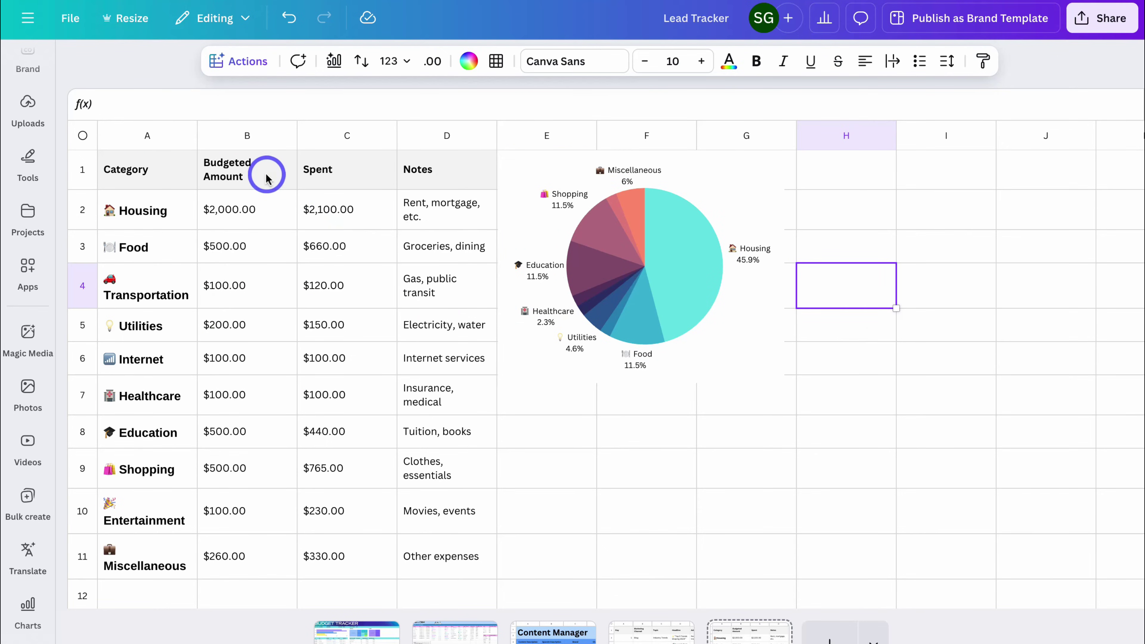
Insert a Magic Charts bar chart comparing Budgeted Amount and Spent from B1:C11.
left_click_drag(264, 176, 339, 545)
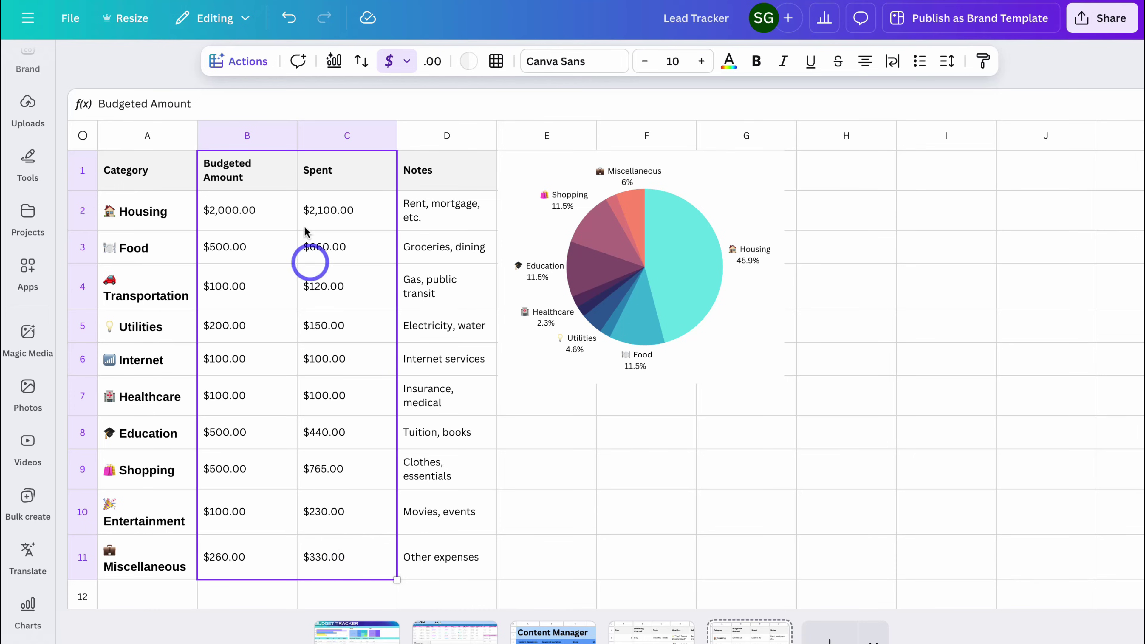
left_click(238, 61)
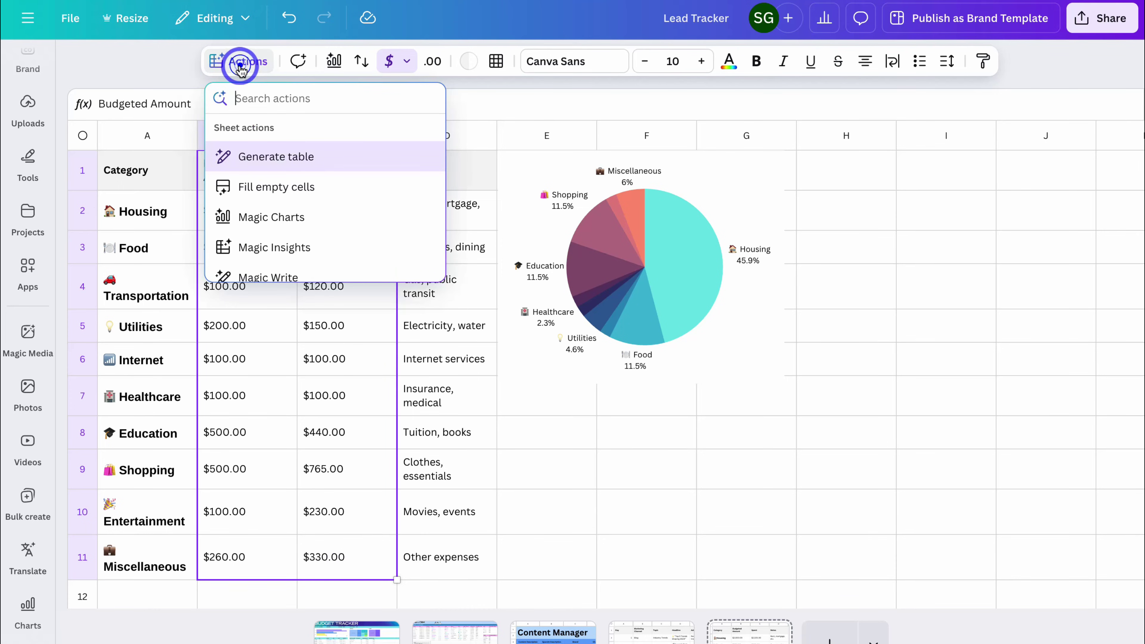
left_click(318, 218)
left_click(156, 168)
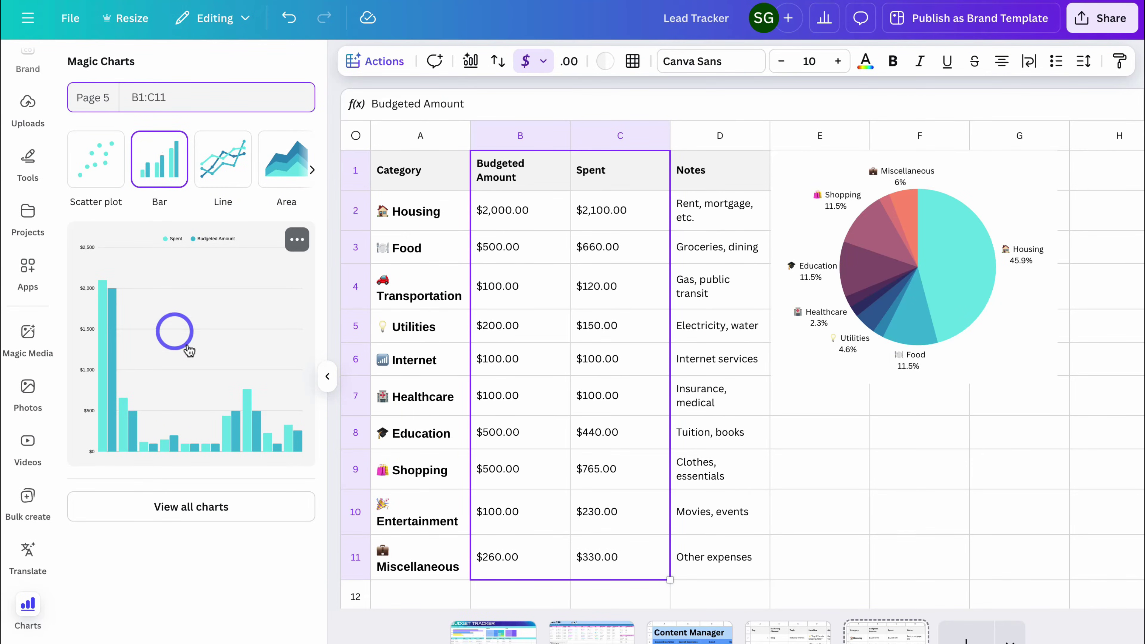
left_click(198, 328)
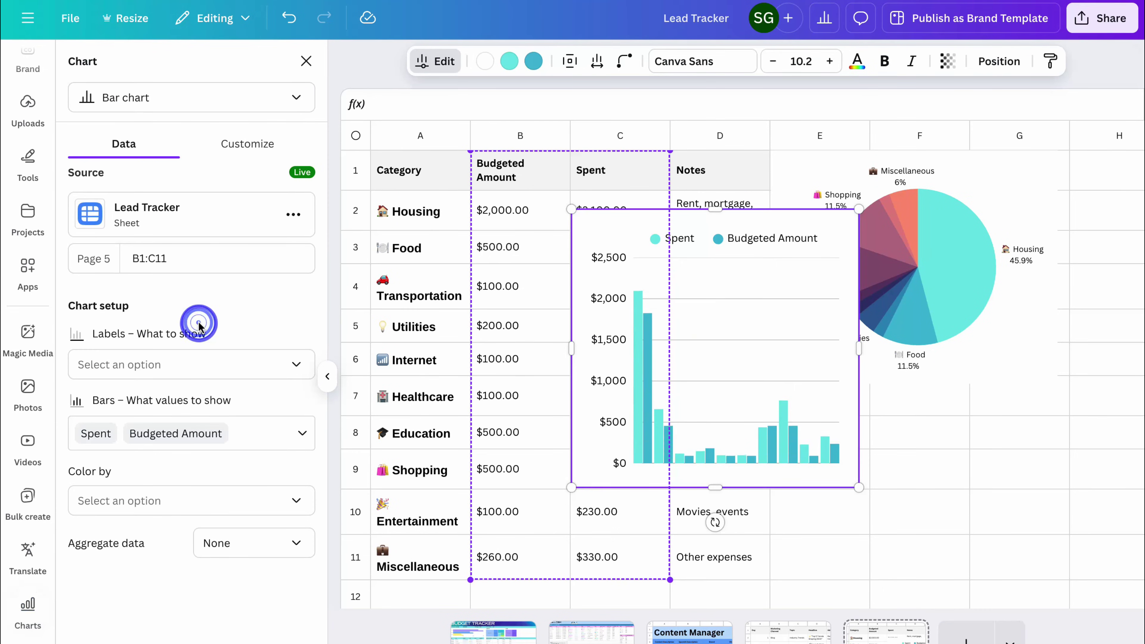
Place the bar chart directly below the pie chart and inspect its bars.
scroll(633, 351, "down", 2)
left_click_drag(675, 319, 940, 503)
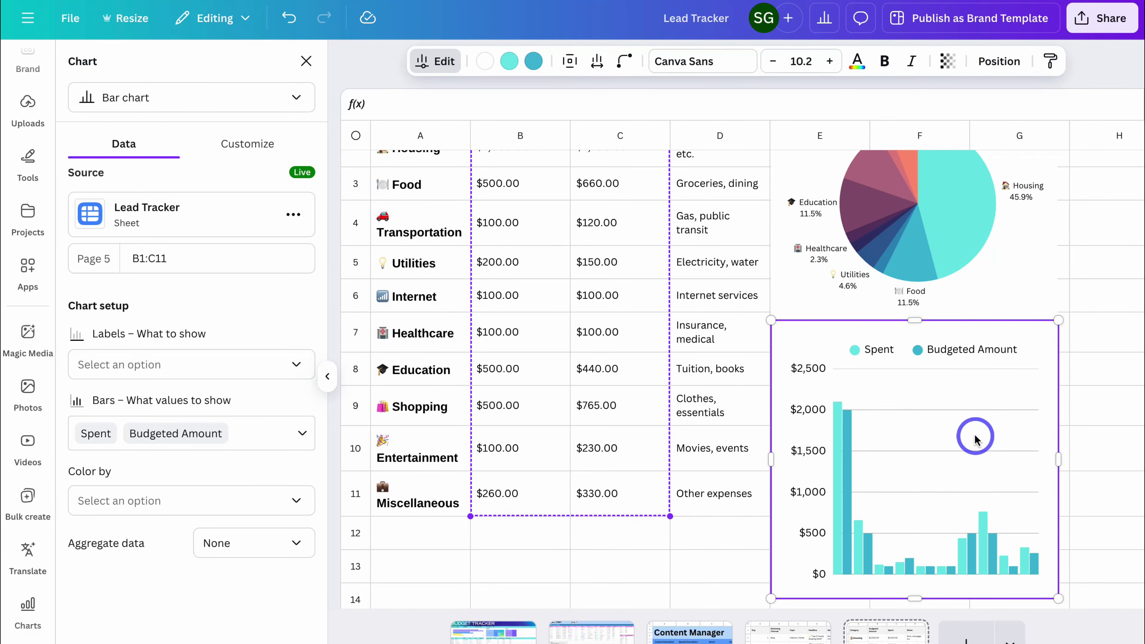
mouse_move(841, 445)
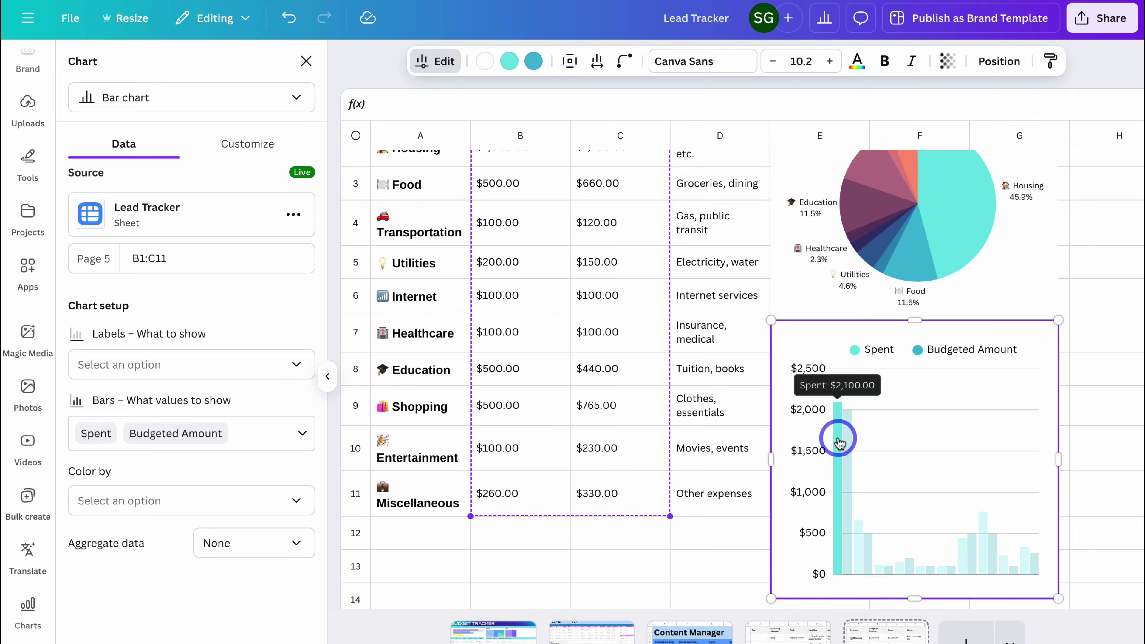
scroll(861, 536, "up", 2)
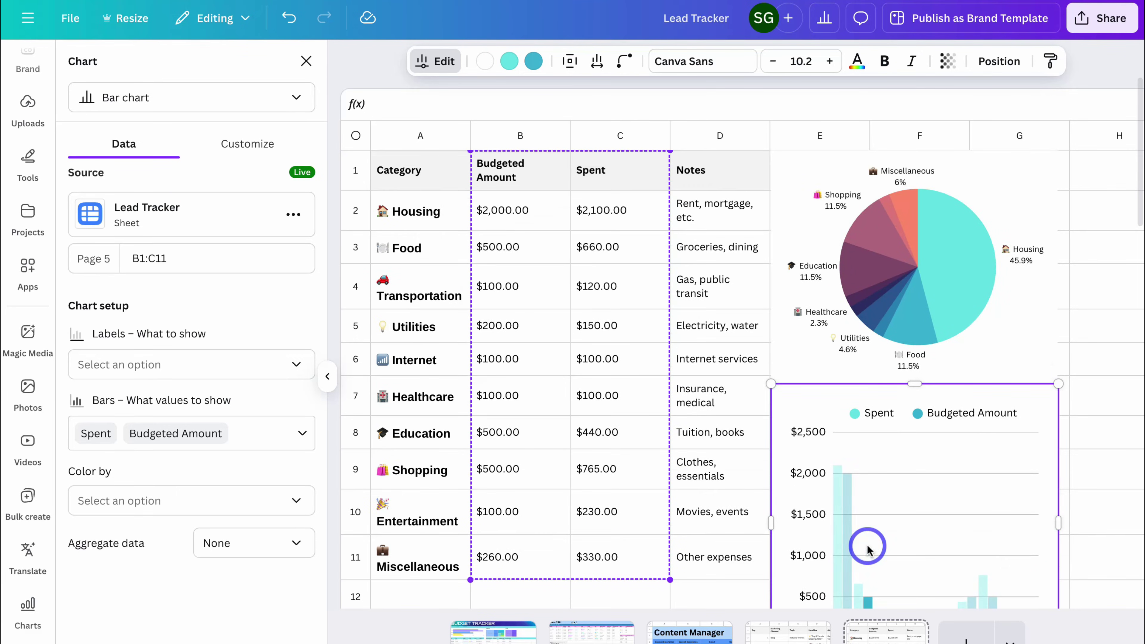
Review the pie chart's data setup and customization options, and close the chart settings.
left_click(880, 328)
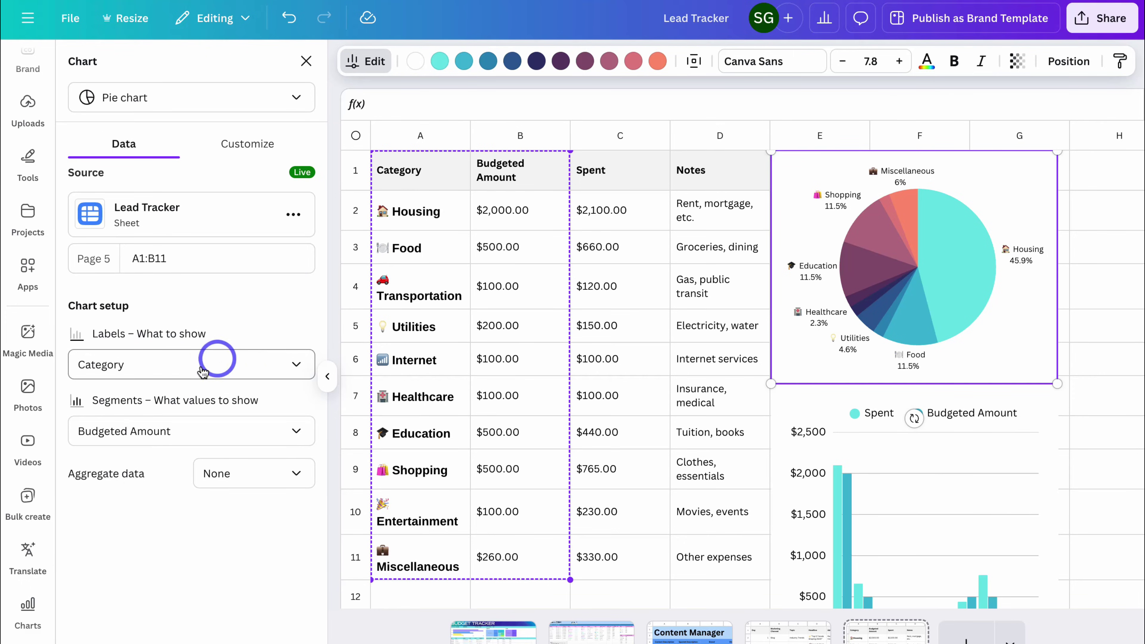
left_click(247, 147)
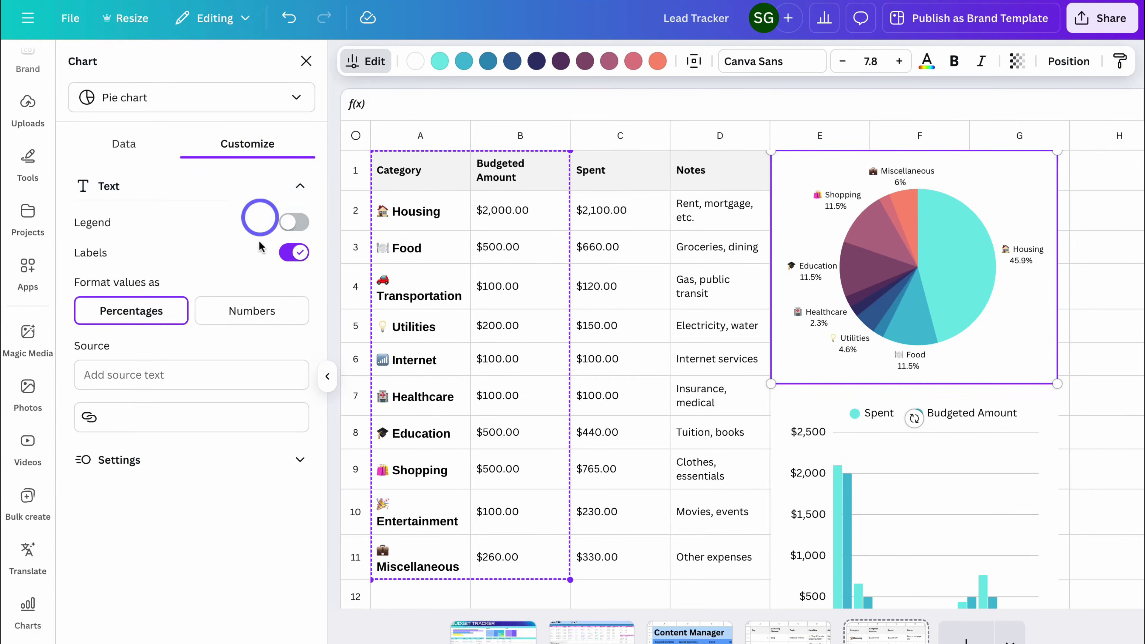
left_click(326, 376)
left_click(845, 298)
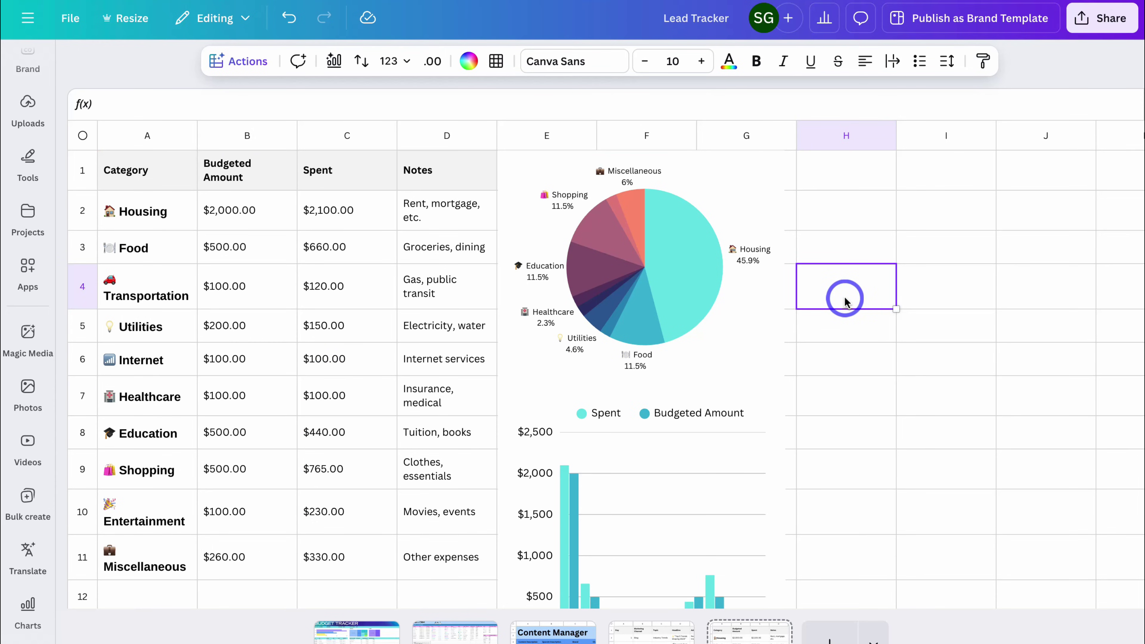
Copy the pie chart onto the Budget Tracker page, shrink it and place it beside the Income chart.
left_click(747, 306)
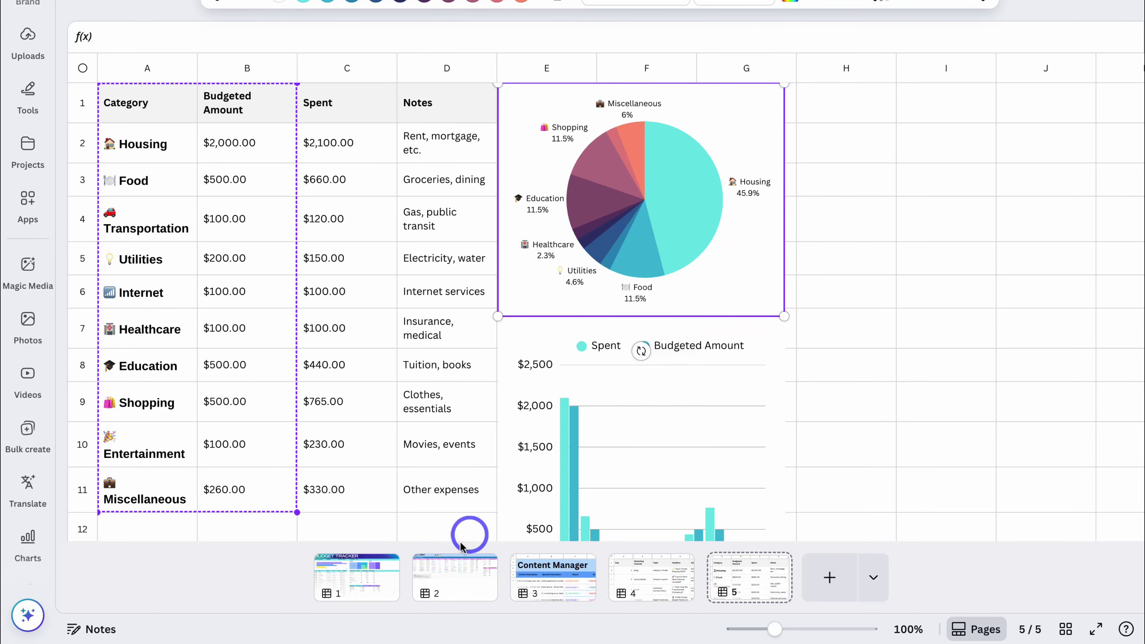
left_click(357, 570)
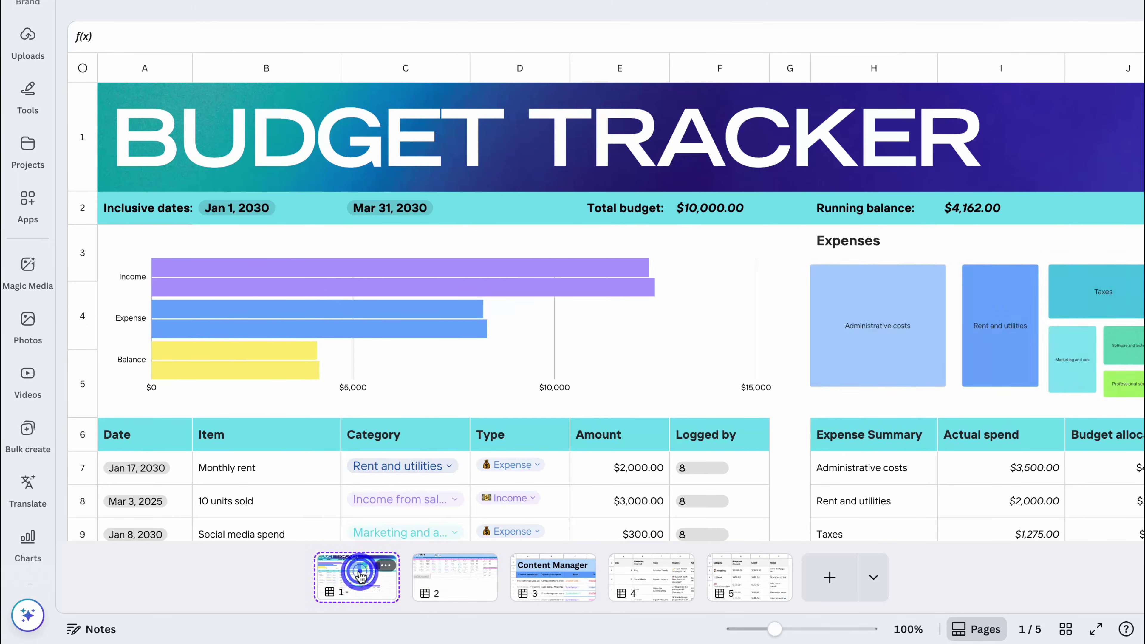
scroll(604, 396, "right", 10)
mouse_move(623, 397)
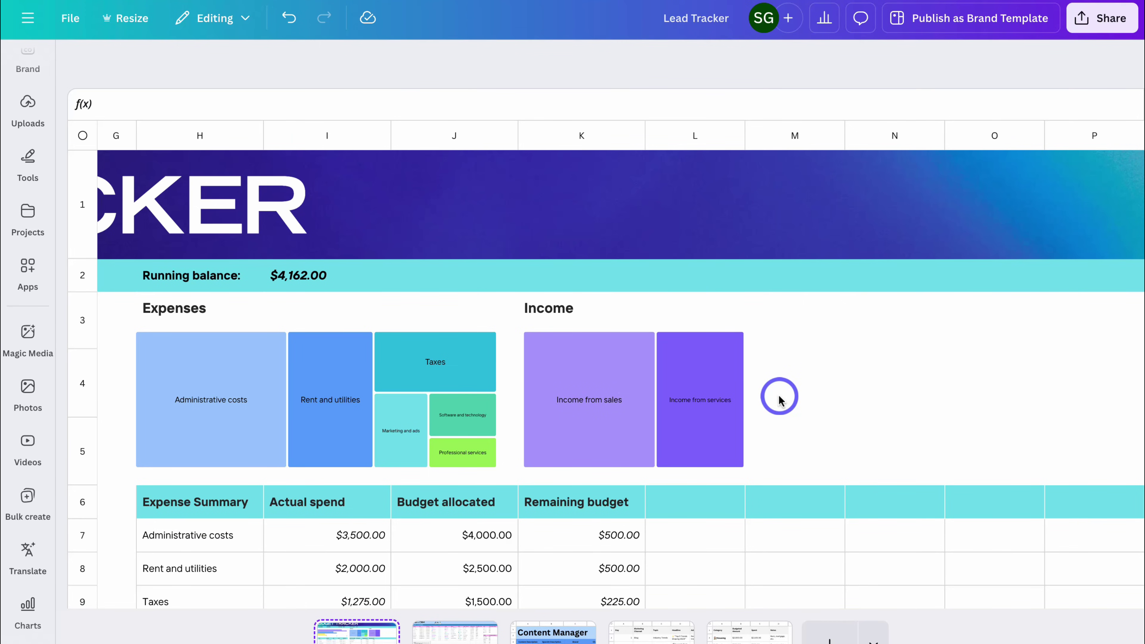
key("ctrl+v")
left_click_drag(920, 512, 921, 442)
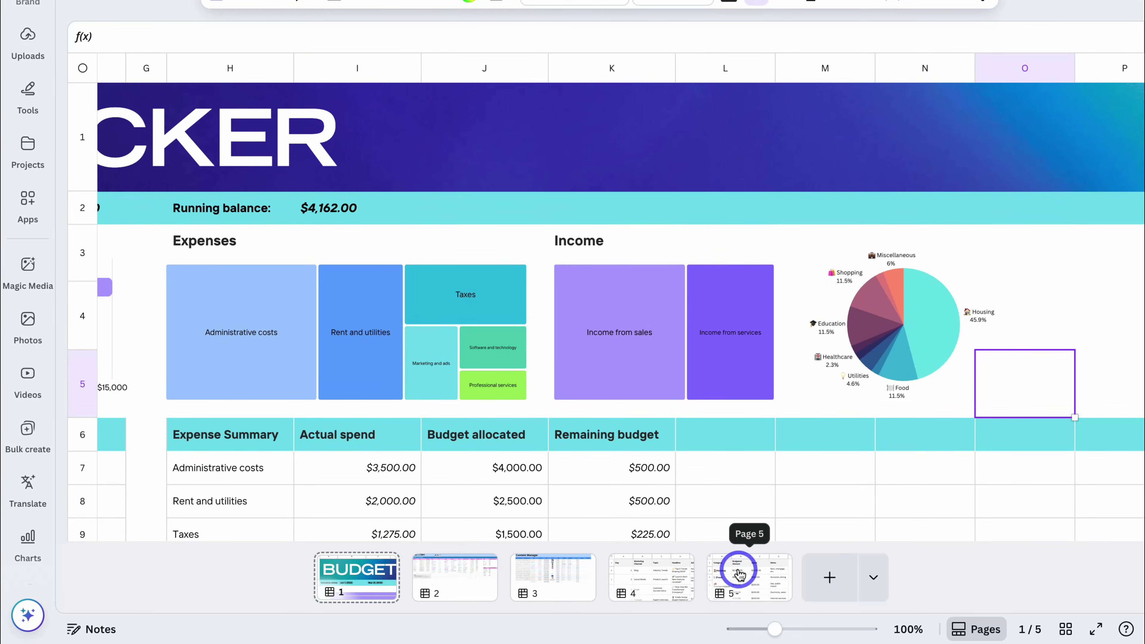
On page 5, set Housing's Spent amount to 1100 and check the bar chart.
left_click(739, 575)
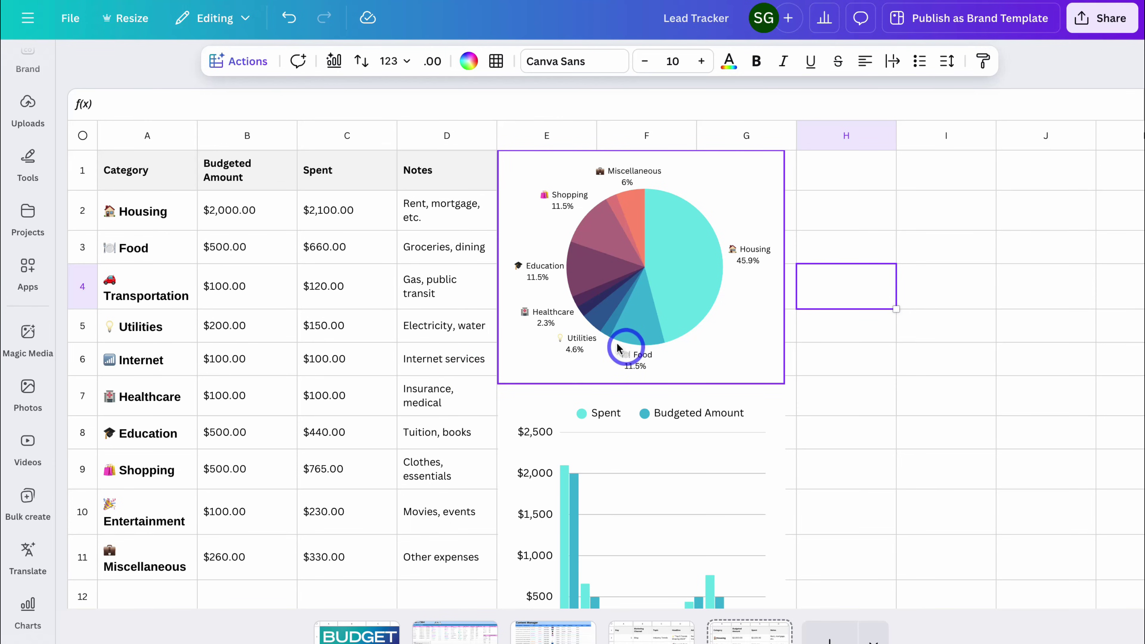
double_click(352, 216)
type("1100")
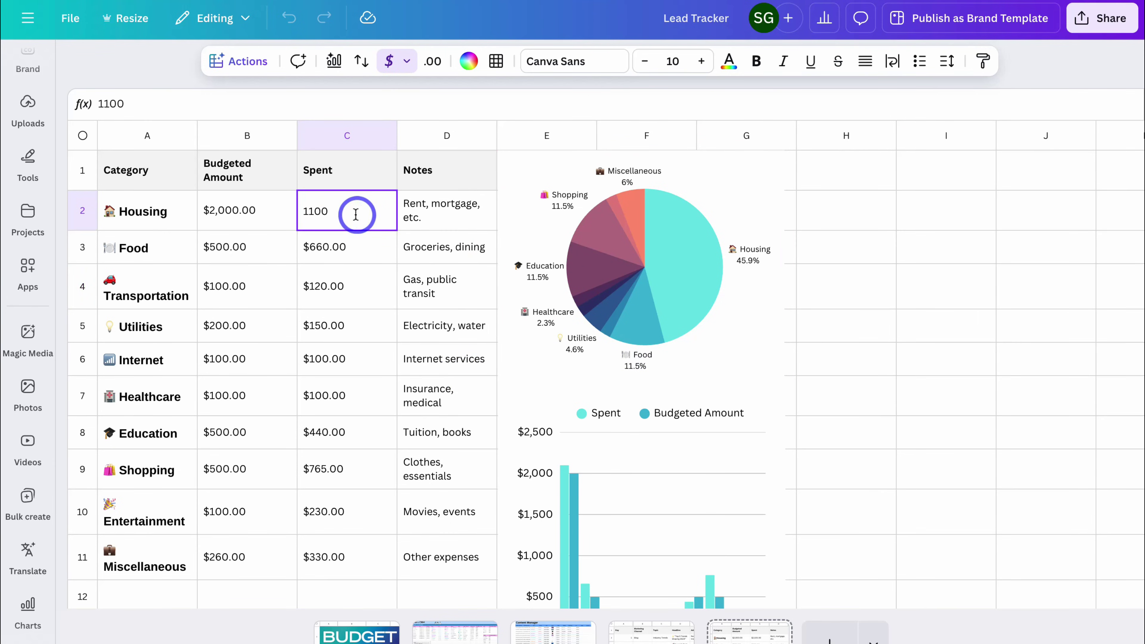
left_click(371, 262)
scroll(625, 491, "down", 2)
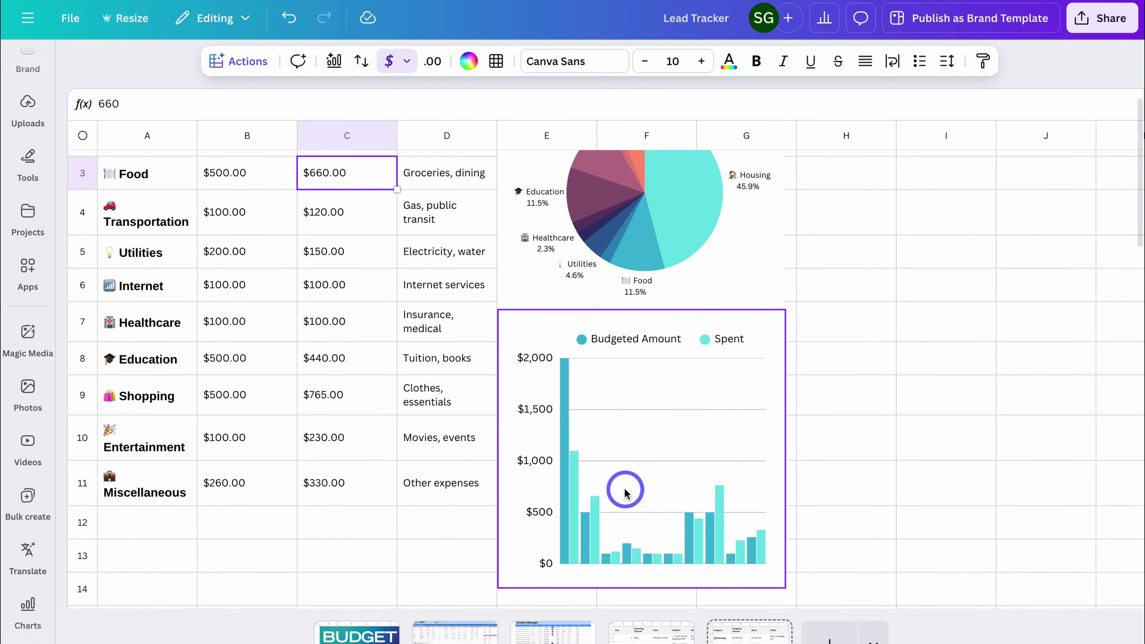
Set Housing's Budgeted Amount to 500 and check both charts beside the table.
scroll(626, 490, "up", 2)
double_click(212, 212)
type("500")
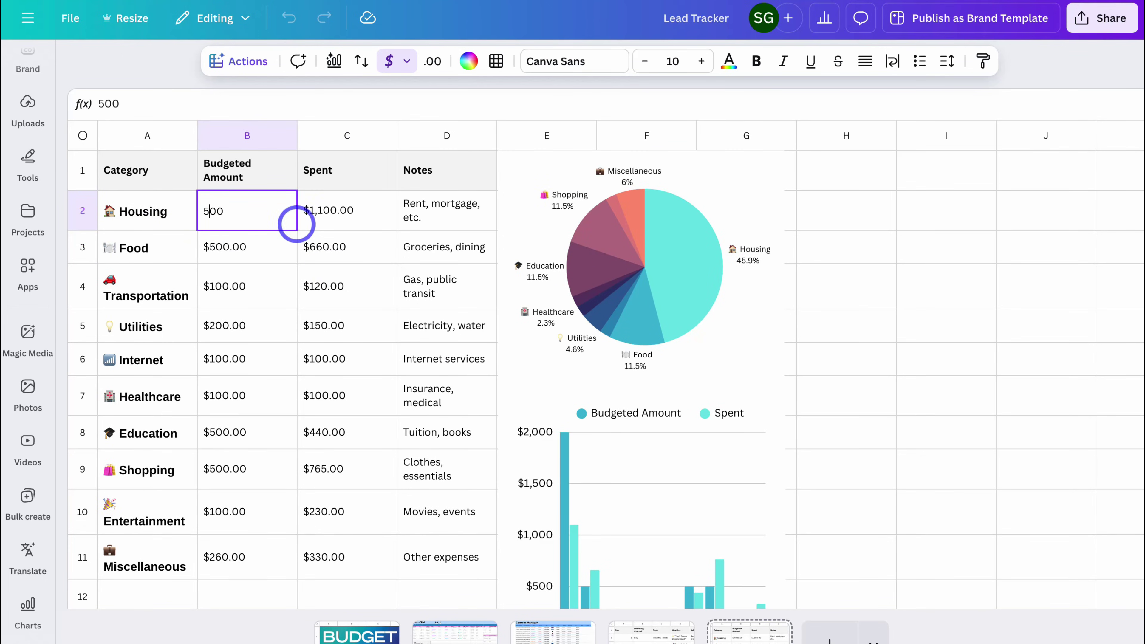
left_click(265, 255)
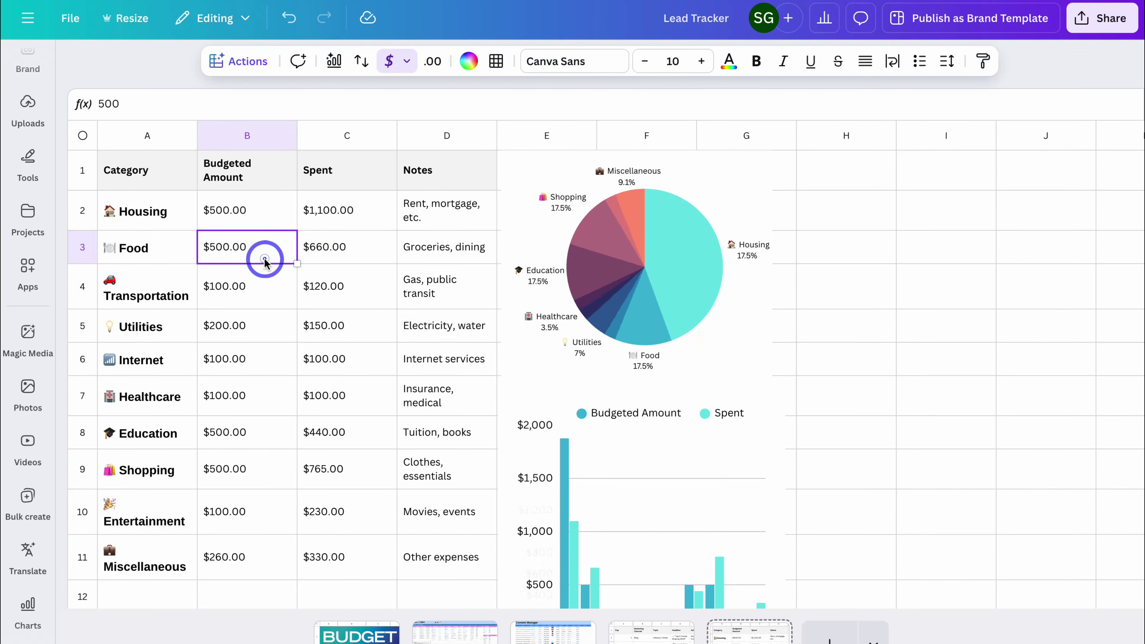
left_click(659, 265)
left_click(649, 506)
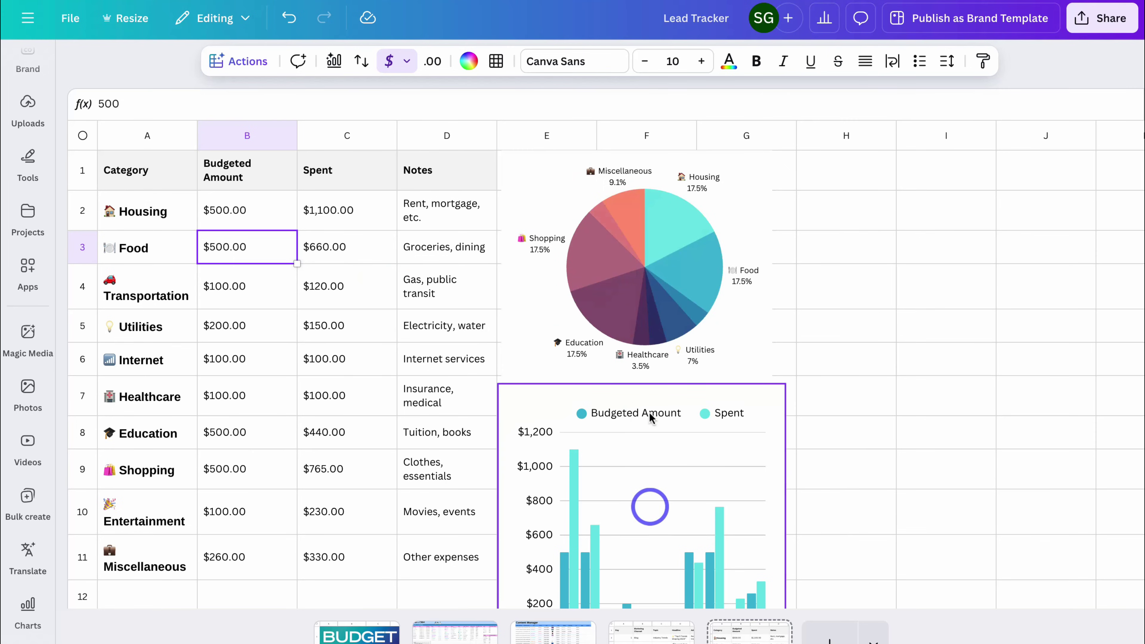
left_click(529, 356)
Inspect the copied pie chart on the Budget Tracker page for the changed budget data.
left_click(360, 638)
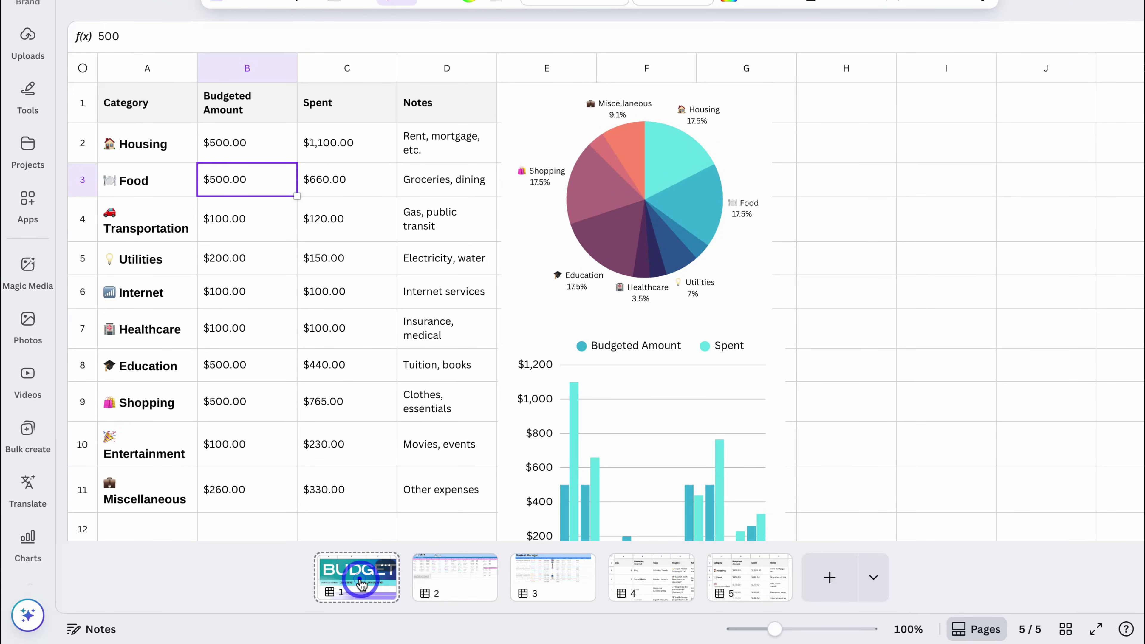
left_click(693, 391)
left_click(890, 339)
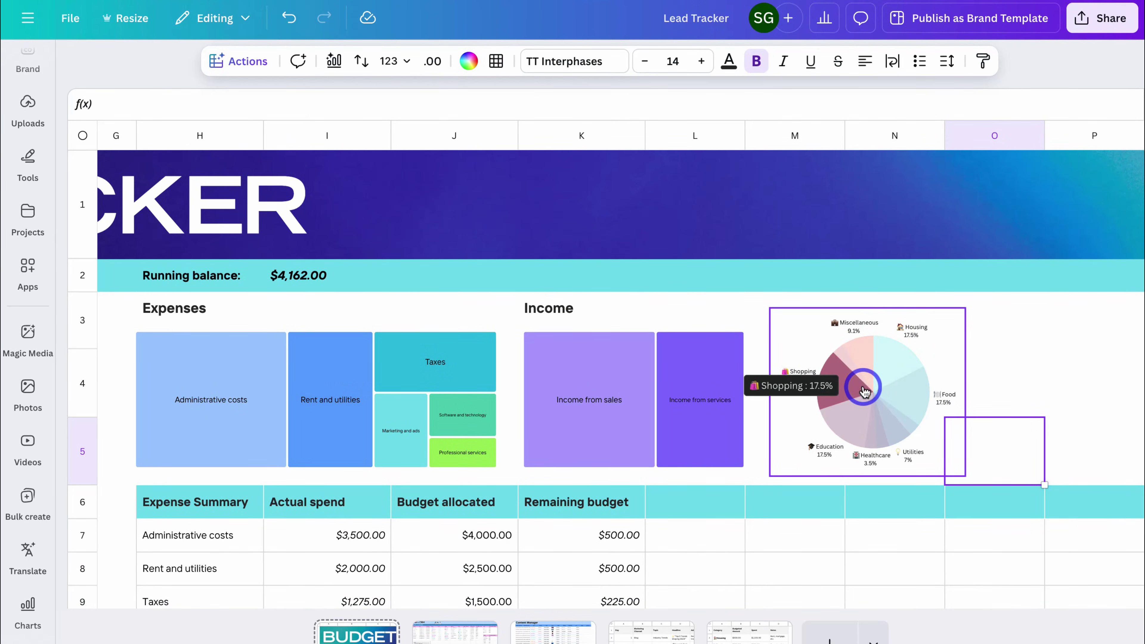
left_click(1023, 361)
left_click(800, 508)
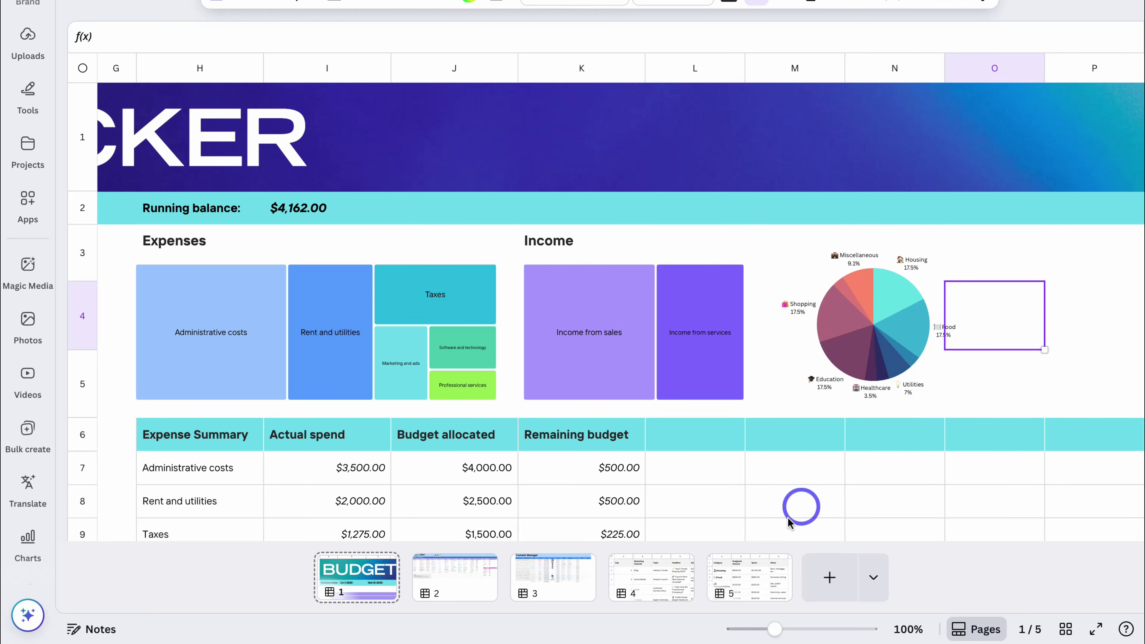
On page 5, ask Magic Insights "What is the percentage difference between budgeted amount vs what I actually spent." and review the insights with their formulas.
left_click(756, 572)
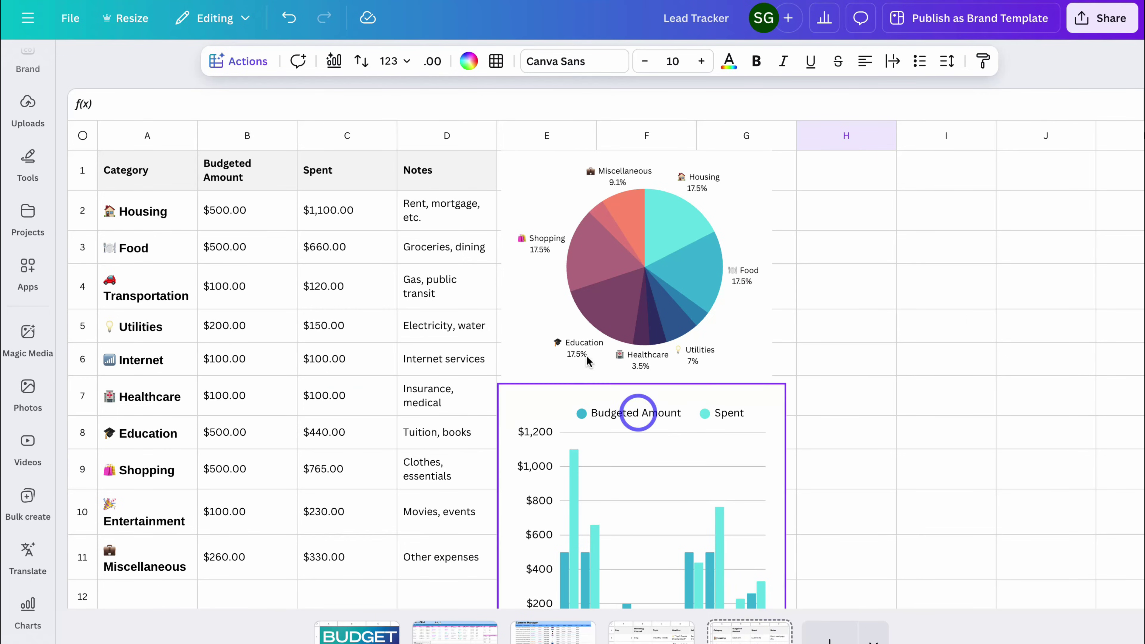
left_click(239, 61)
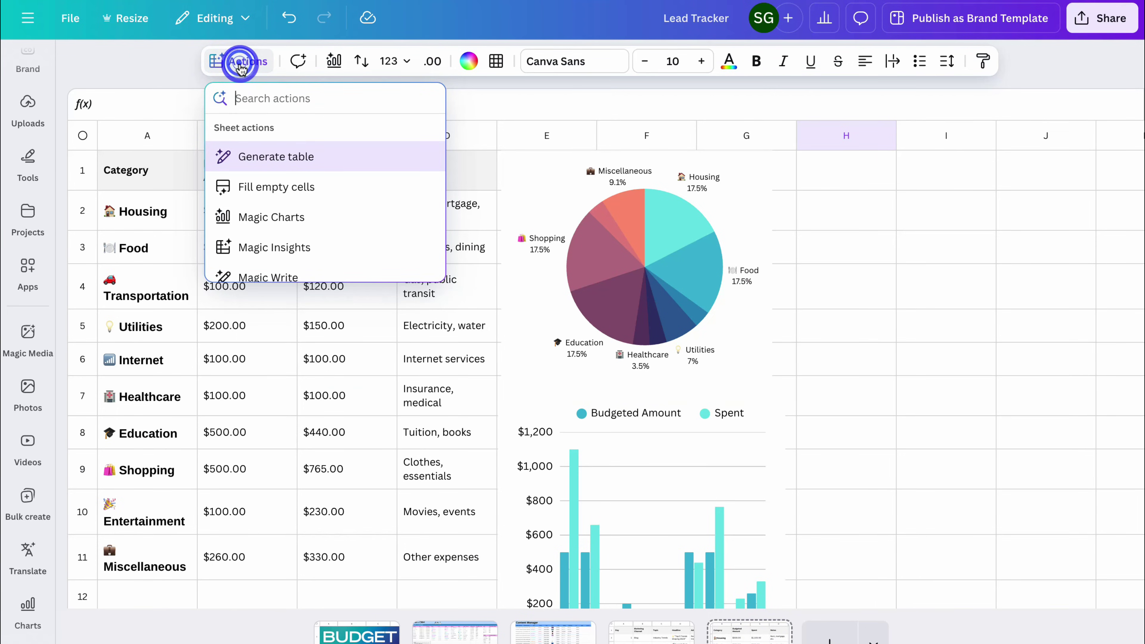
left_click(270, 247)
left_click(263, 214)
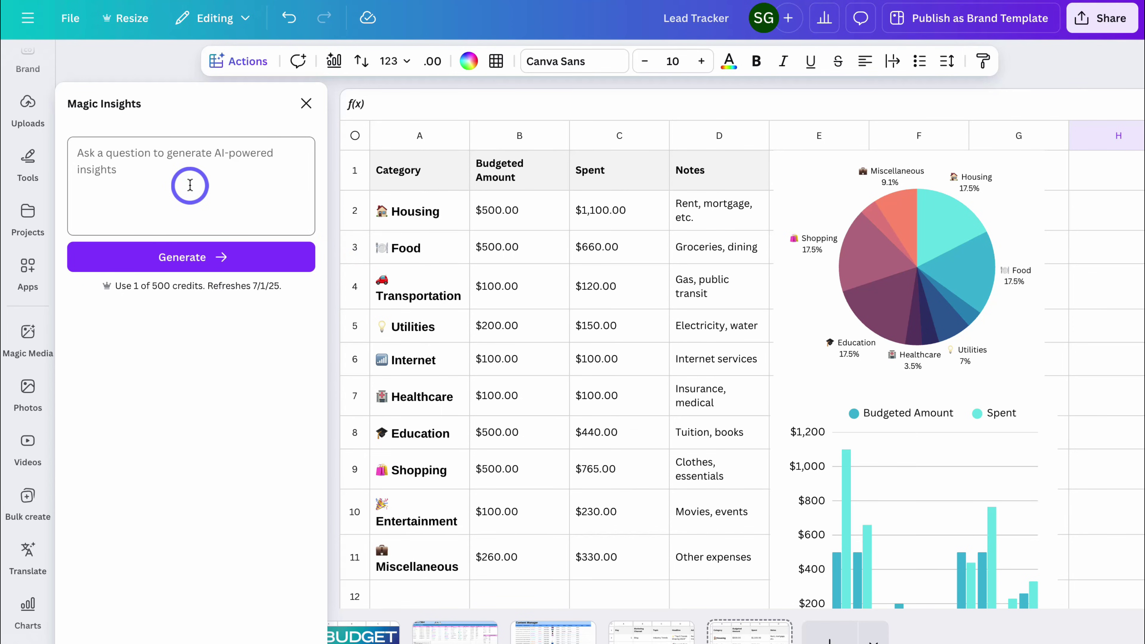
type("What is the percentage difference between budgeted amount vs what I actually spent.")
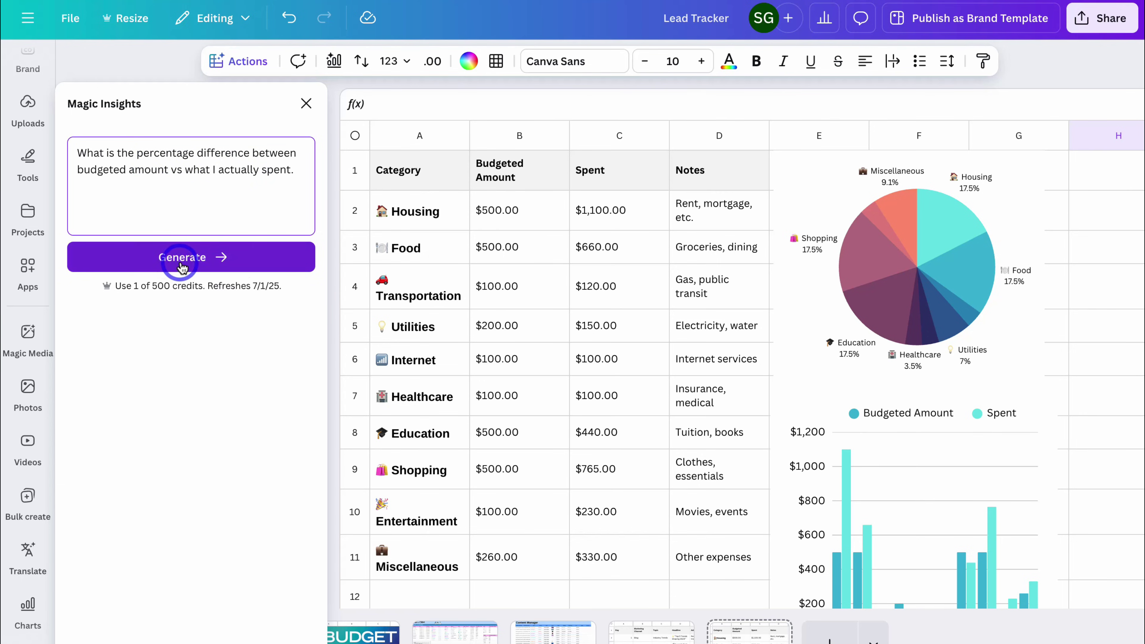
left_click(256, 261)
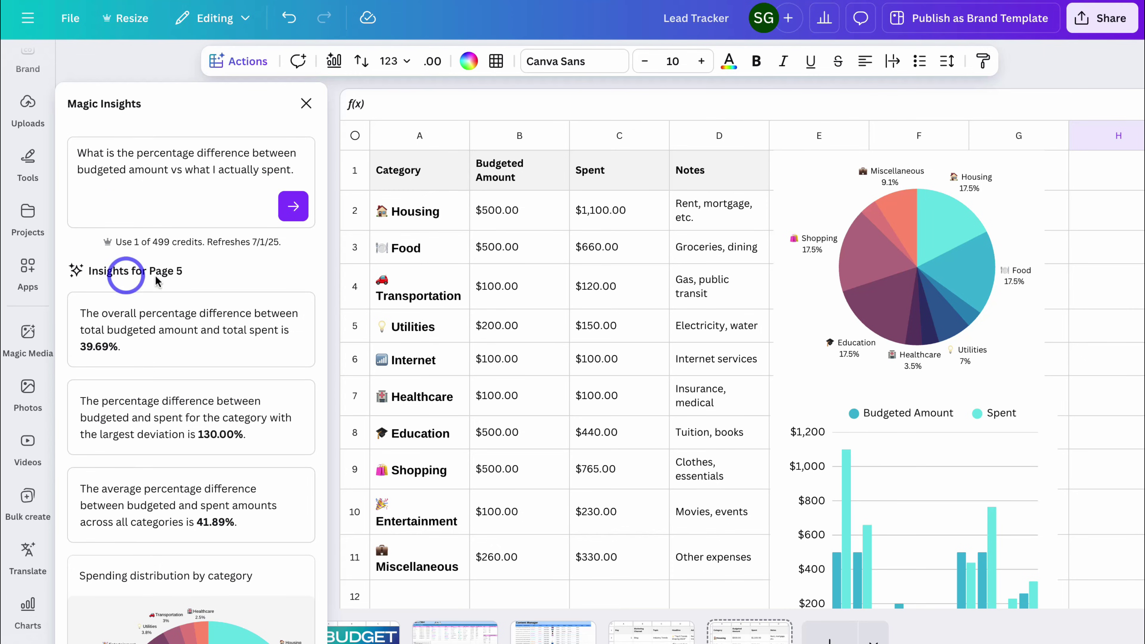
mouse_move(225, 335)
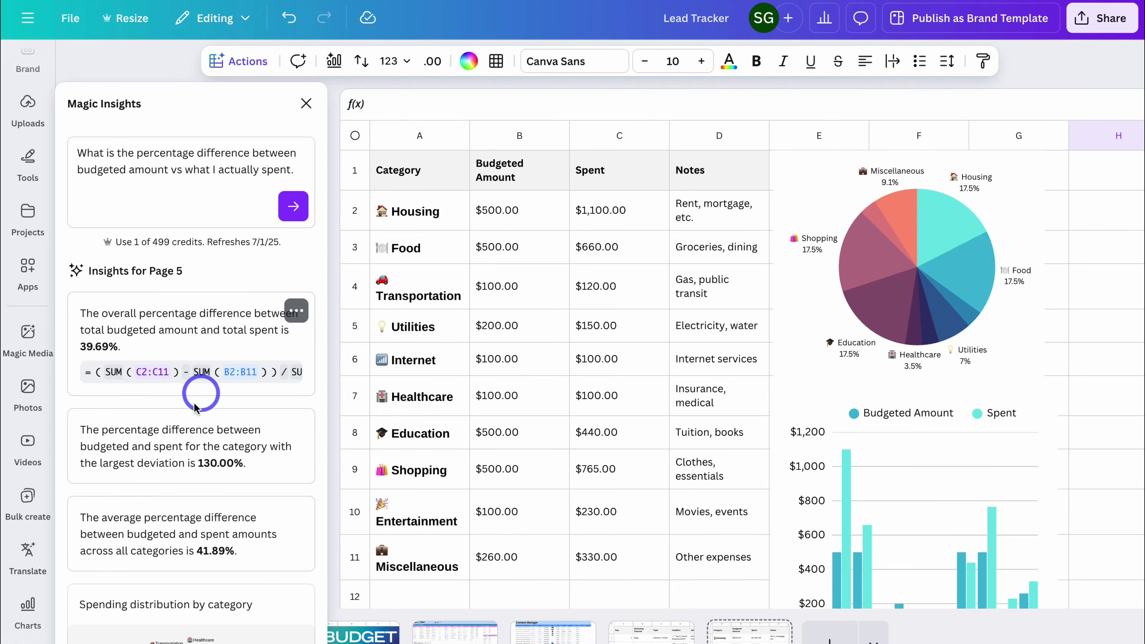
mouse_move(187, 426)
mouse_move(193, 519)
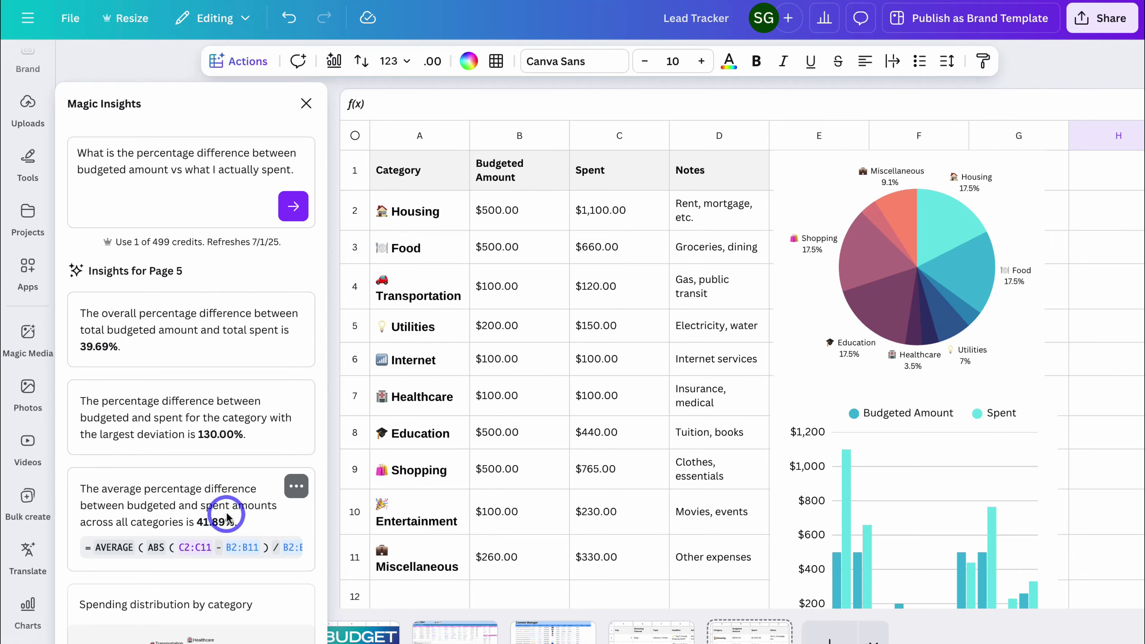
scroll(152, 541, "down", 1)
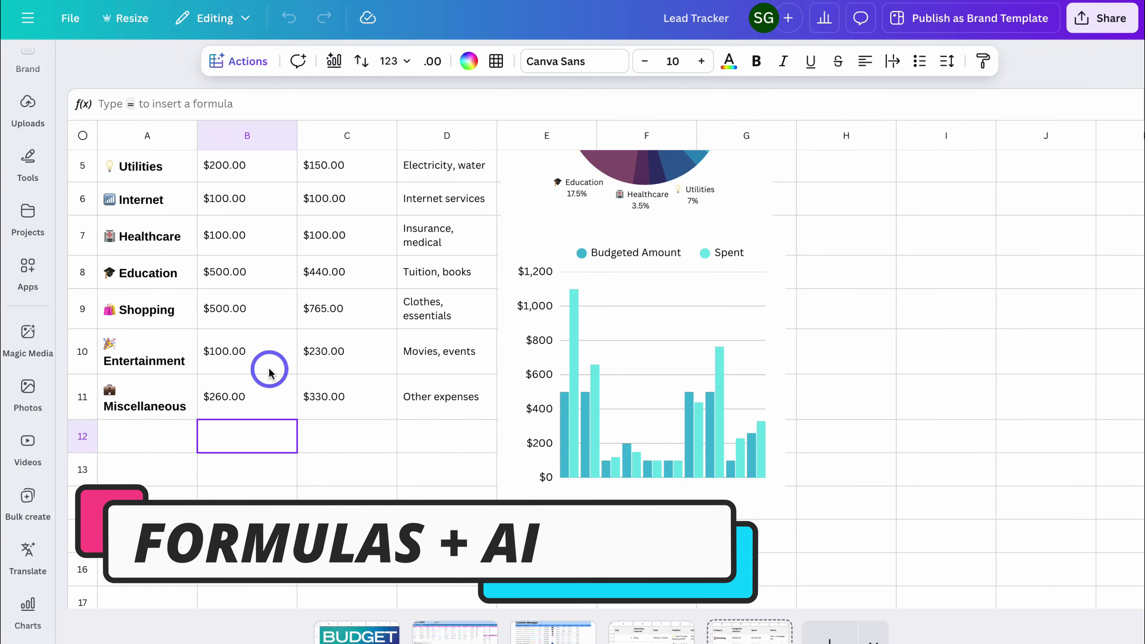
Fill cells B12:C12 below the budget table with light blue #a1caff.
left_click(146, 429)
left_click(235, 430)
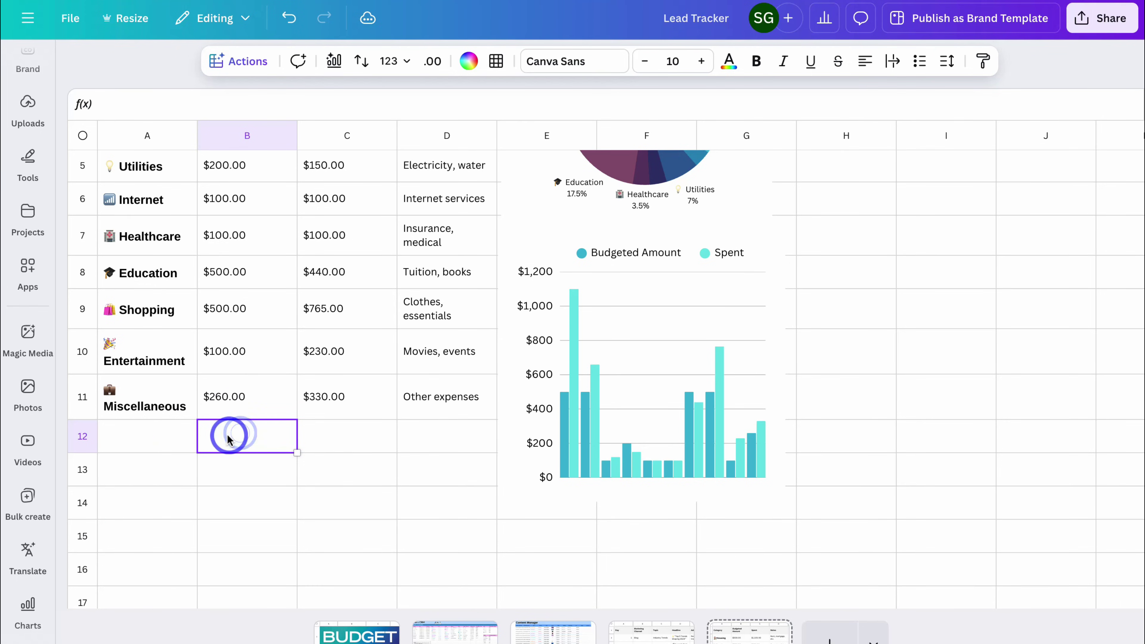
left_click_drag(227, 437, 327, 435)
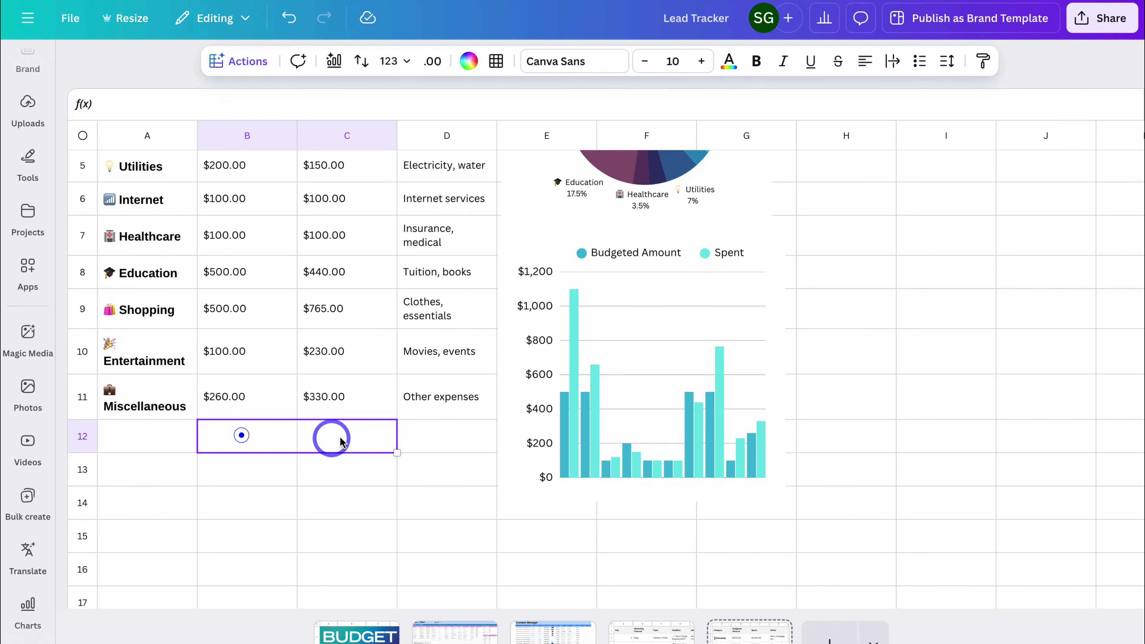
left_click(466, 68)
left_click(300, 288)
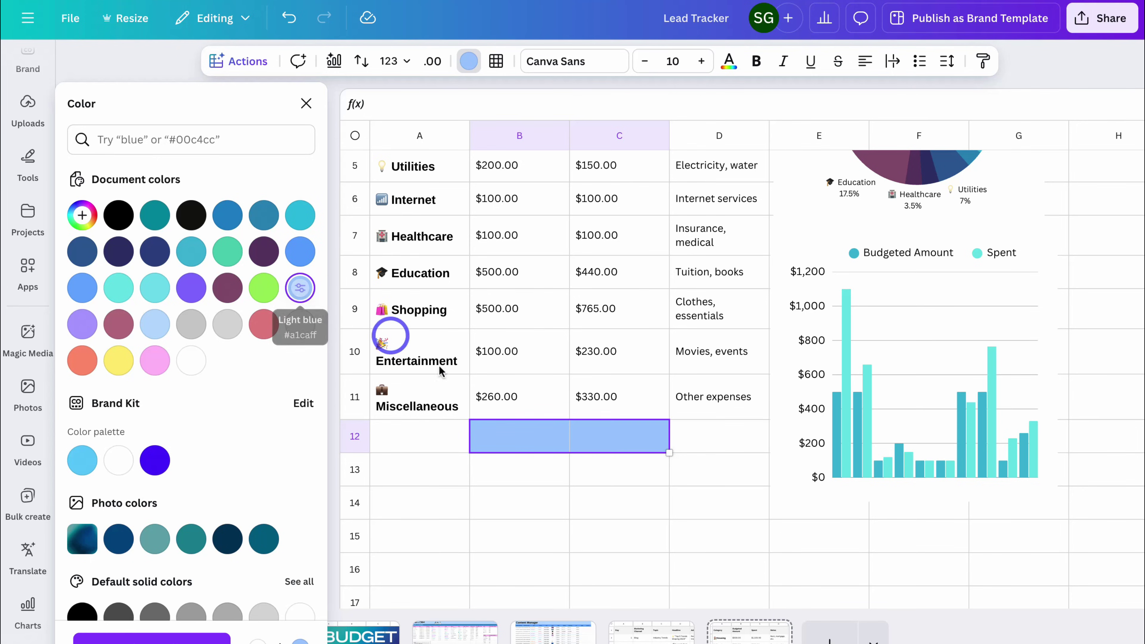
Total the Budgeted Amount column in cell B12 with a SUM formula over B2:B11.
left_click(526, 437)
type("=")
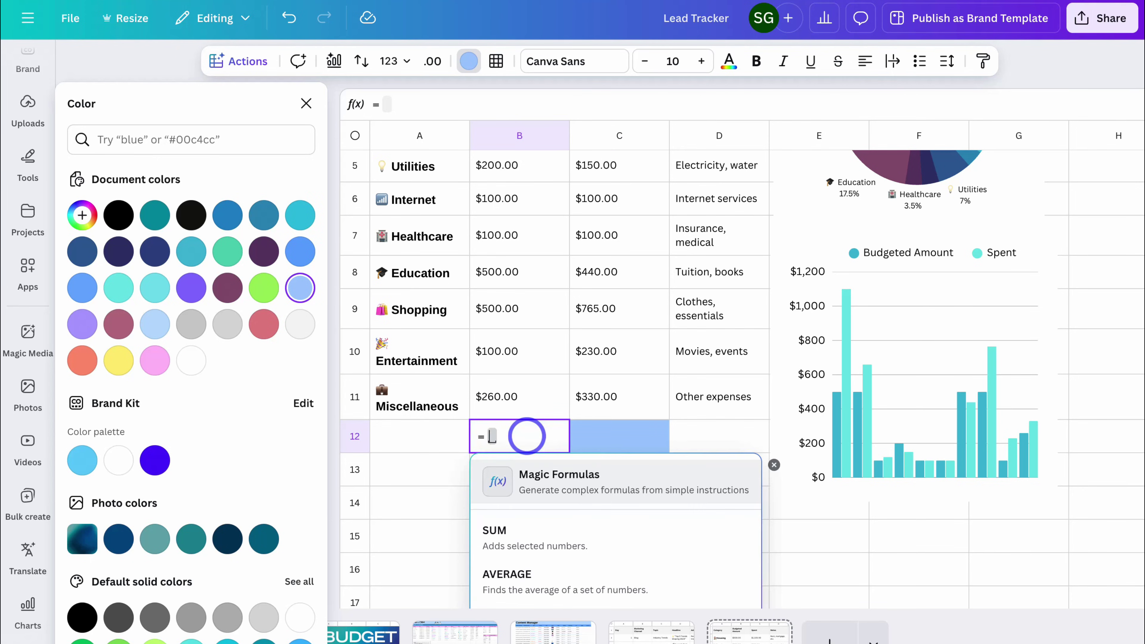
scroll(527, 436, "down", 3)
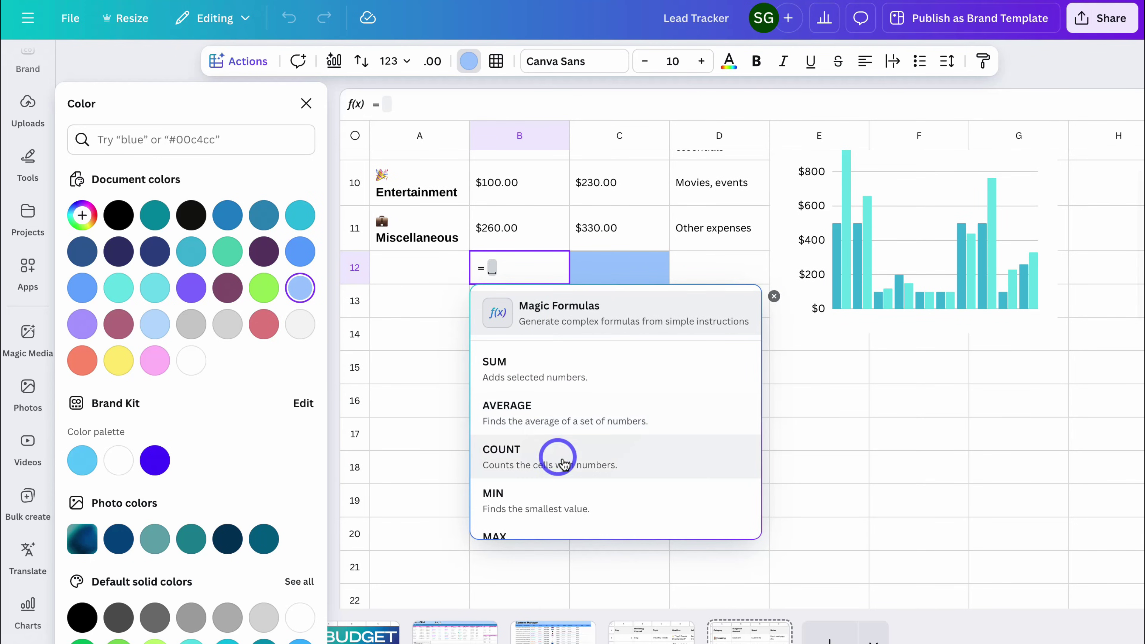
scroll(564, 462, "up", 1)
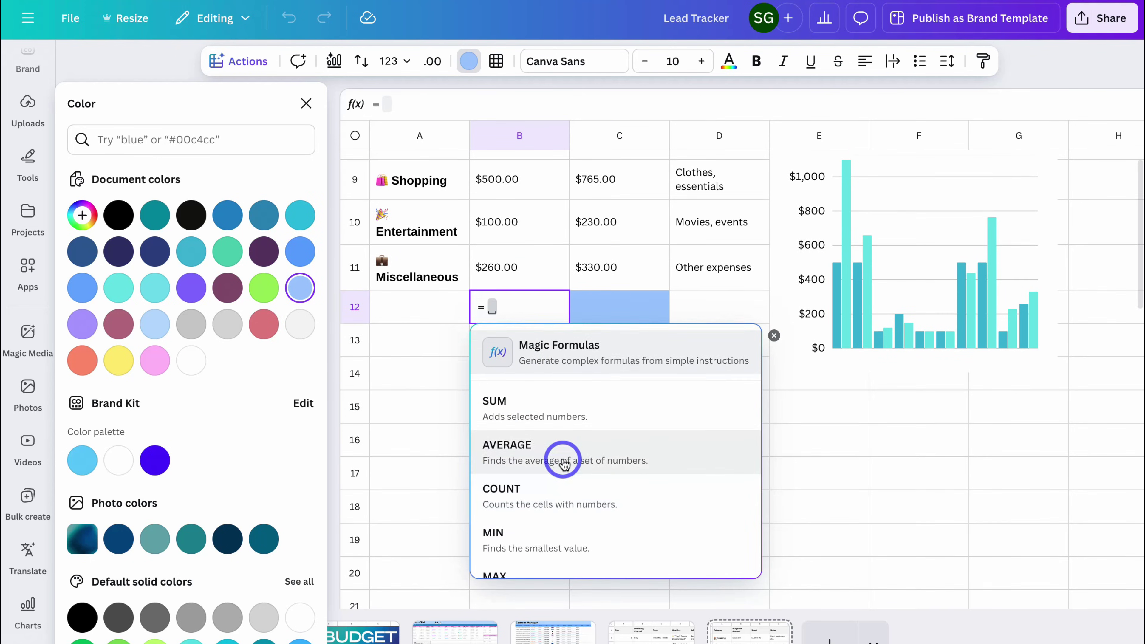
left_click(545, 410)
left_click_drag(518, 267, 514, 211)
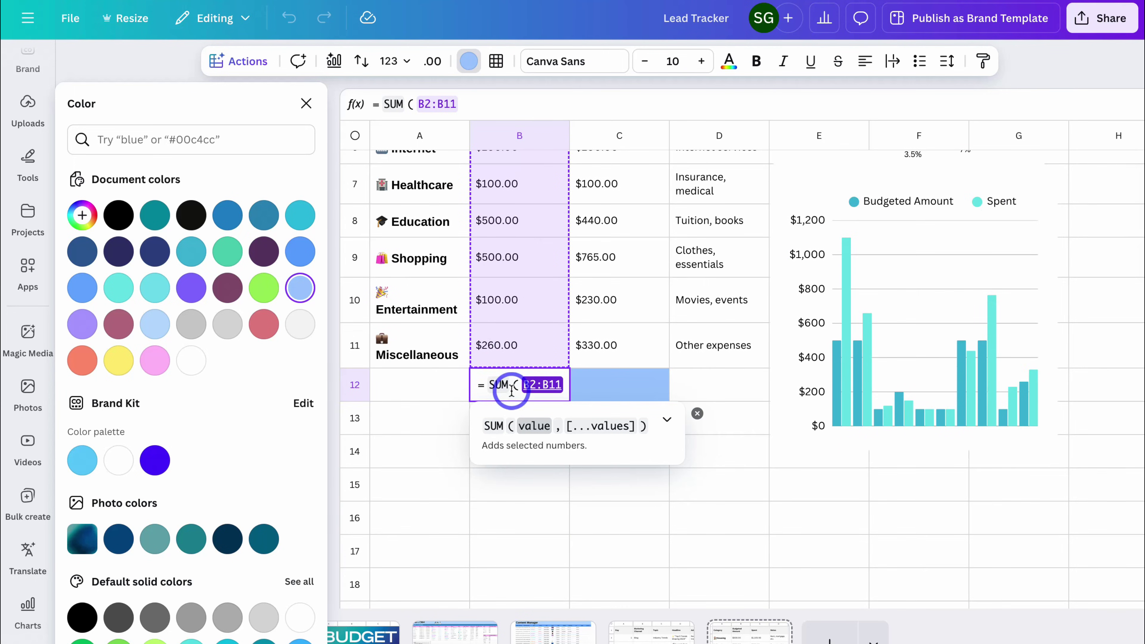
key("Return")
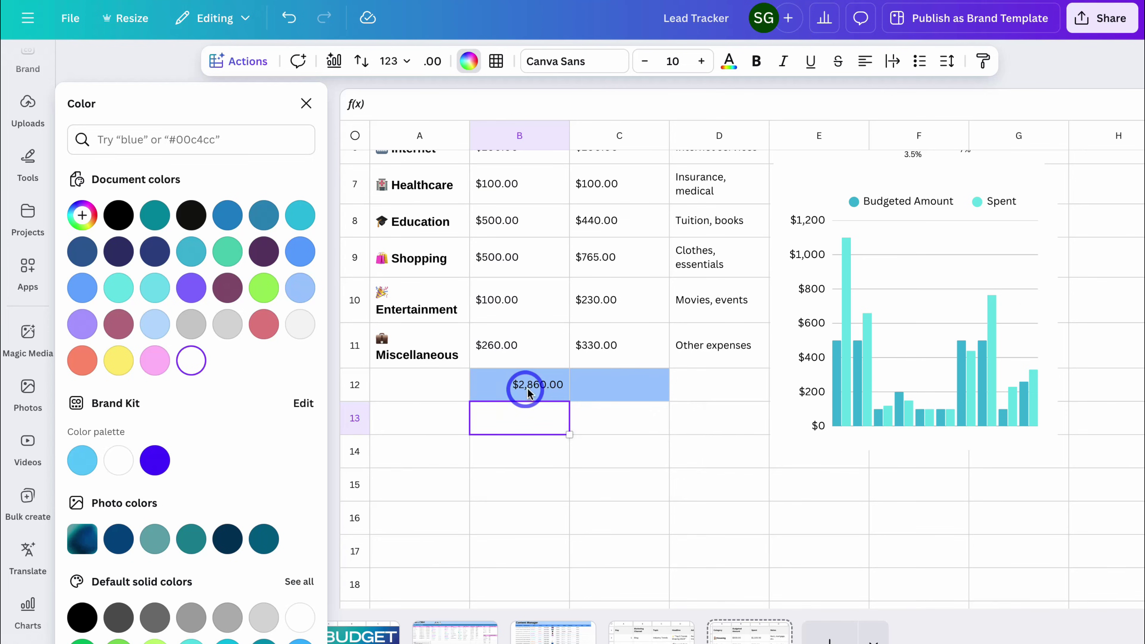
scroll(525, 381, "up", 5)
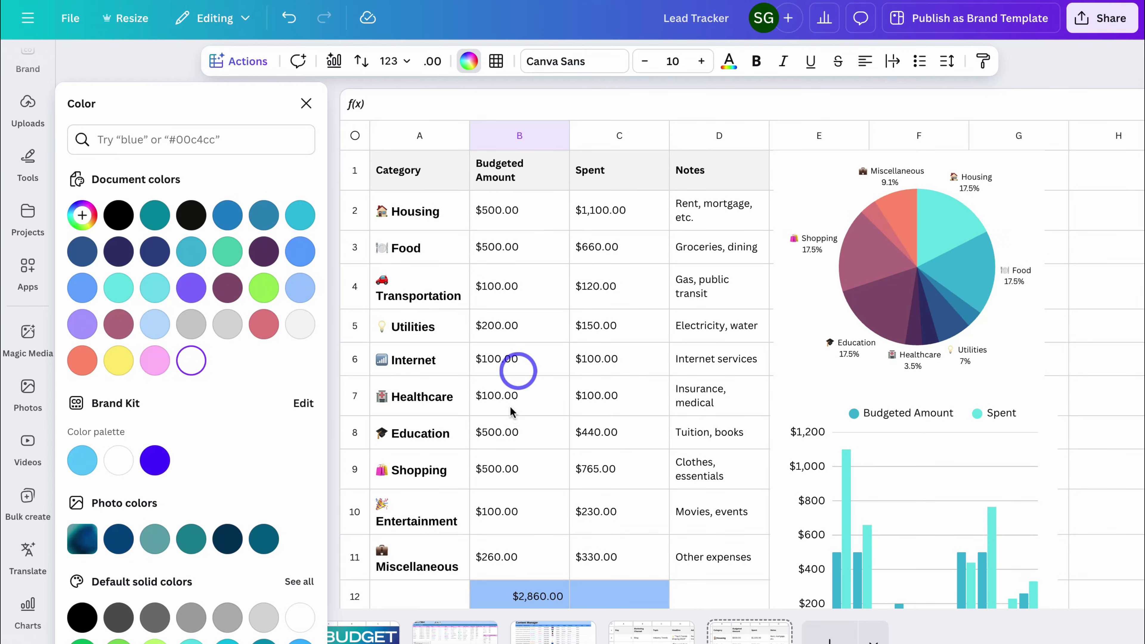
scroll(511, 409, "down", 4)
left_click(623, 424)
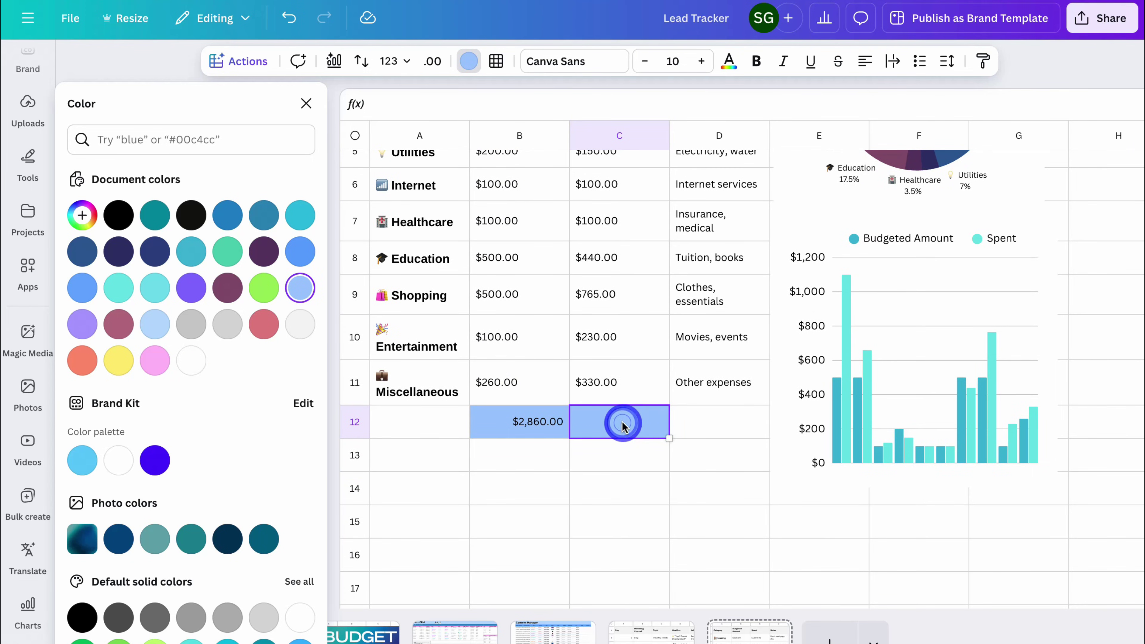
left_click(414, 108)
type("=")
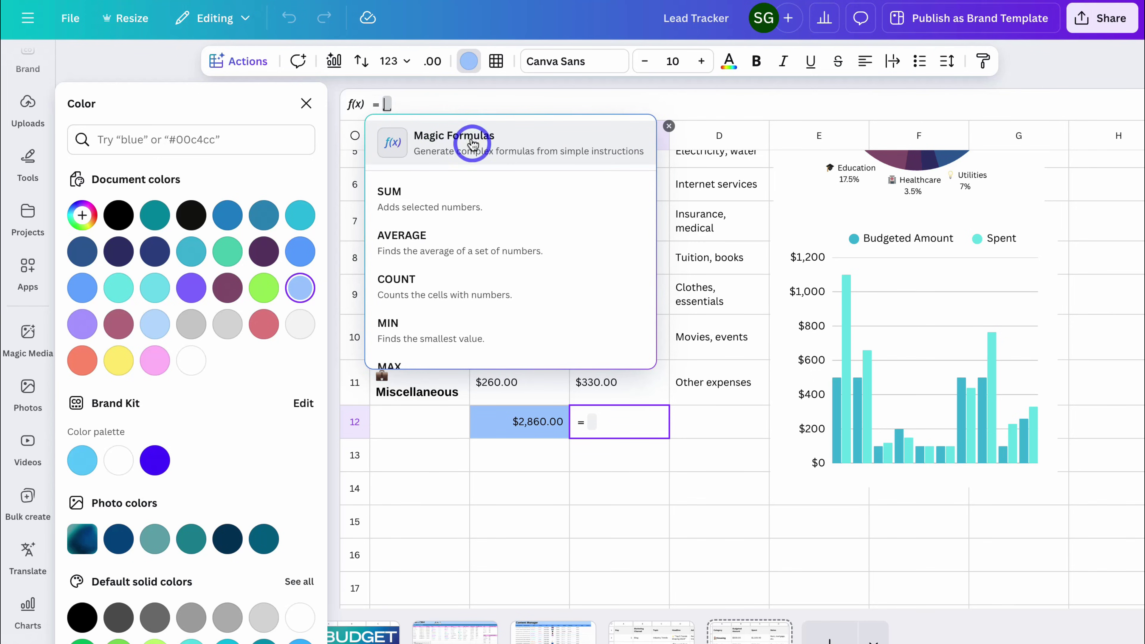
left_click(486, 157)
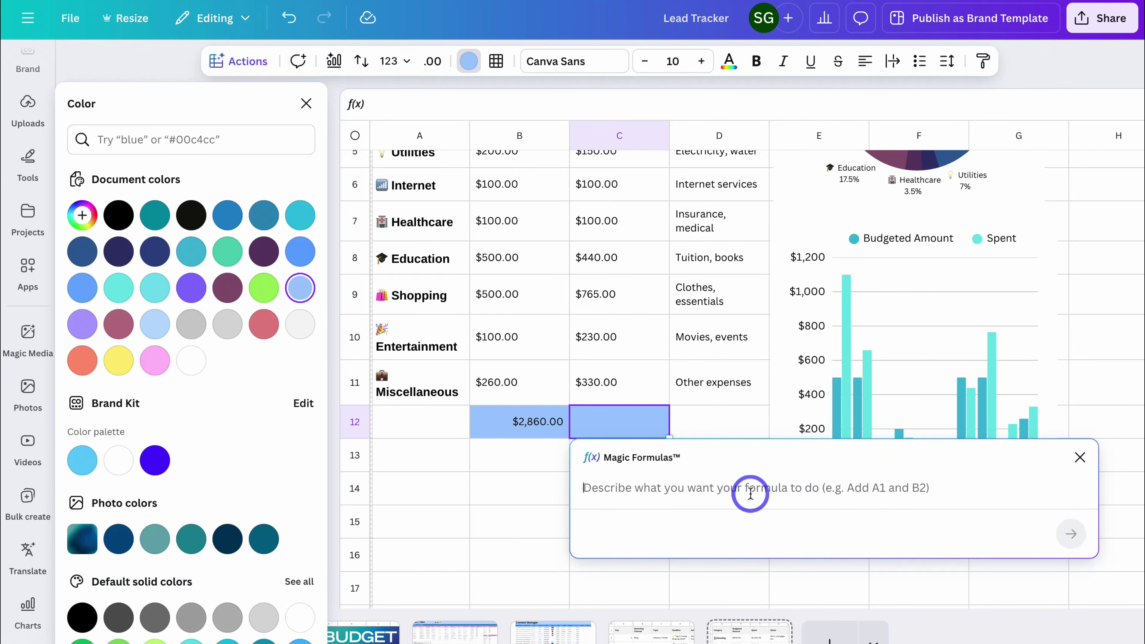
left_click(1073, 457)
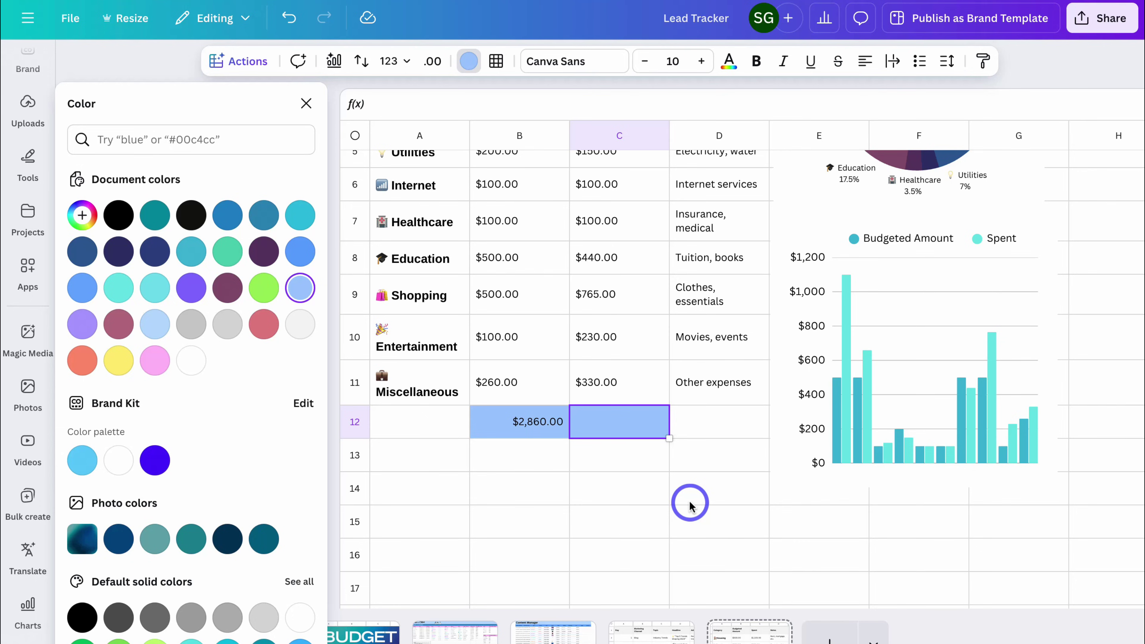